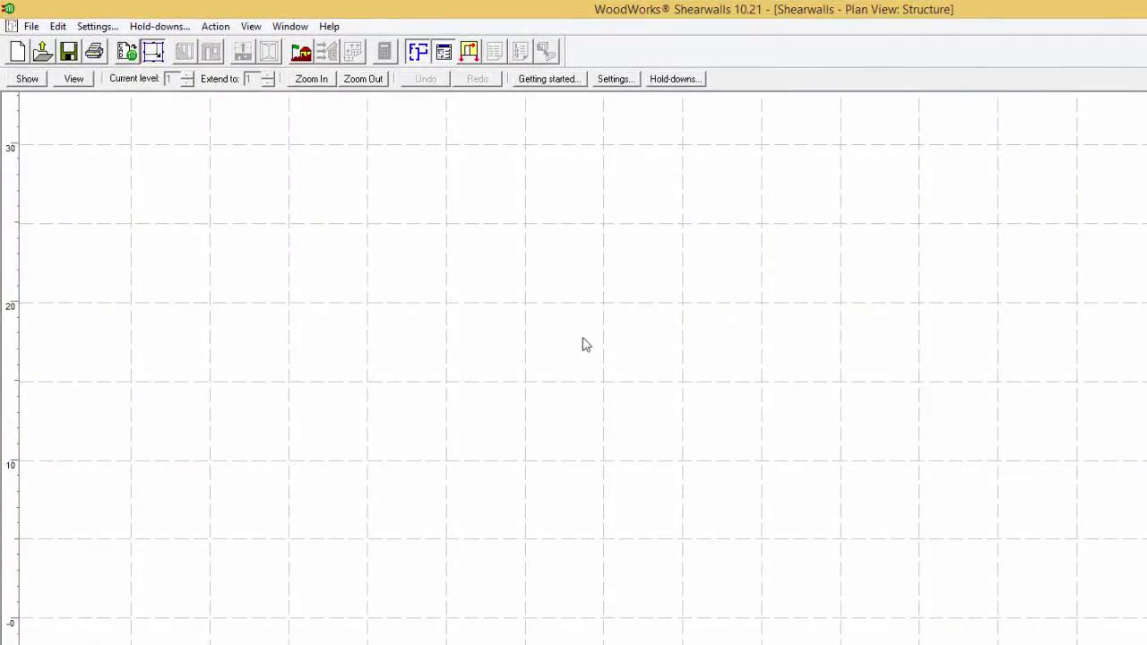
Enter "WoodWorks Software" as line 1 of the company information in the program settings.
{"action": "left_click", "coordinate": [98, 27]}
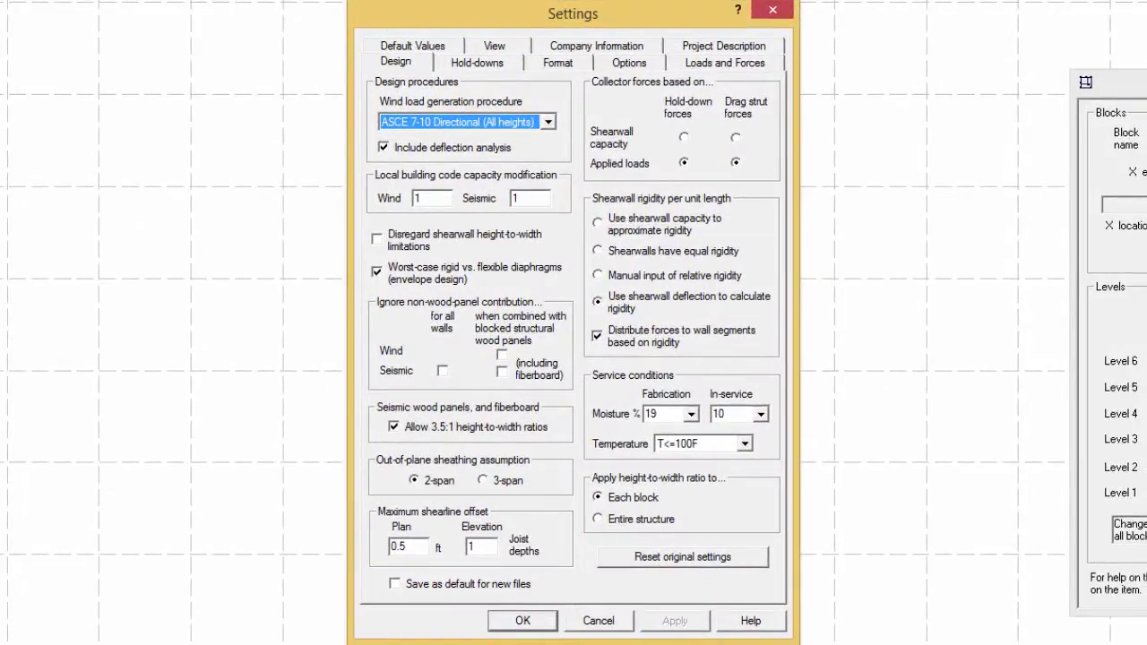
{"action": "left_click", "coordinate": [560, 46]}
{"action": "type", "text": "Wood"}
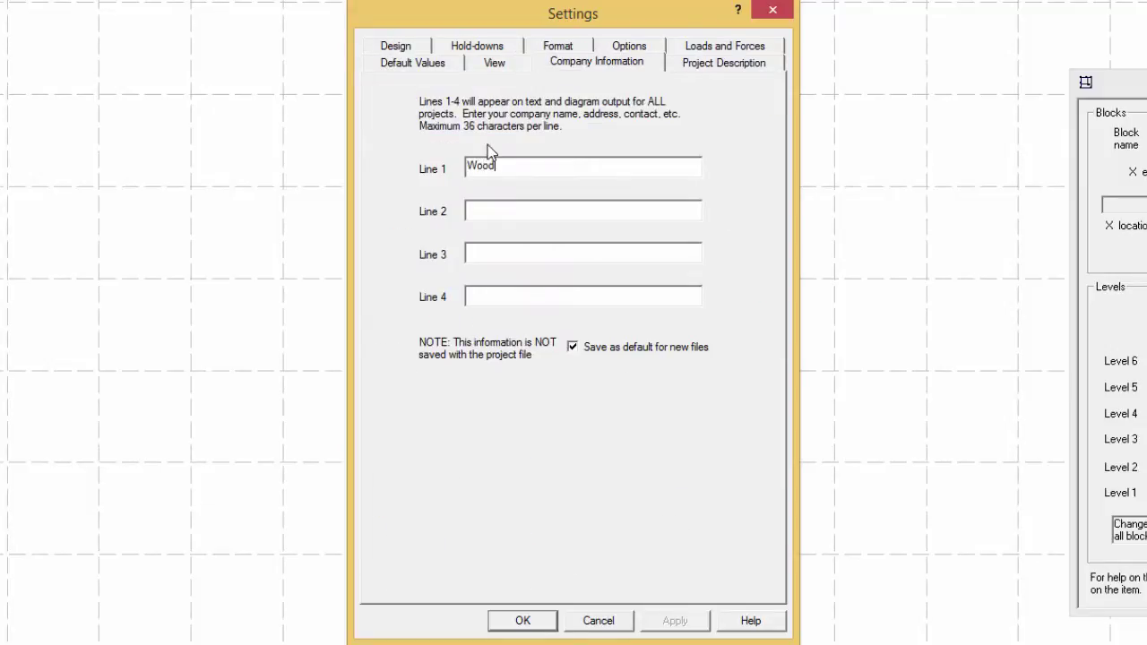
{"action": "type", "text": "Works Software"}
Enter "Advanced Tutorial" as line 1 of the project description.
{"action": "left_click", "coordinate": [717, 63]}
{"action": "left_click", "coordinate": [505, 167]}
{"action": "type", "text": "Ad"}
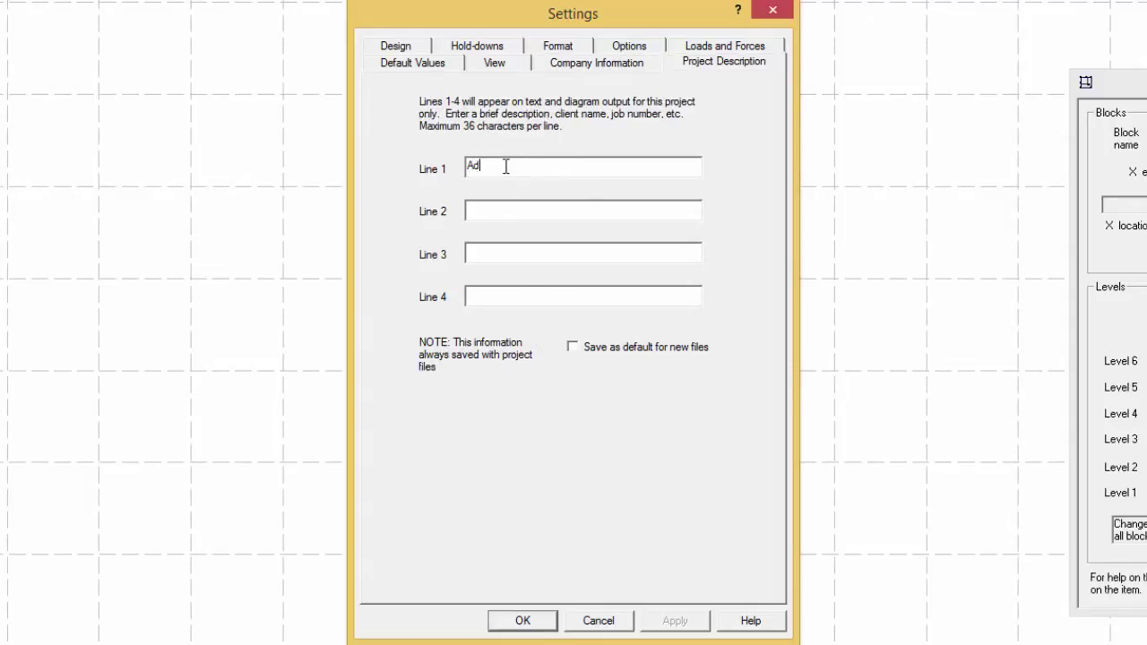
{"action": "type", "text": "vanced Tutorial"}
Turn off the display of gridlines in the view settings.
{"action": "left_click", "coordinate": [397, 47]}
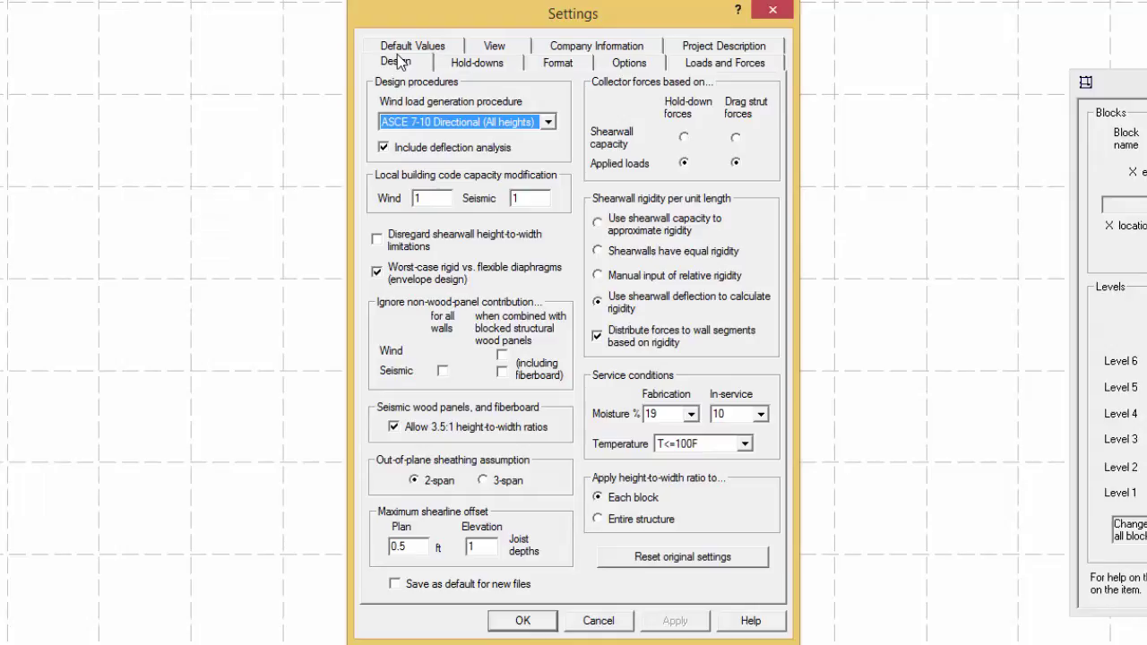
{"action": "left_click", "coordinate": [488, 50]}
{"action": "left_click_drag", "start_coordinate": [563, 222], "coordinate": [518, 217]}
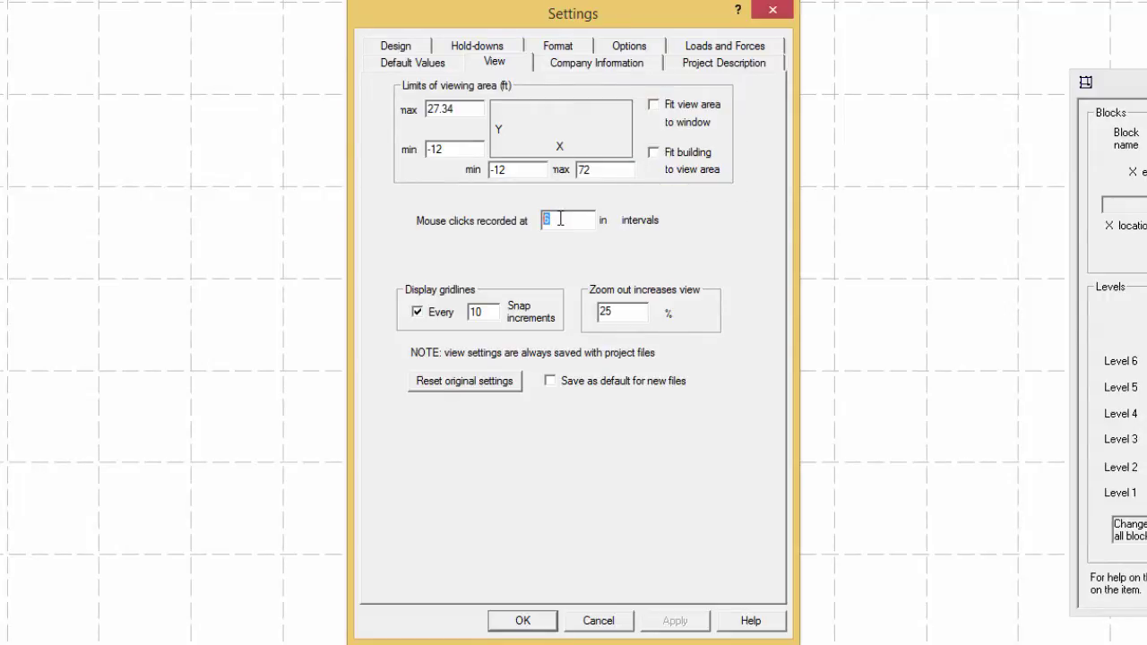
{"action": "left_click", "coordinate": [418, 313]}
Reset the design settings to their originals, choose ASCE 7-10 Directional (All heights) for wind load generation, and accept the settings.
{"action": "left_click", "coordinate": [397, 48]}
{"action": "left_click", "coordinate": [680, 561]}
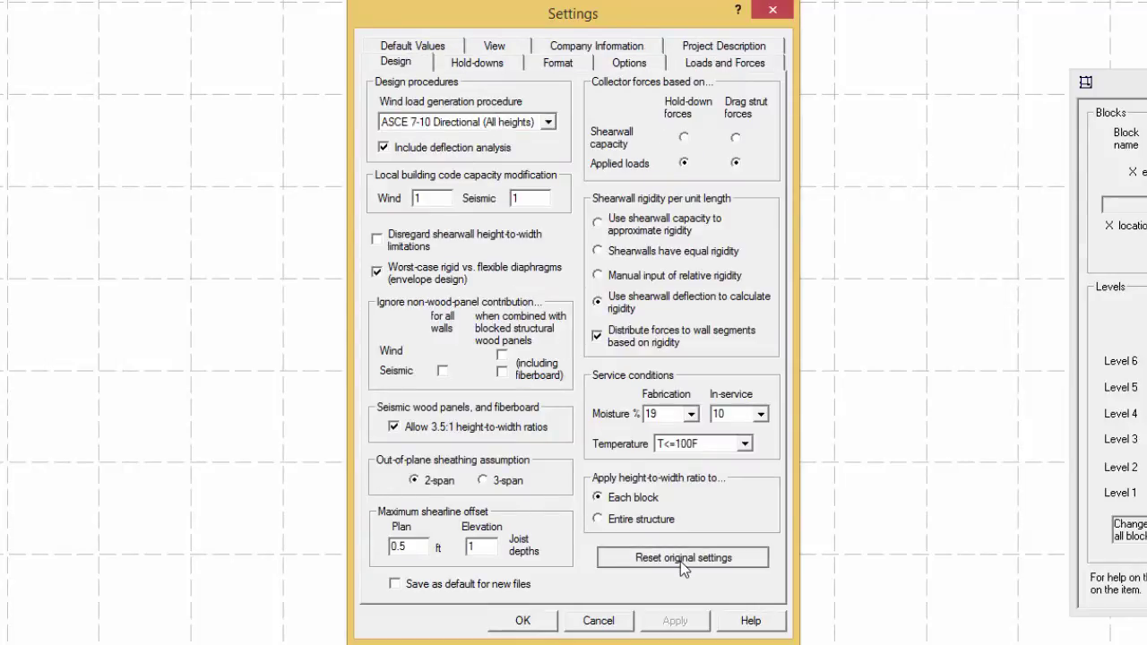
{"action": "left_click", "coordinate": [548, 123]}
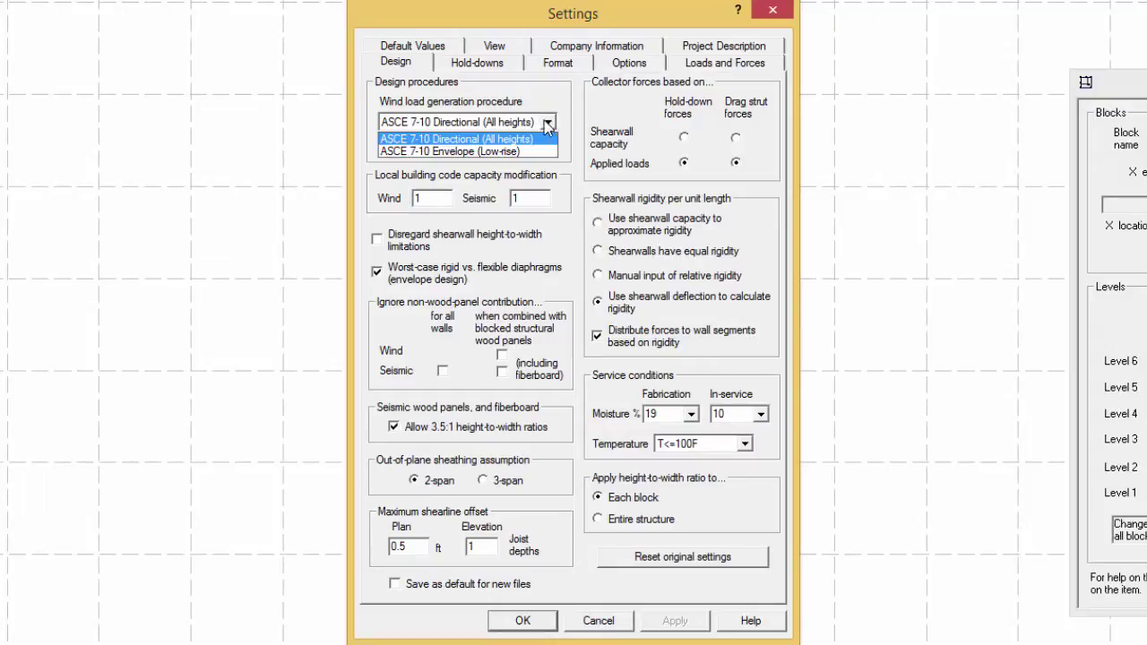
{"action": "left_click", "coordinate": [529, 137]}
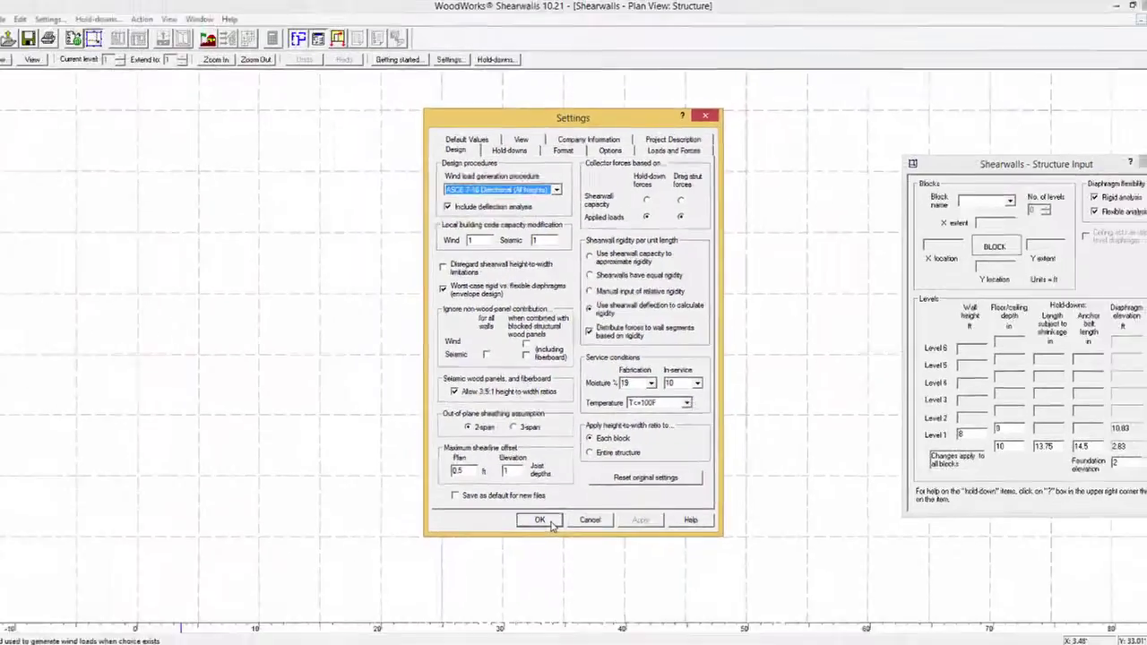
{"action": "left_click", "coordinate": [522, 620]}
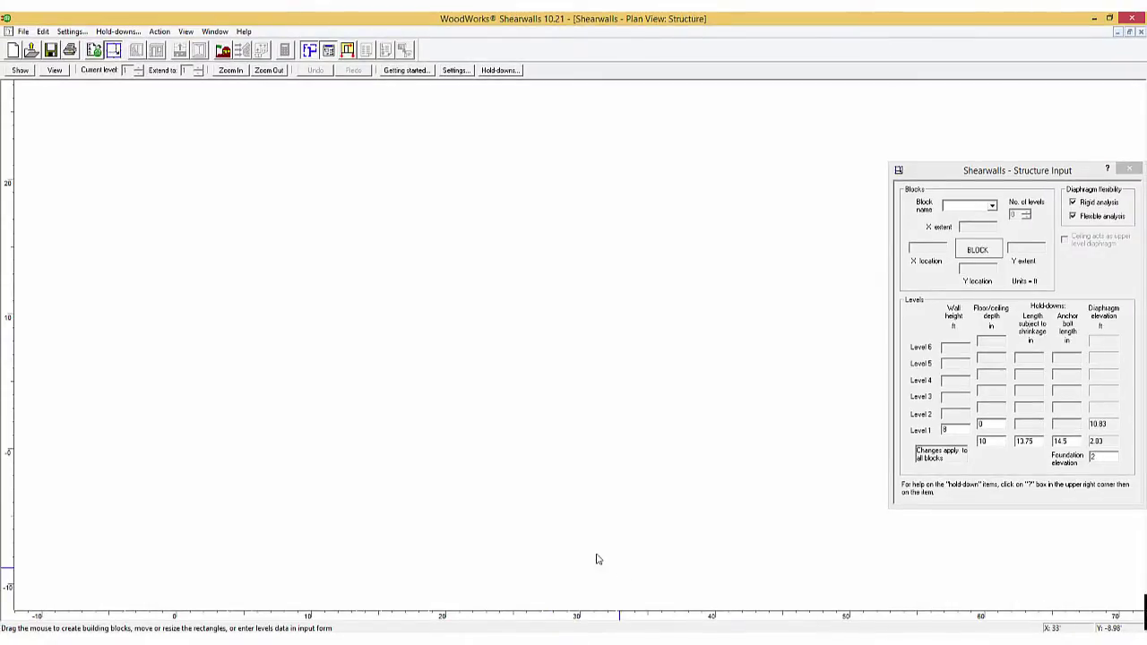
Start the CAD import wizard and set the number of levels with CAD drawings to 2.
{"action": "left_click", "coordinate": [126, 52]}
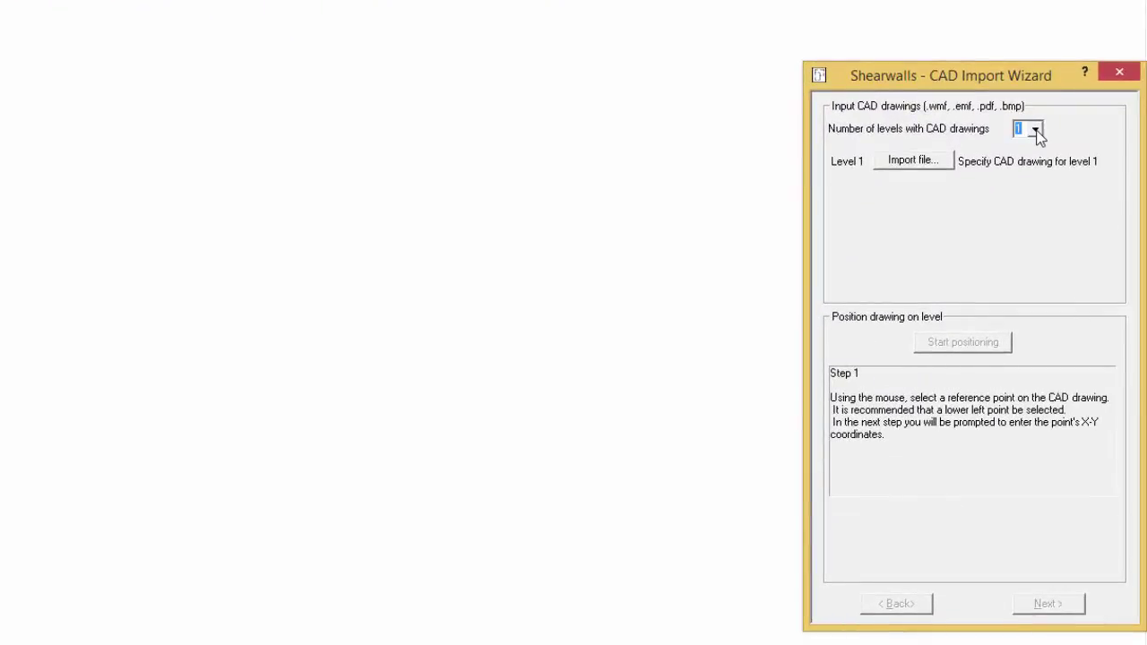
{"action": "left_click", "coordinate": [1035, 130]}
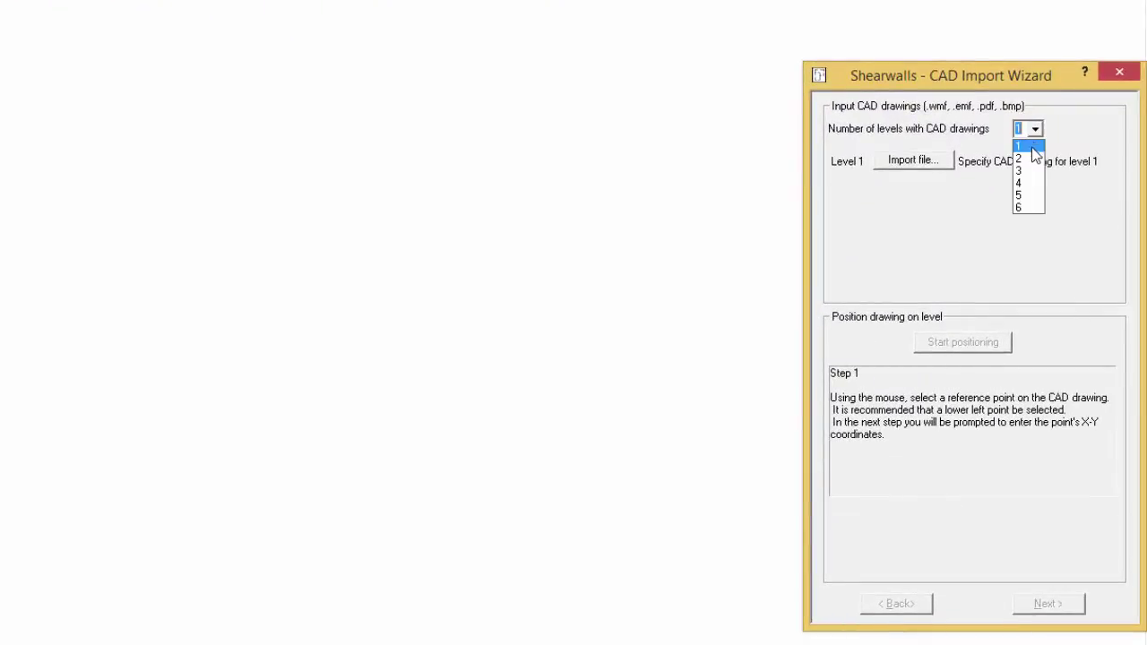
{"action": "left_click", "coordinate": [1029, 156]}
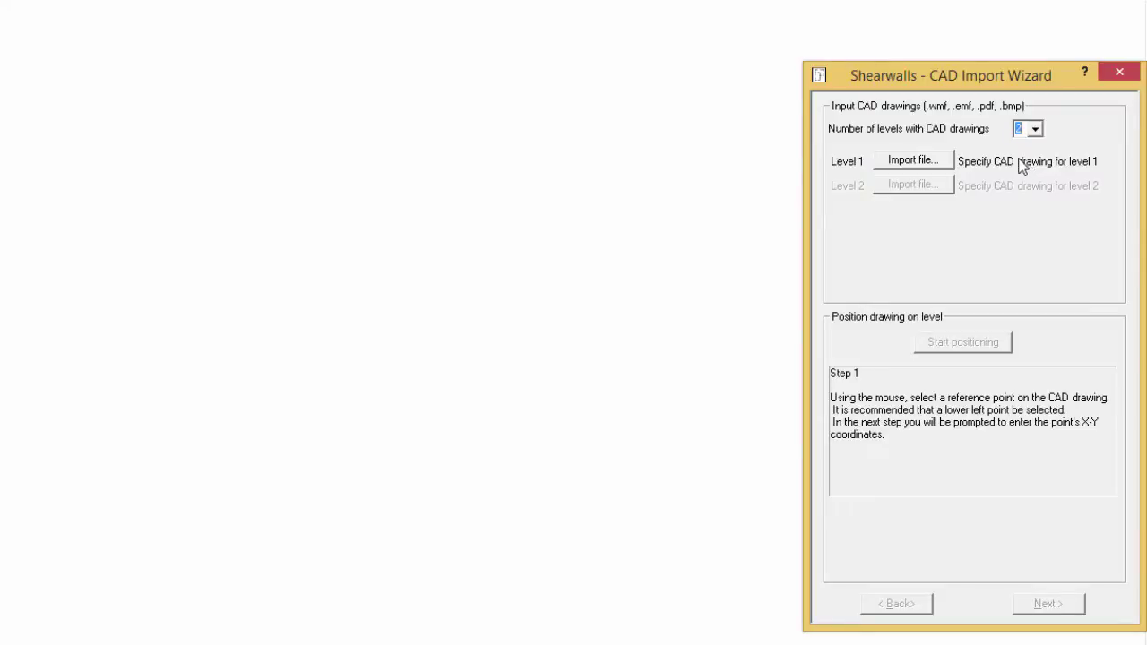
Import the metafile example.wmf as the CAD drawing for level 1.
{"action": "left_click", "coordinate": [919, 163]}
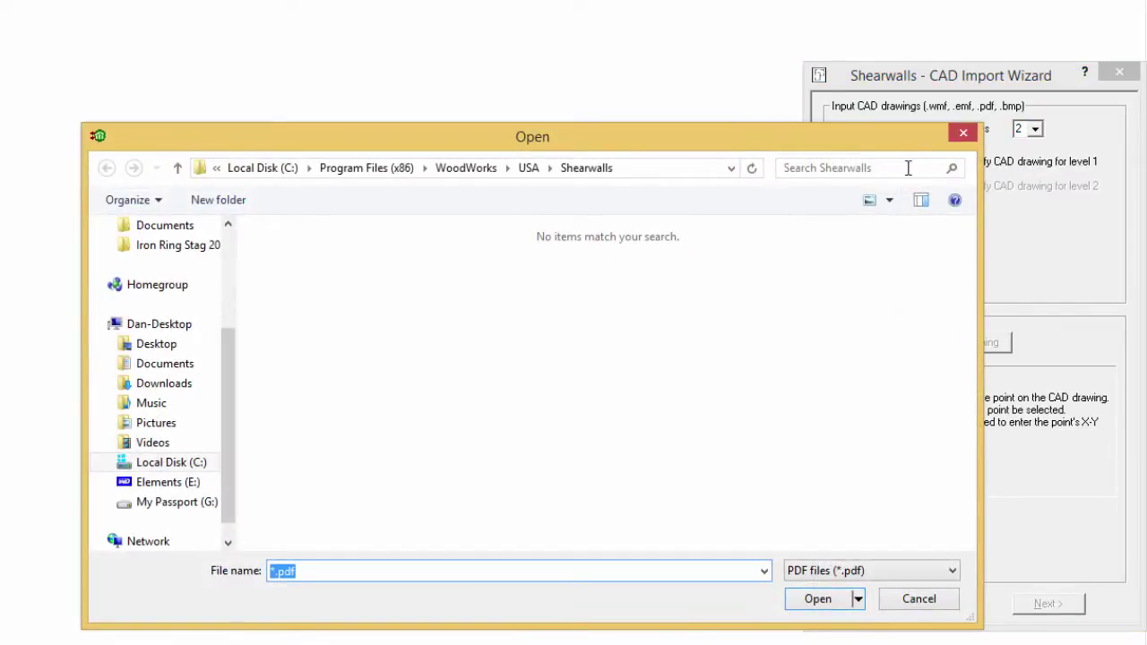
{"action": "left_click", "coordinate": [856, 570]}
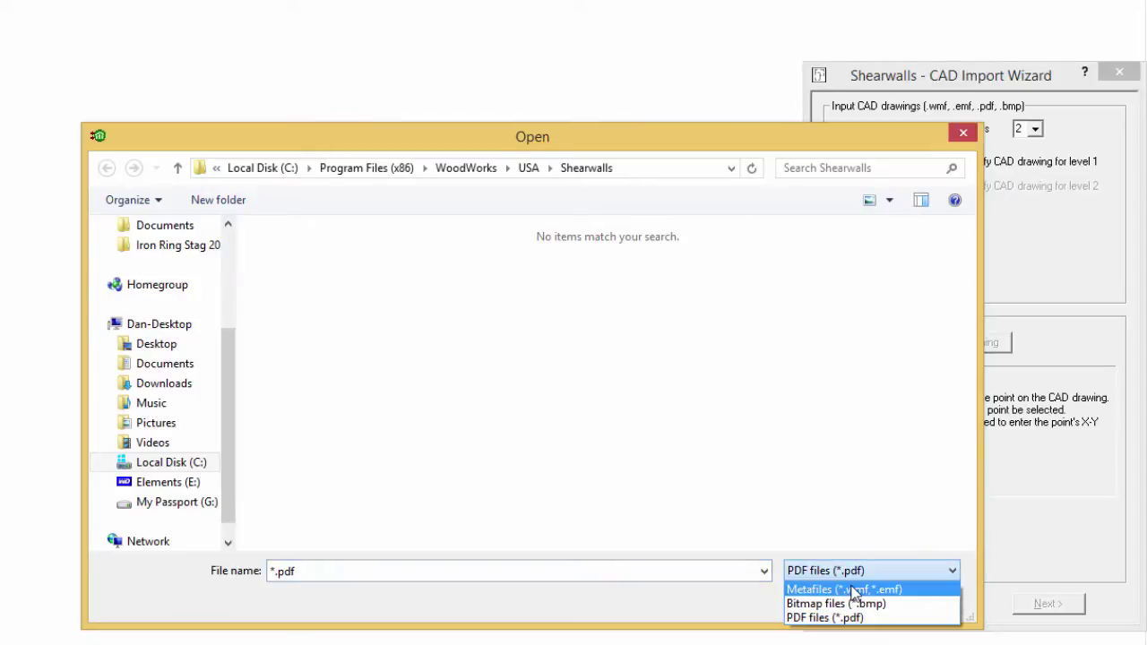
{"action": "left_click", "coordinate": [847, 590]}
{"action": "left_click", "coordinate": [297, 279]}
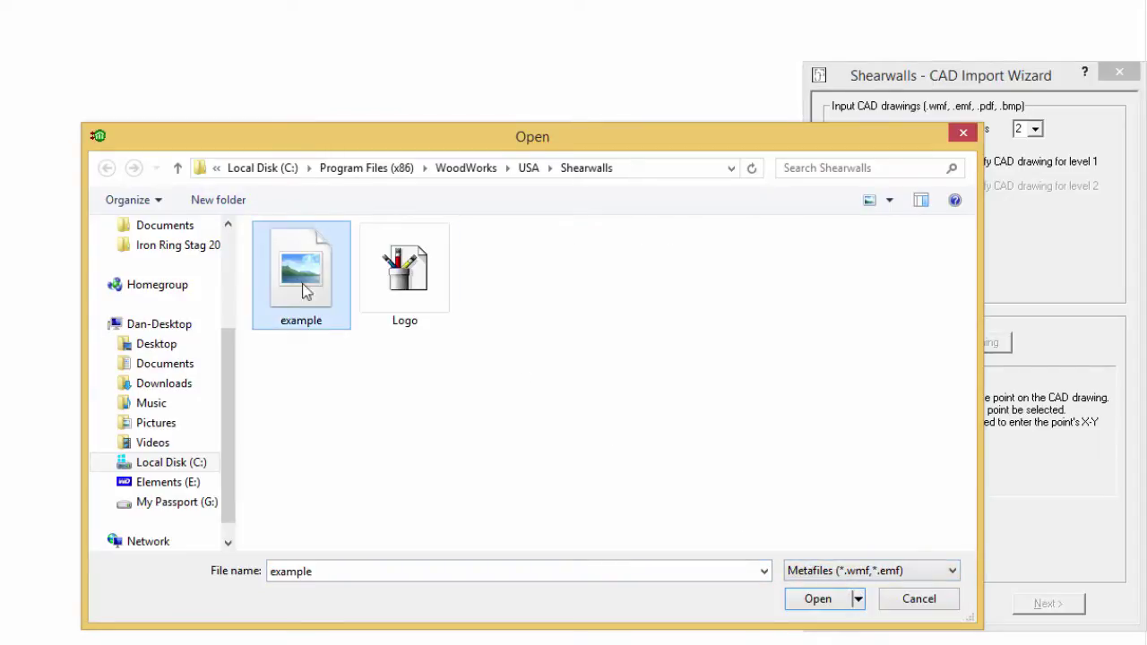
{"action": "left_click", "coordinate": [823, 600]}
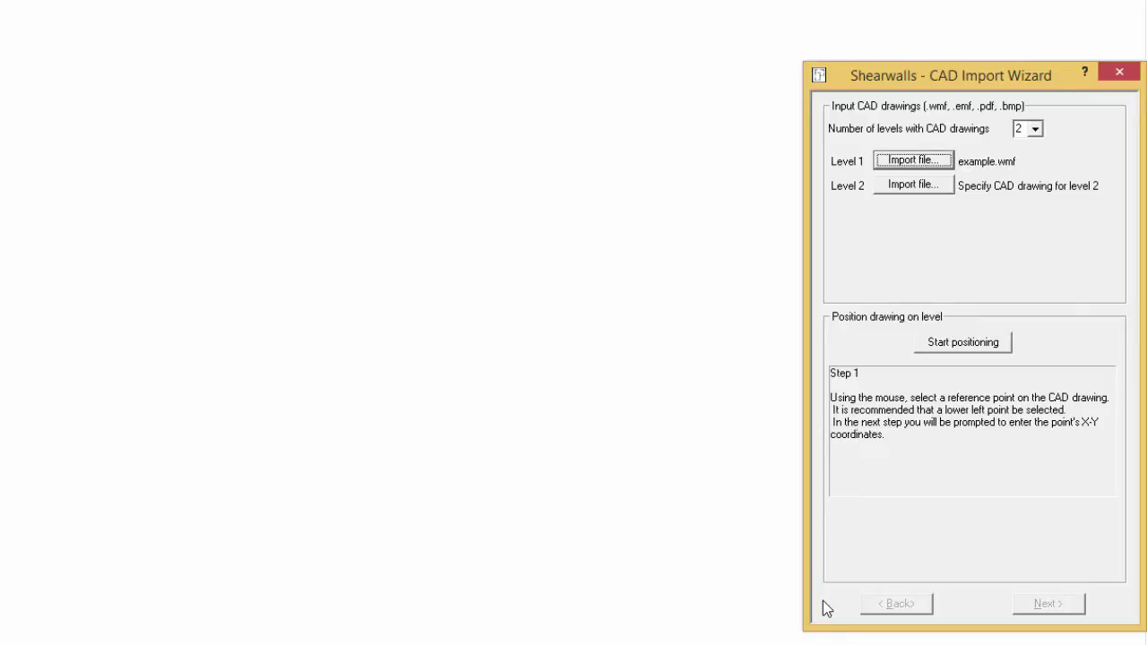
Import the metafile example.wmf as the CAD drawing for level 2.
{"action": "left_click", "coordinate": [903, 186]}
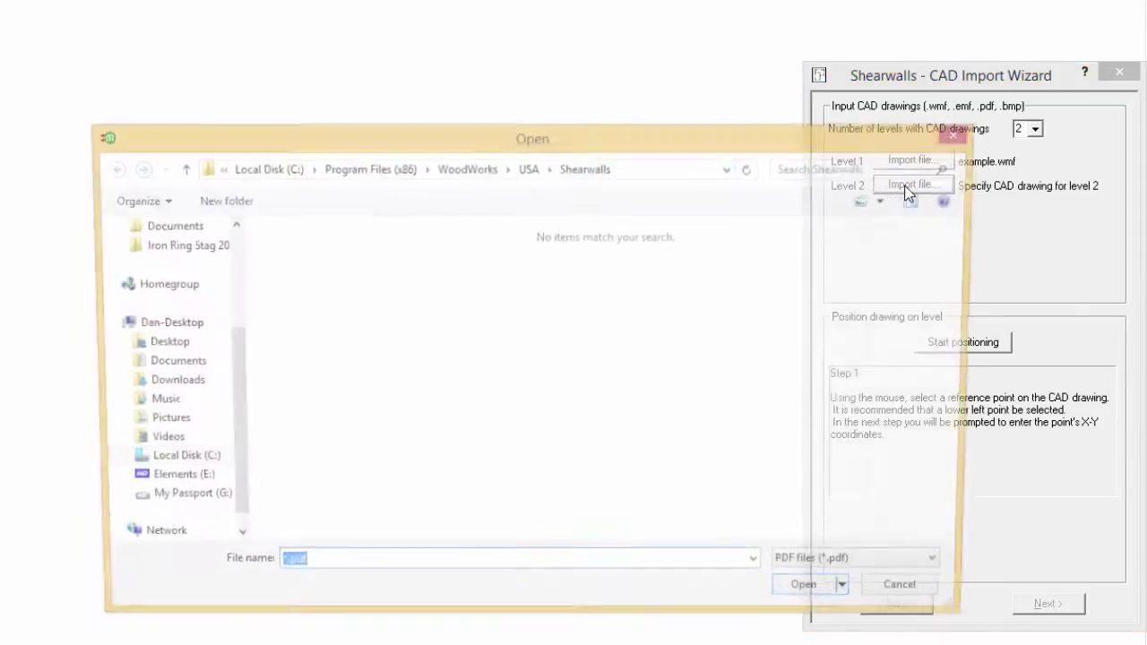
{"action": "left_click", "coordinate": [830, 571]}
{"action": "left_click", "coordinate": [825, 586]}
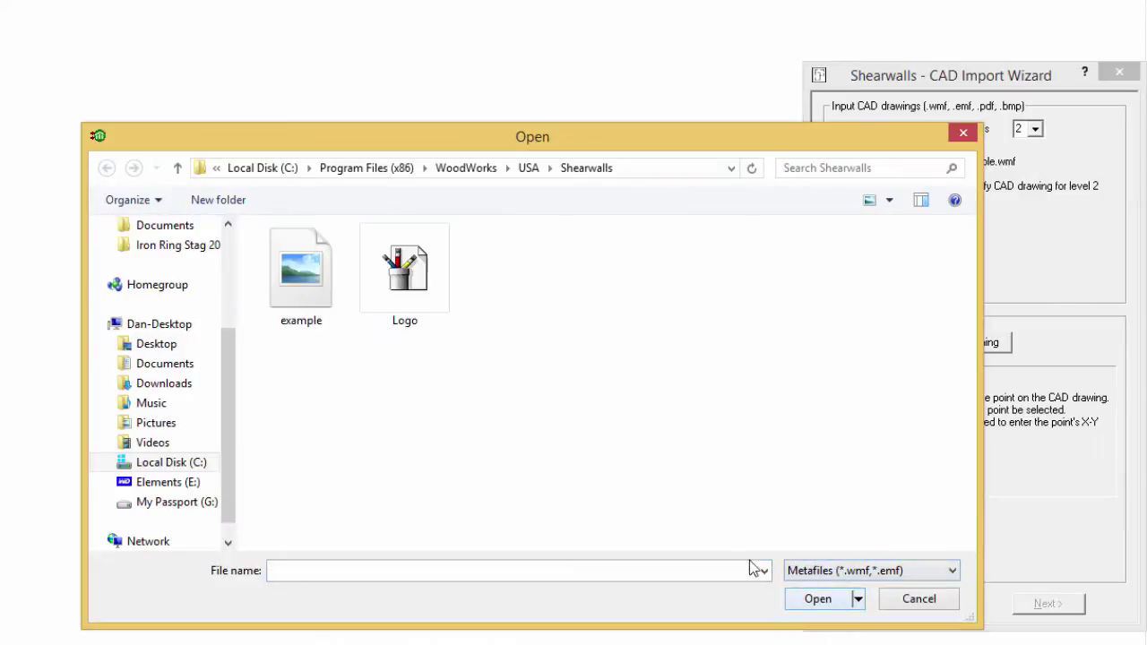
{"action": "left_click", "coordinate": [304, 283]}
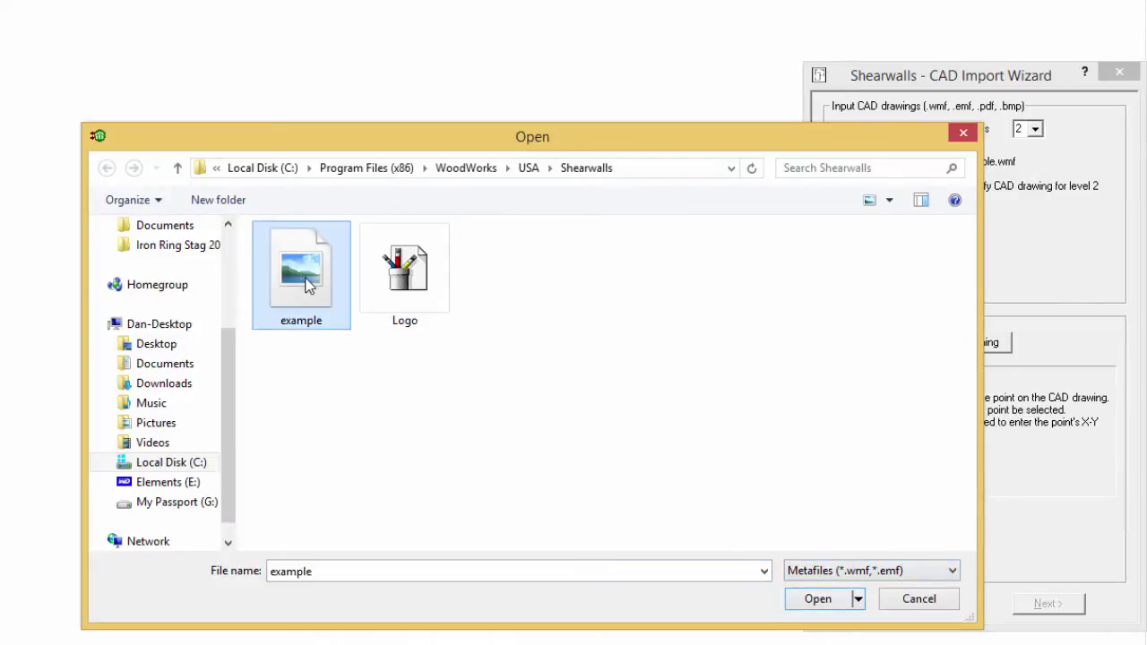
{"action": "left_click", "coordinate": [824, 600]}
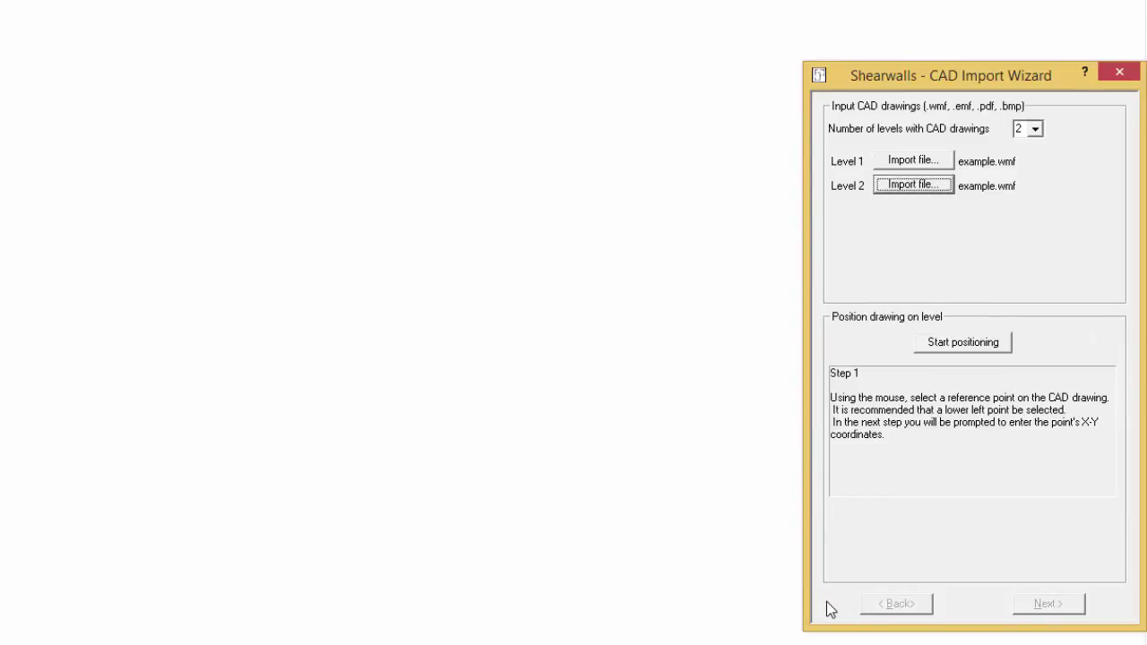
Position the level 1 drawing with its lower-left wall corner at 0, 0 and scale it to 20 ft to the lower-right wall corner.
{"action": "left_click", "coordinate": [962, 341]}
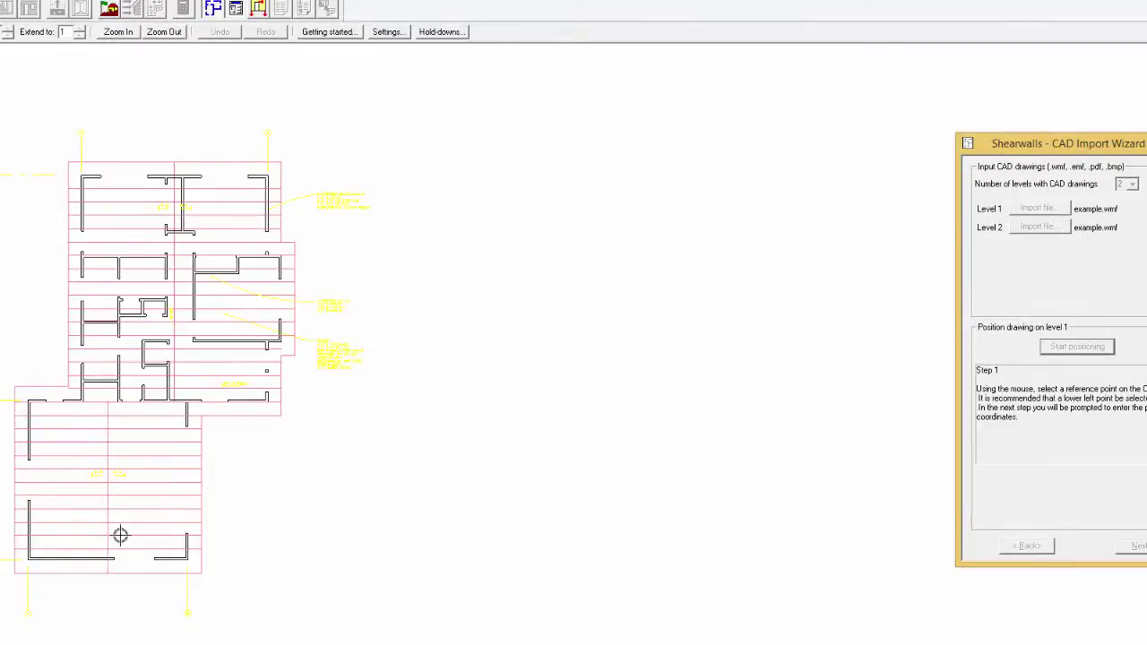
{"action": "left_click", "coordinate": [28, 556]}
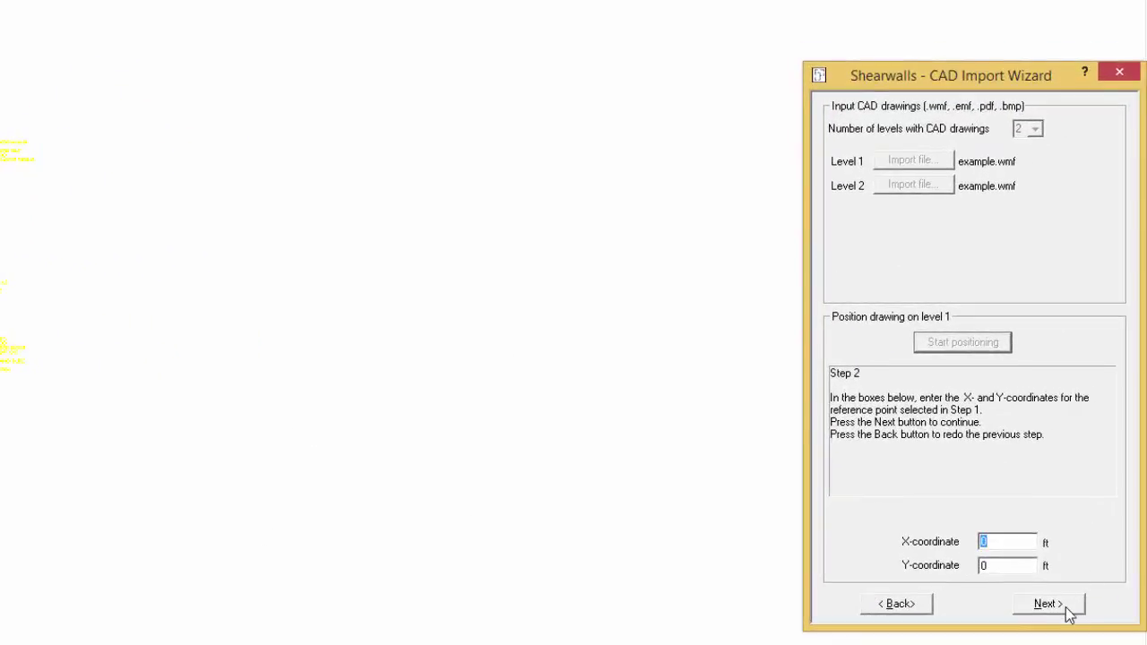
{"action": "left_click", "coordinate": [1065, 610]}
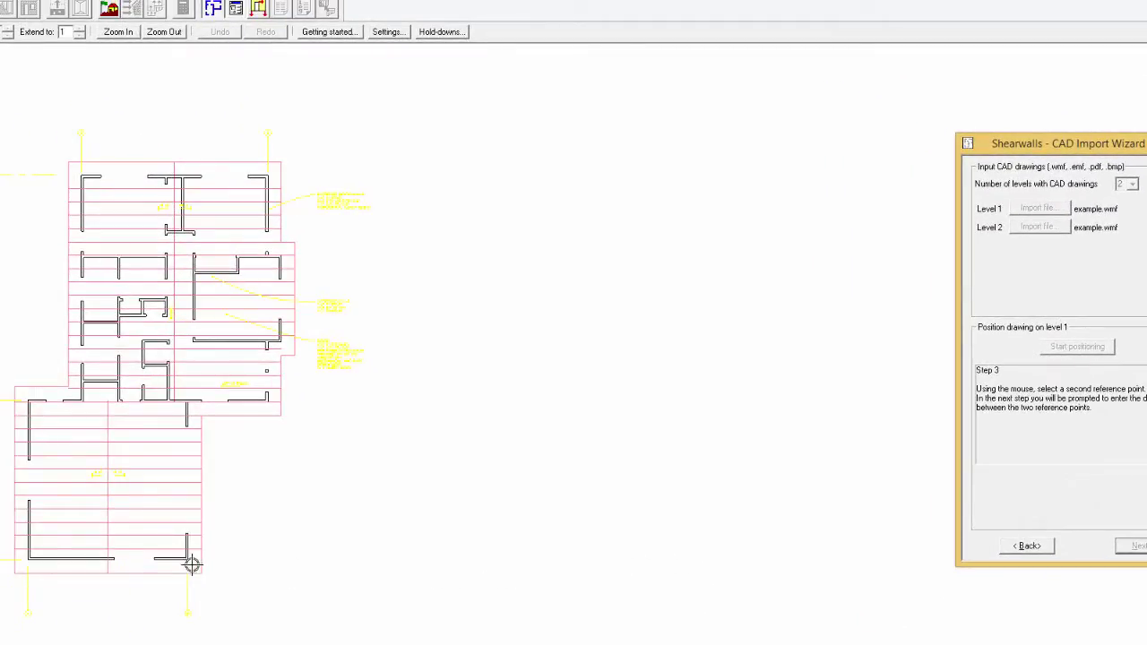
{"action": "left_click", "coordinate": [186, 558]}
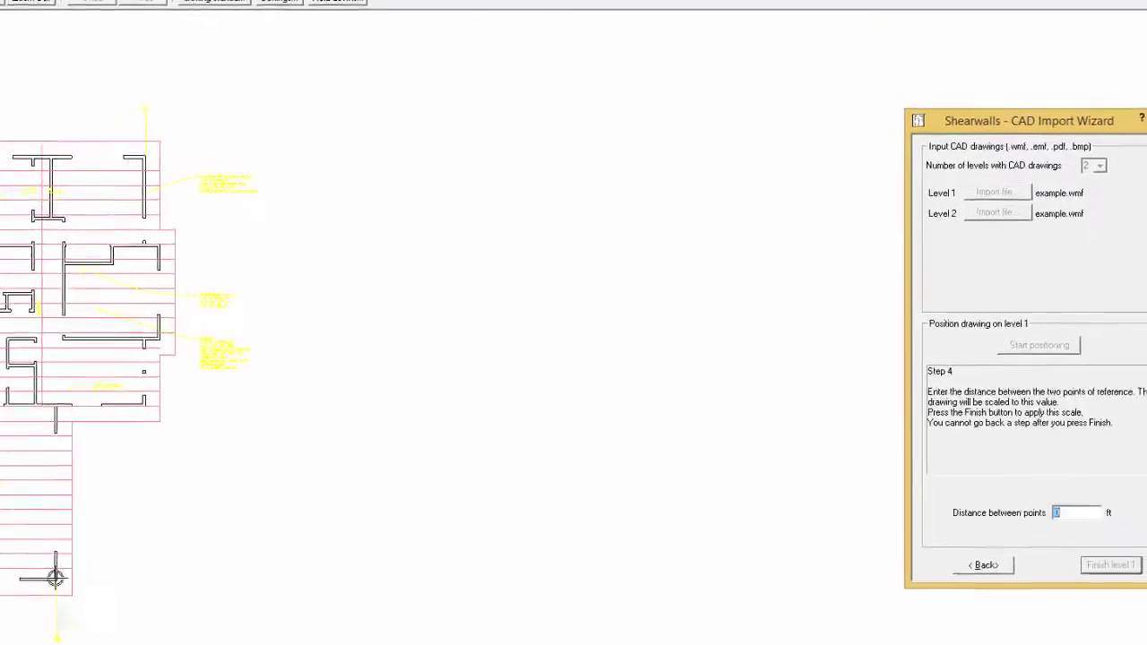
{"action": "type", "text": "20"}
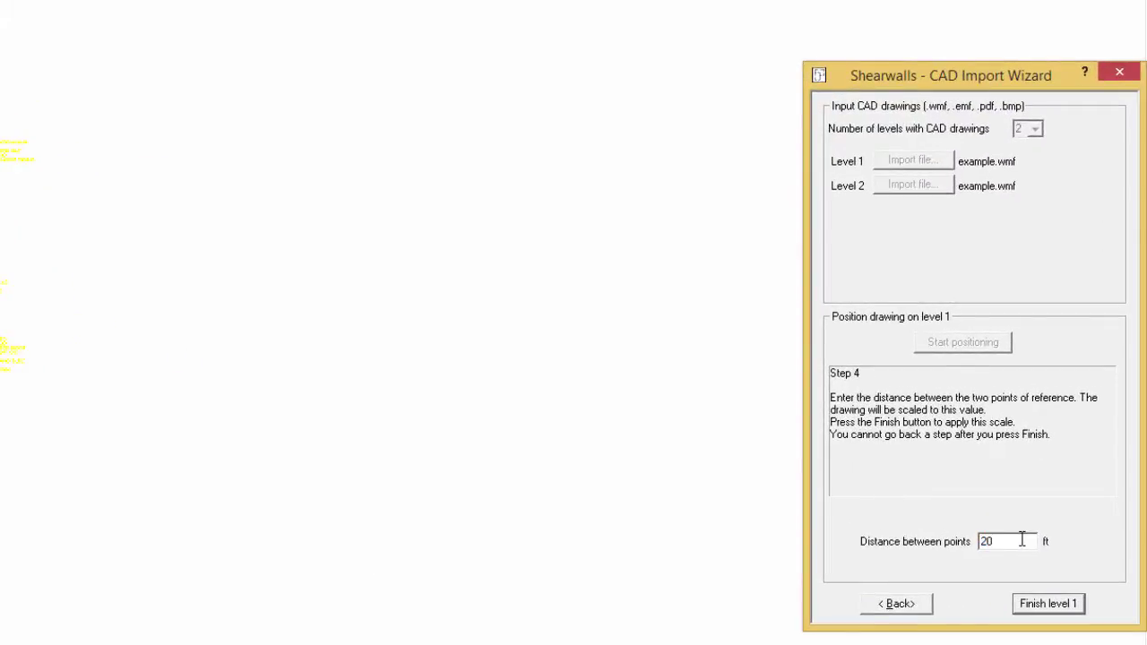
{"action": "left_click", "coordinate": [1042, 606]}
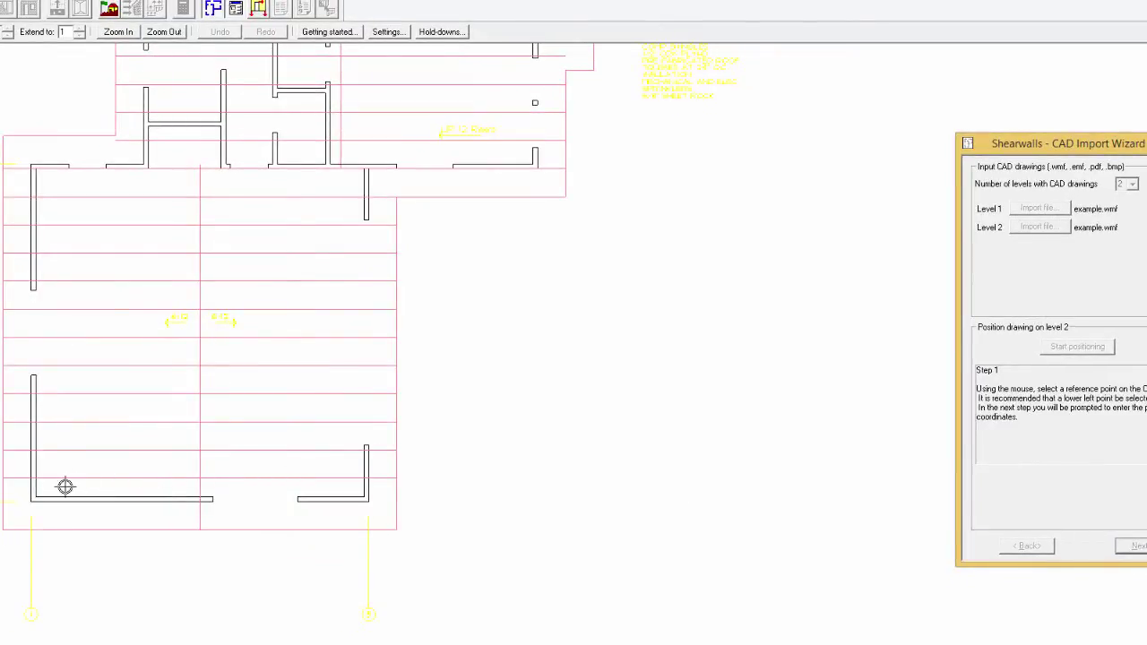
Position the level 2 drawing with its lower-left wall corner at 0, 0 and a 20 ft distance to the lower-right wall corner.
{"action": "left_click", "coordinate": [32, 497]}
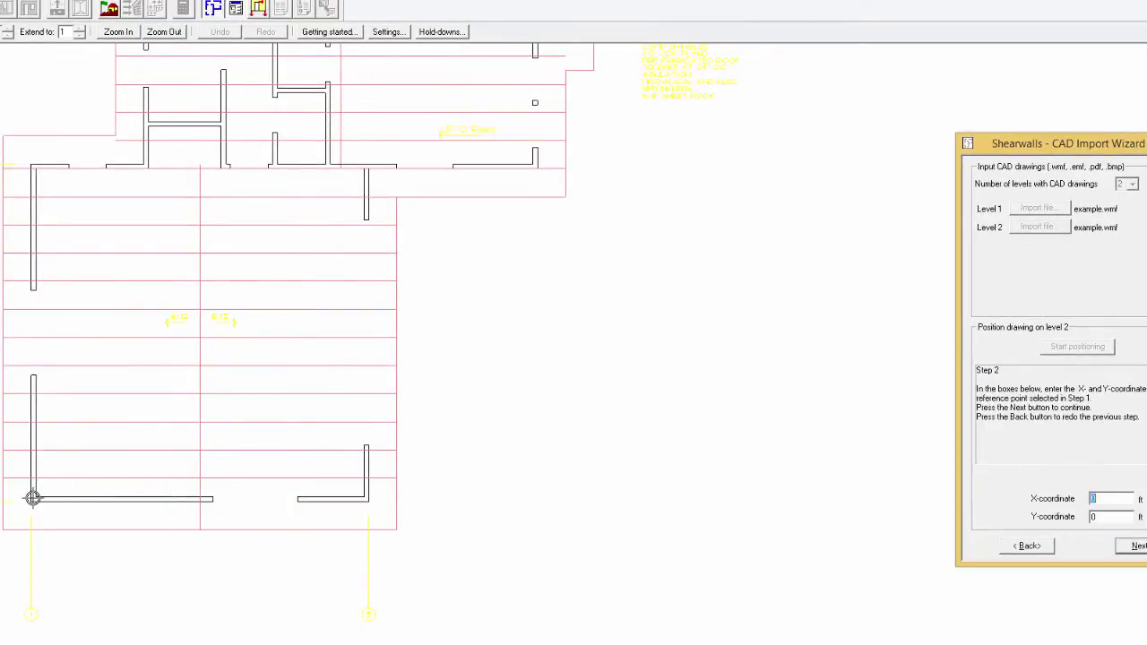
{"action": "left_click", "coordinate": [1135, 546]}
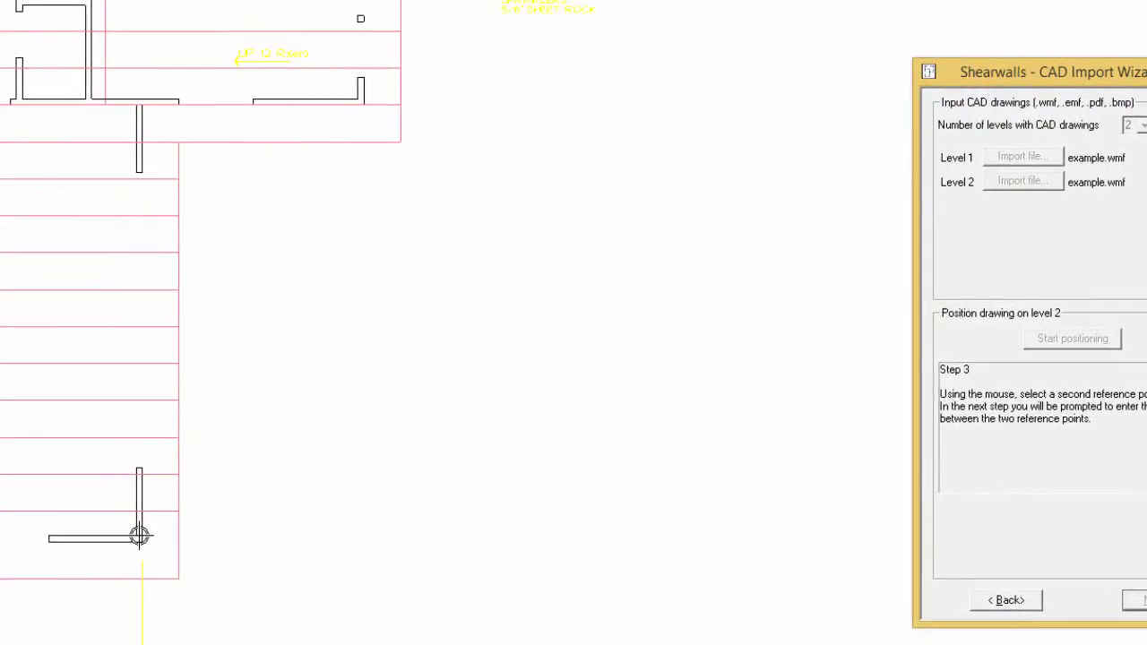
{"action": "left_click", "coordinate": [139, 535]}
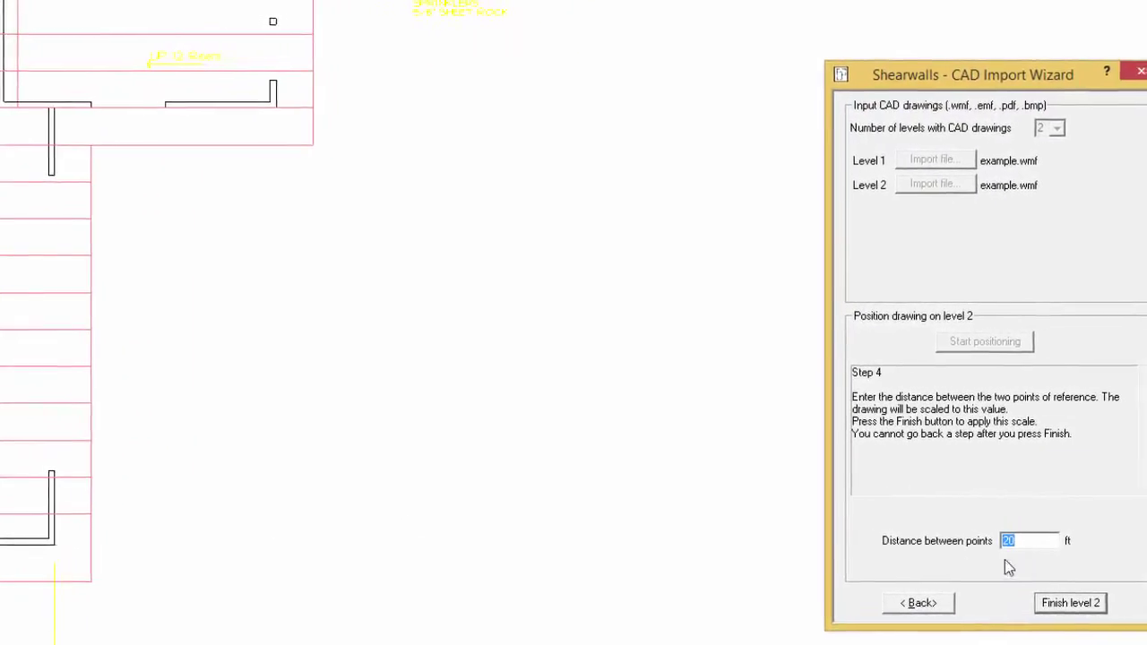
{"action": "left_click", "coordinate": [1048, 605]}
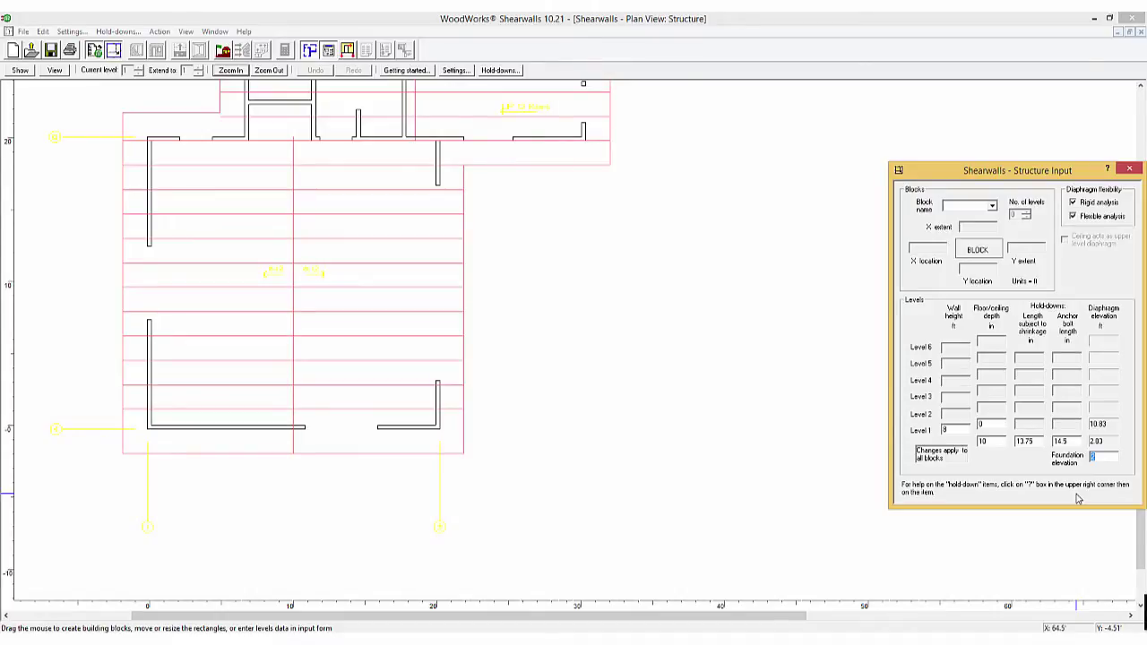
Draw a building block about 23 ft by 28.5 ft over the upper part of the floor plan, from X 7 ft, Y 20 ft.
{"action": "left_click", "coordinate": [278, 72]}
{"action": "left_click", "coordinate": [270, 69]}
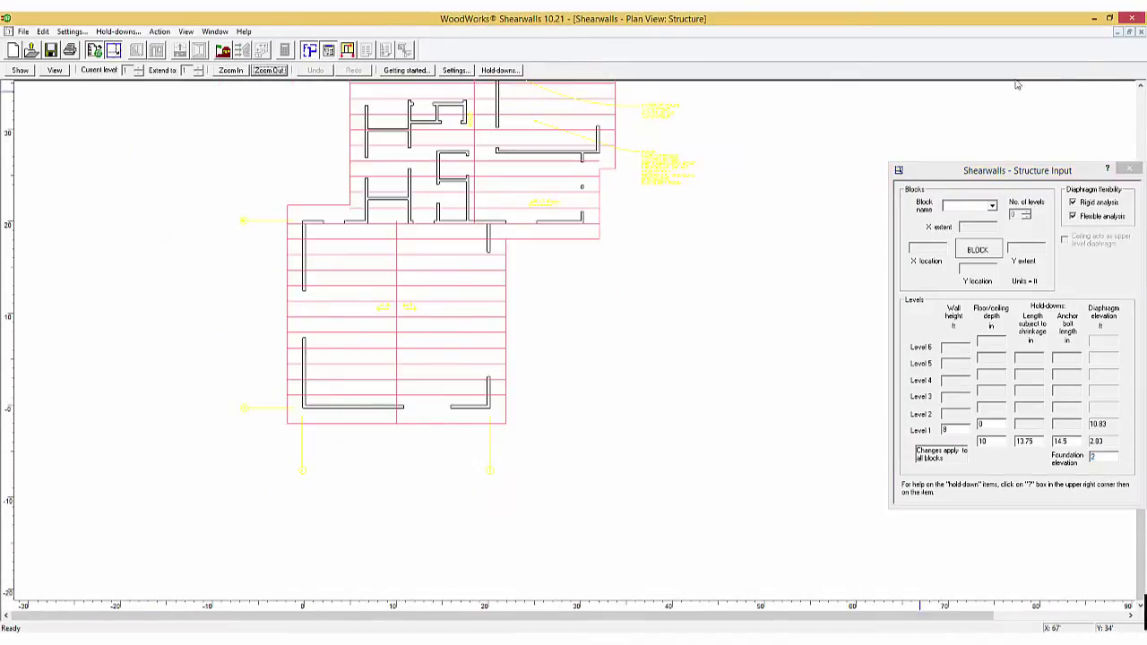
{"action": "left_click", "coordinate": [1141, 86]}
{"action": "left_click", "coordinate": [1140, 86]}
{"action": "left_click", "coordinate": [1141, 86]}
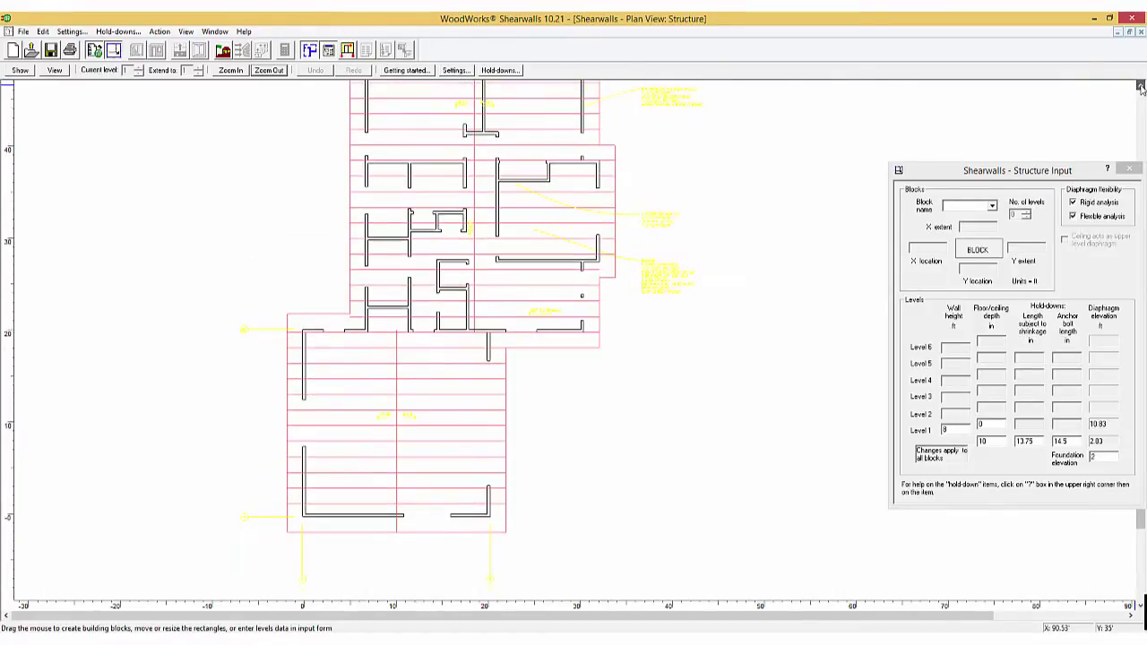
{"action": "left_click", "coordinate": [1141, 86]}
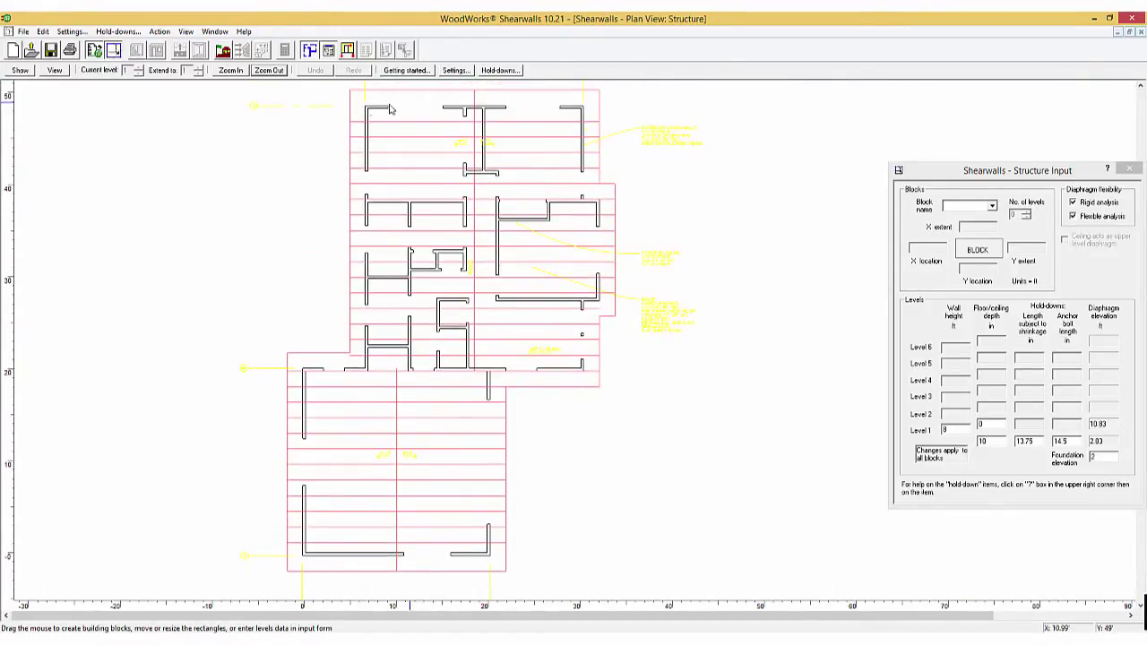
{"action": "mouse_move", "coordinate": [366, 109]}
{"action": "left_mouse_down"}
{"action": "mouse_move", "coordinate": [397, 133]}
{"action": "mouse_move", "coordinate": [556, 358]}
{"action": "mouse_move", "coordinate": [585, 377]}
{"action": "left_mouse_up"}
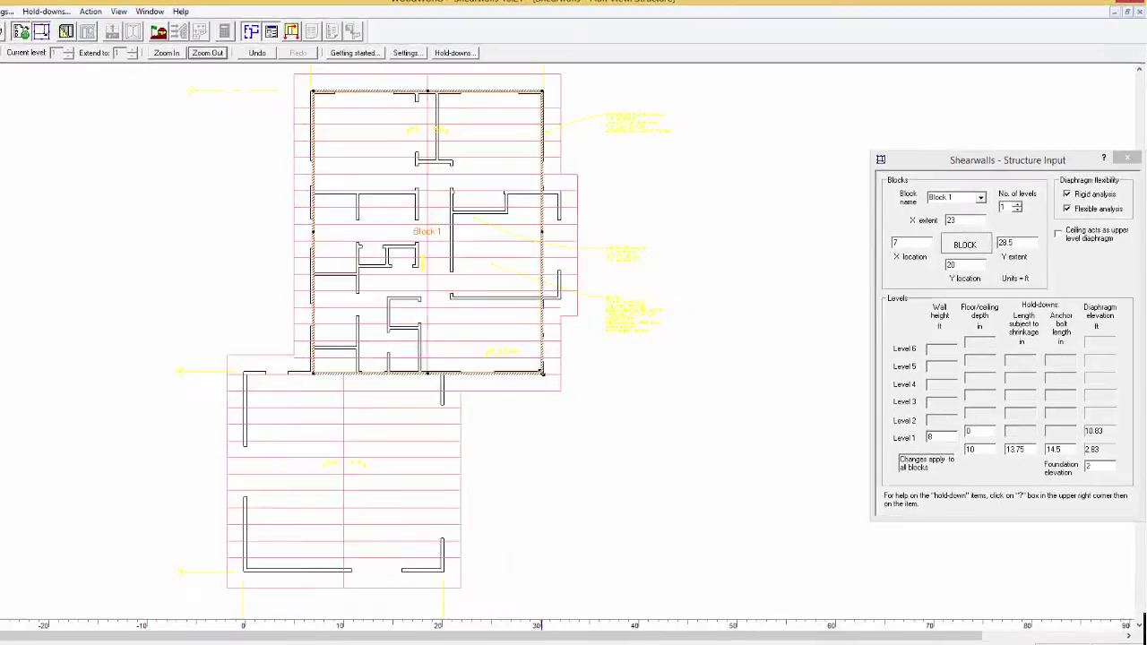
Rename Block 1 as Main and set its number of levels to 2.
{"action": "left_click", "coordinate": [882, 147]}
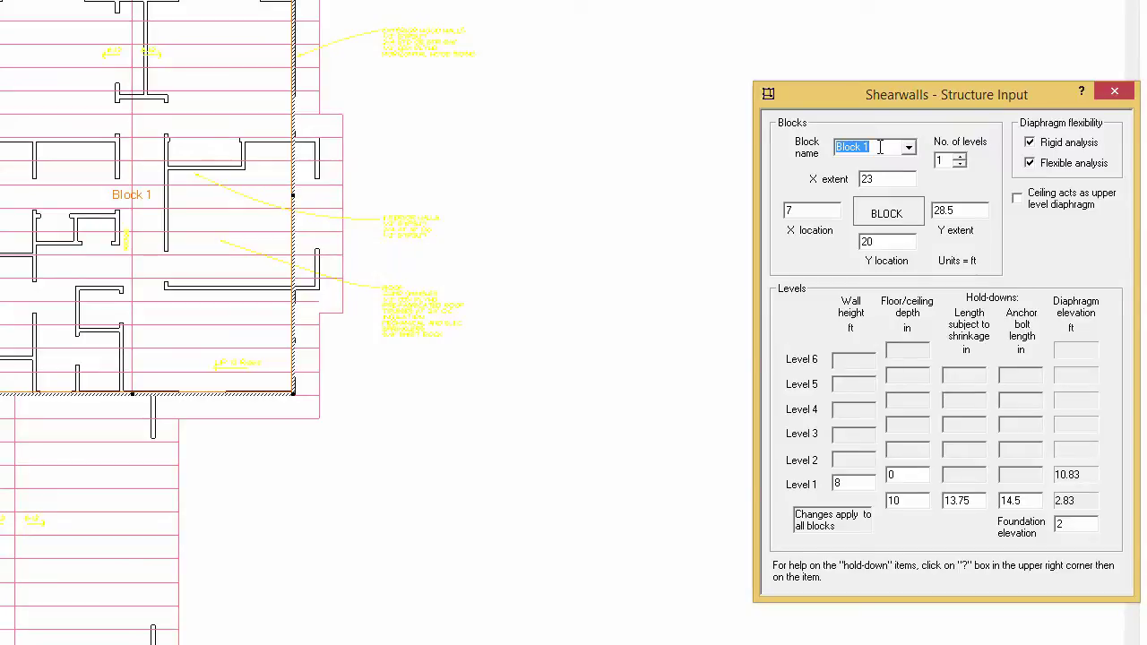
{"action": "type", "text": "Main"}
{"action": "left_click", "coordinate": [959, 158]}
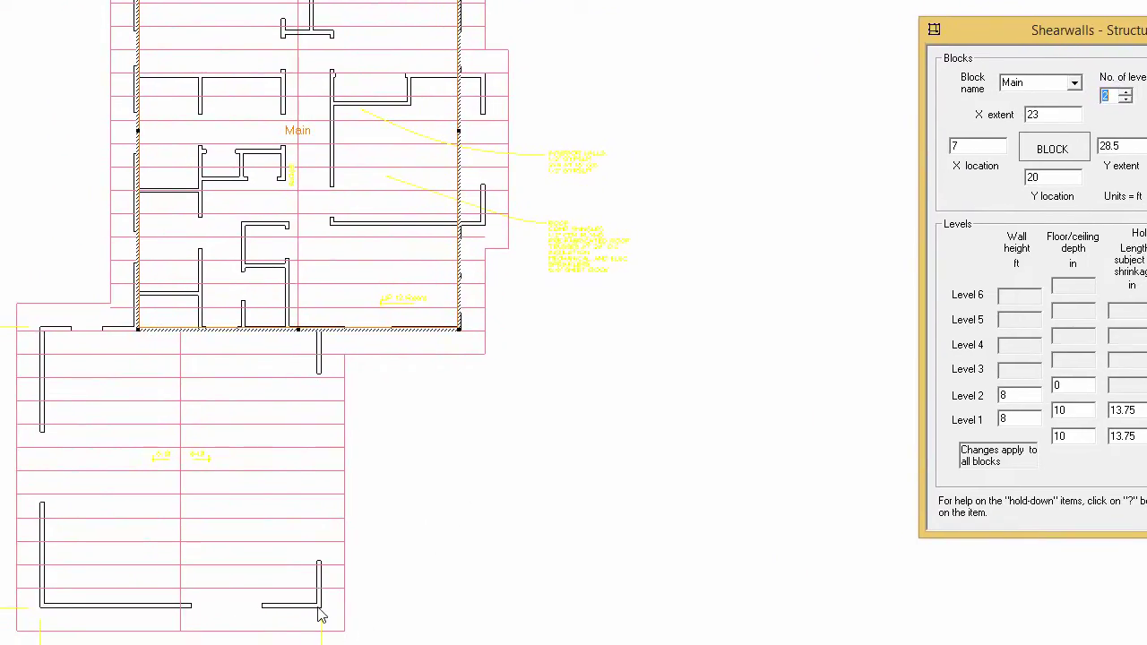
Draw a 20 ft by 20 ft block at 0, 0 over the lower floor plan, name it Garage and give it 1 level.
{"action": "mouse_move", "coordinate": [319, 609]}
{"action": "left_mouse_down"}
{"action": "mouse_move", "coordinate": [288, 587]}
{"action": "mouse_move", "coordinate": [238, 353]}
{"action": "mouse_move", "coordinate": [42, 328]}
{"action": "left_mouse_up"}
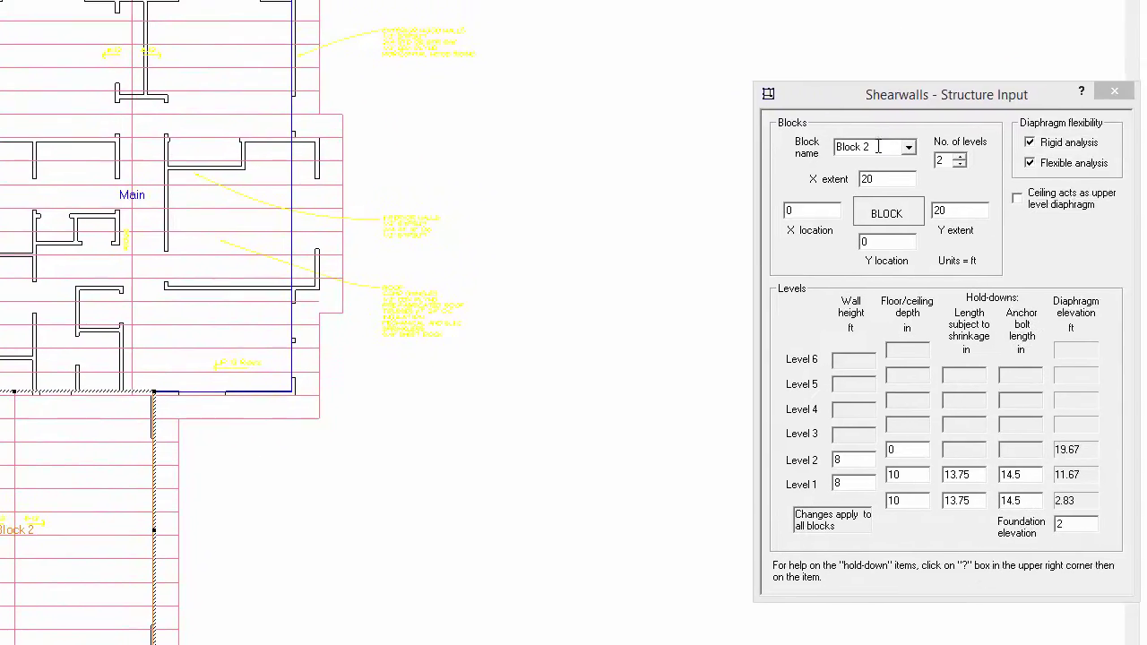
{"action": "left_click", "coordinate": [945, 86]}
{"action": "type", "text": "Garage"}
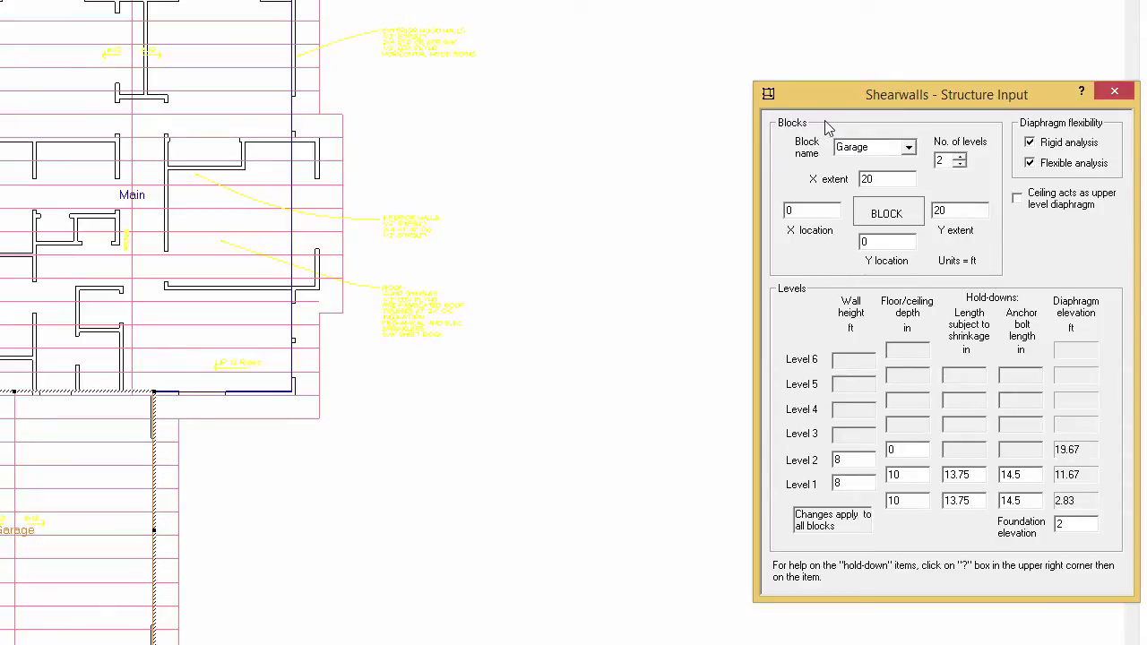
{"action": "left_click", "coordinate": [961, 167]}
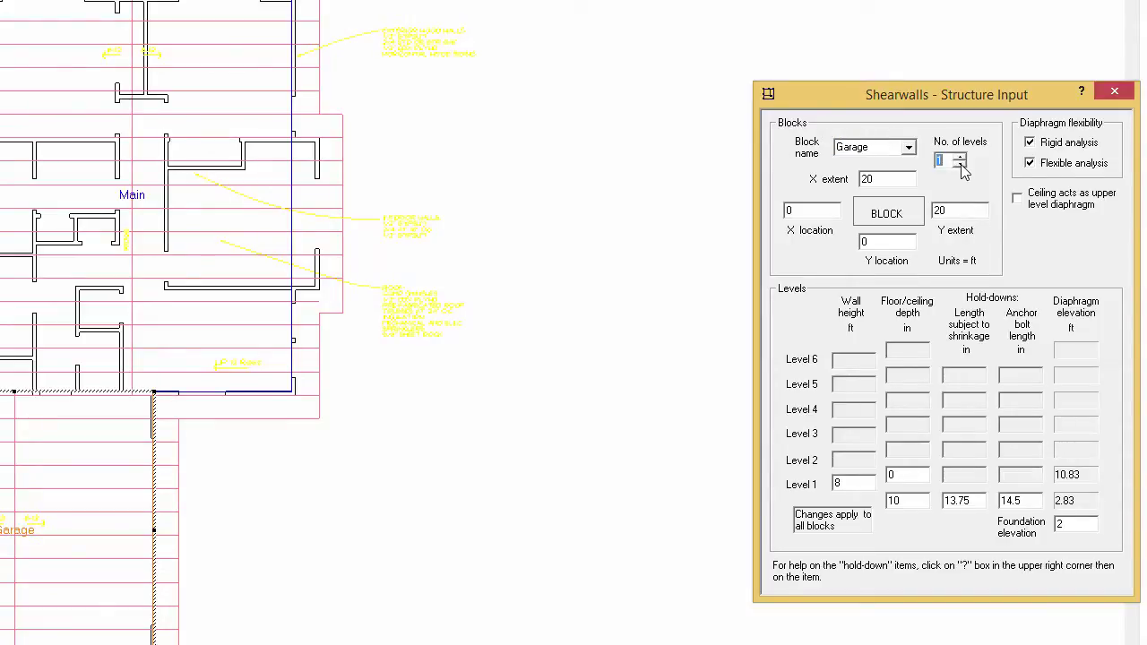
Set the foundation elevation to 3 ft for all blocks and select the Main block.
{"action": "left_click", "coordinate": [1086, 522]}
{"action": "type", "text": "3"}
{"action": "left_click", "coordinate": [294, 370]}
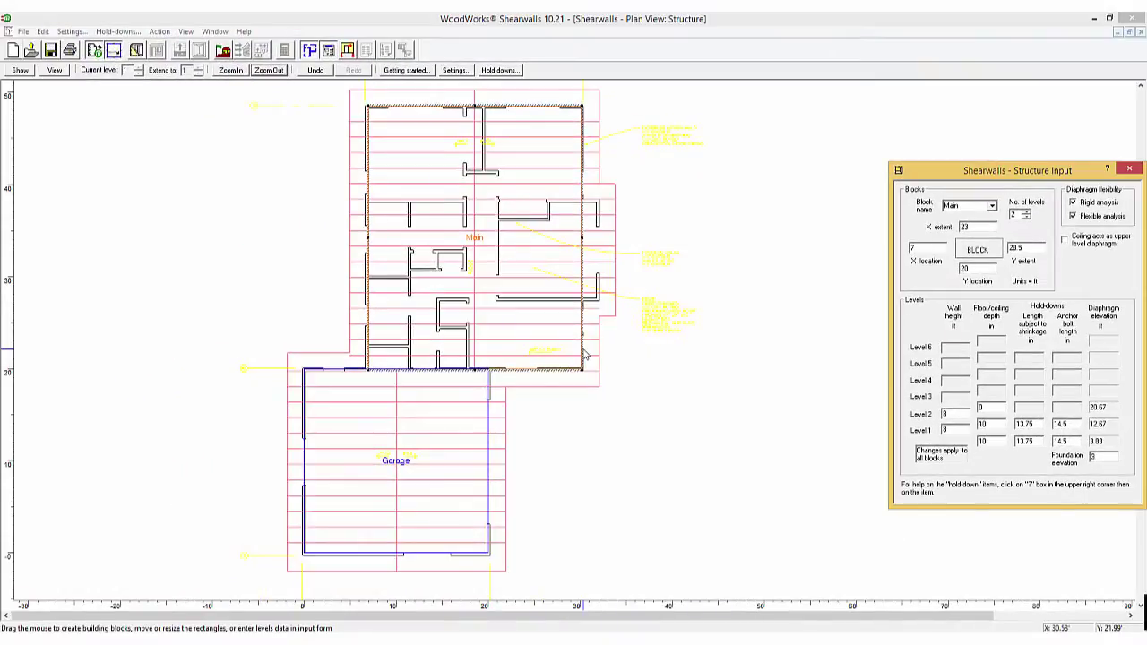
Generate the exterior walls, and split out the middle segment of wall 4-1 and move it to about X 32 ft.
{"action": "left_click", "coordinate": [136, 49]}
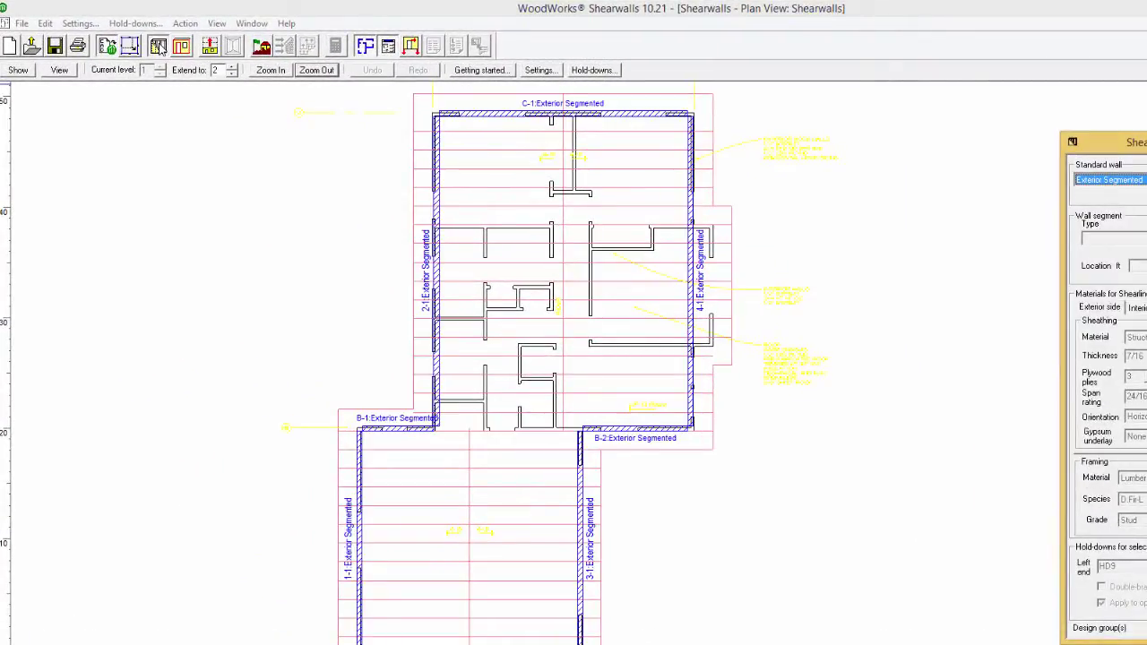
{"action": "left_click", "coordinate": [693, 247]}
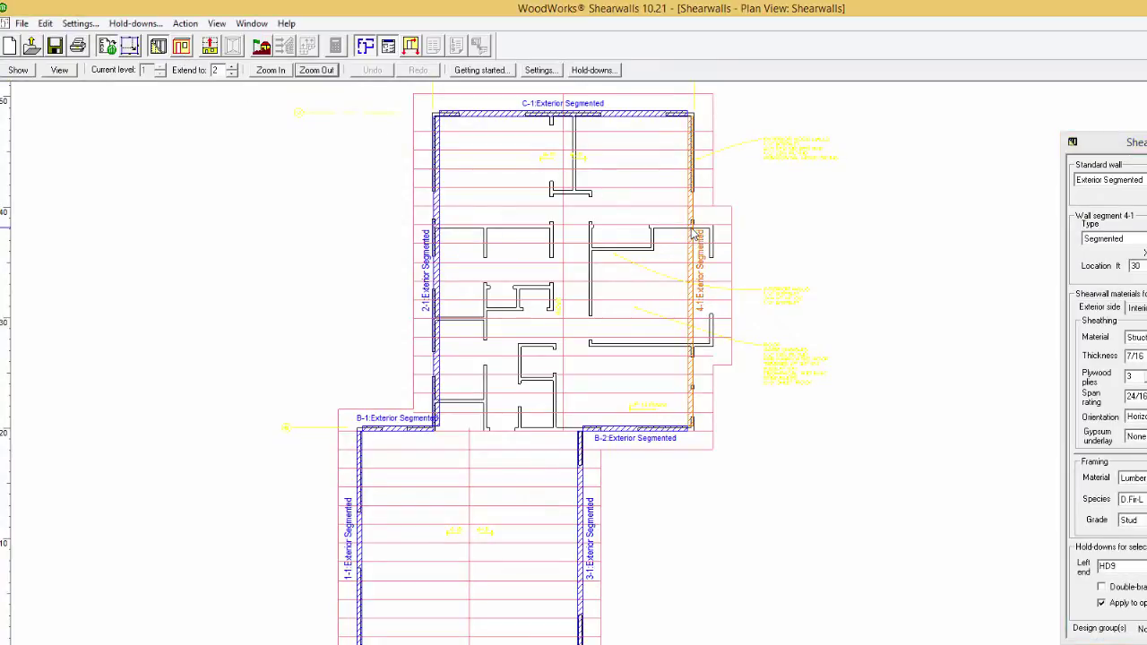
{"action": "left_click_drag", "start_coordinate": [693, 231], "coordinate": [694, 351]}
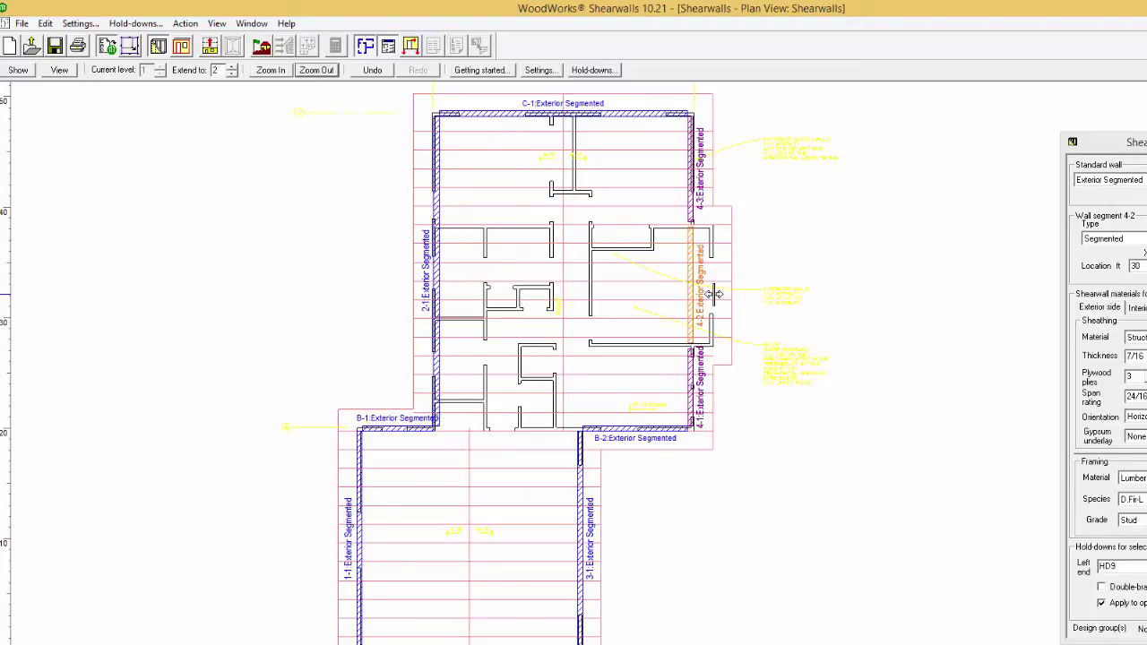
{"action": "left_click_drag", "start_coordinate": [711, 295], "coordinate": [711, 295]}
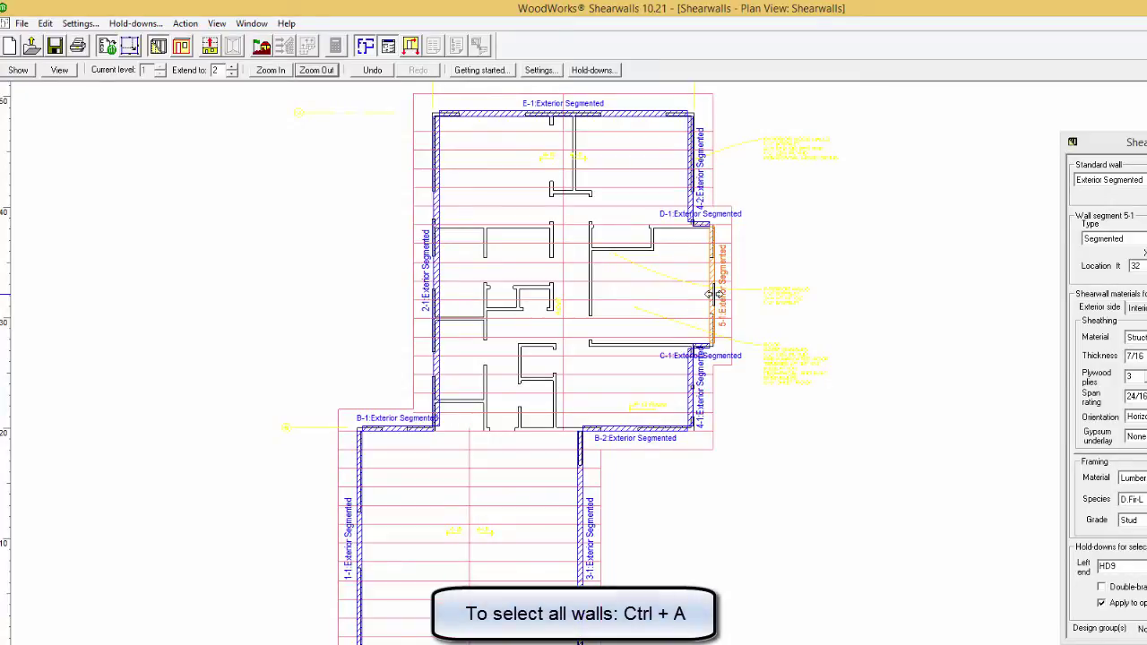
For all level 1 walls, set the exterior sheathing thickness to 5/16 in and edge nail spacing to 6 in, keeping field spacing unknown.
{"action": "key", "text": "ctrl+a"}
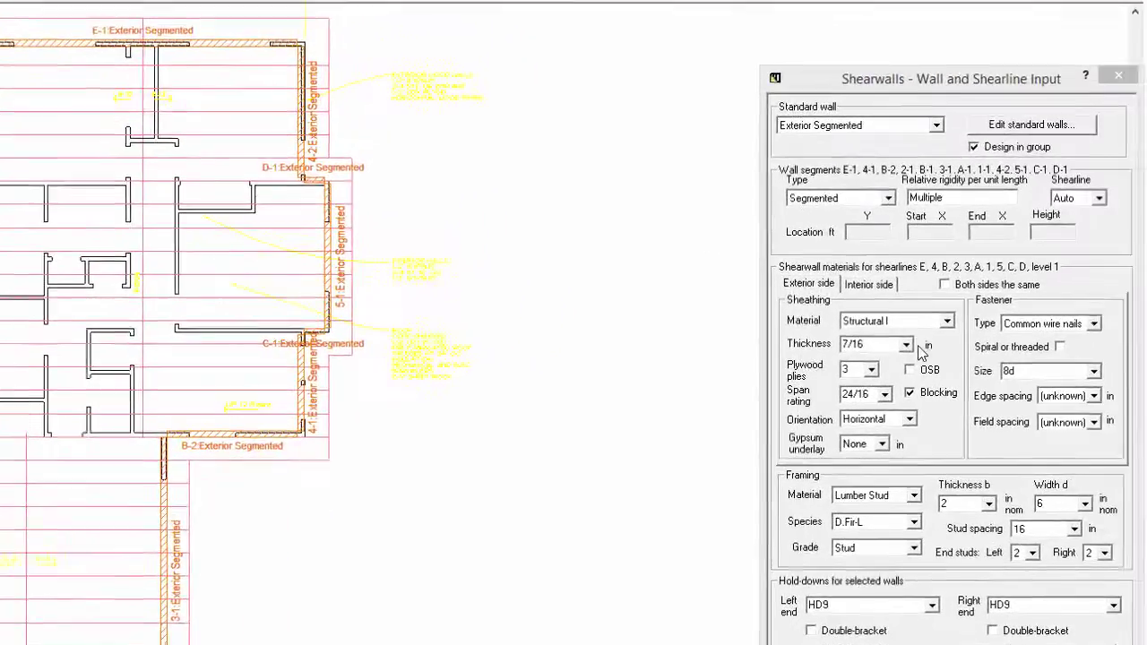
{"action": "left_click", "coordinate": [1051, 351]}
{"action": "left_click", "coordinate": [879, 373]}
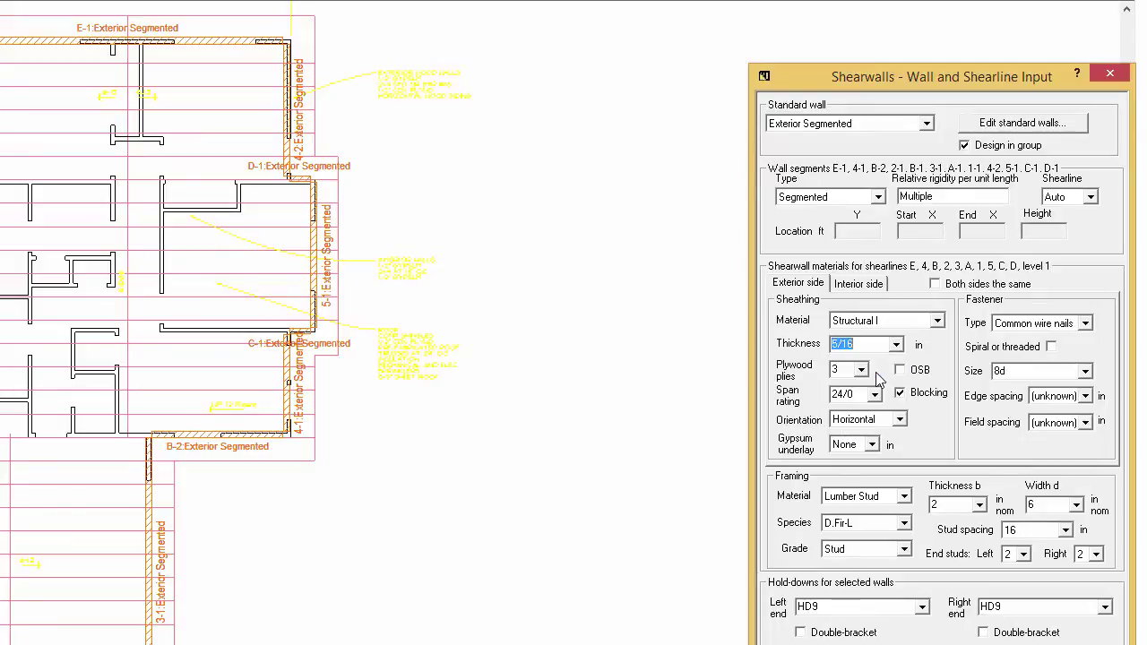
{"action": "left_click", "coordinate": [1085, 396]}
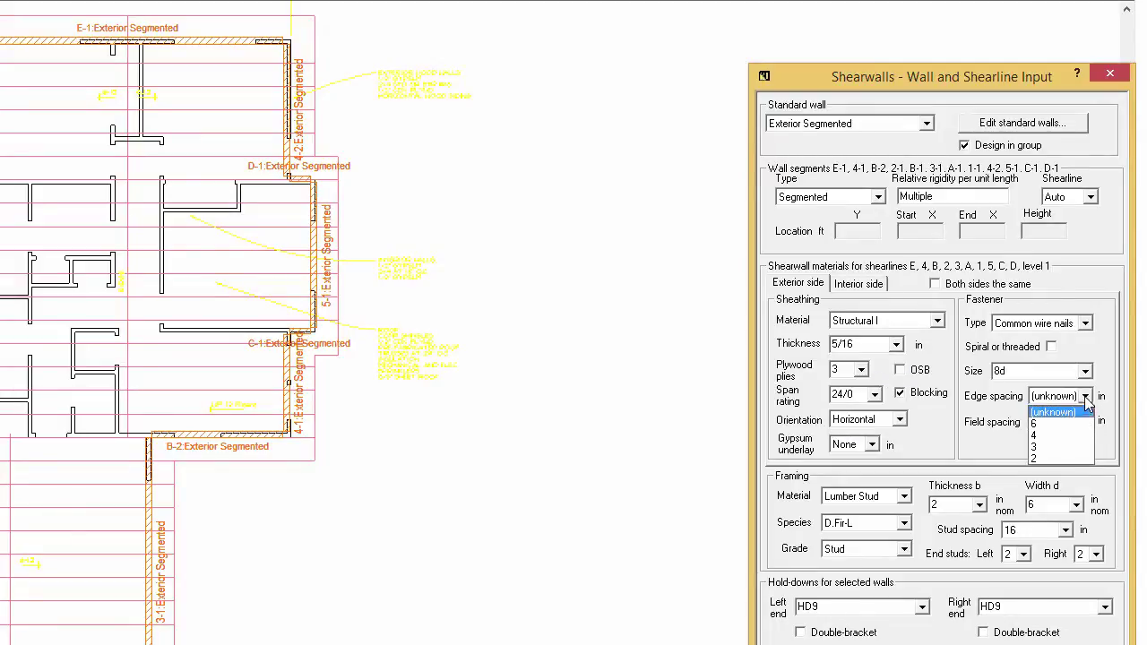
{"action": "left_click", "coordinate": [1066, 432]}
{"action": "left_click", "coordinate": [1084, 422]}
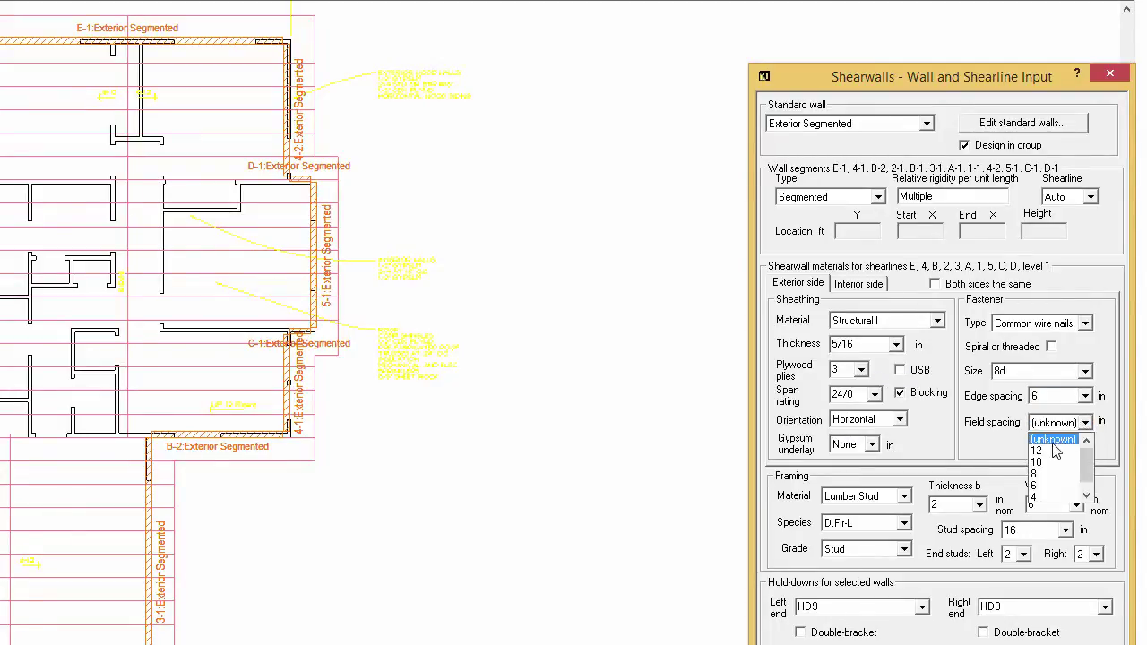
{"action": "left_click", "coordinate": [1053, 438]}
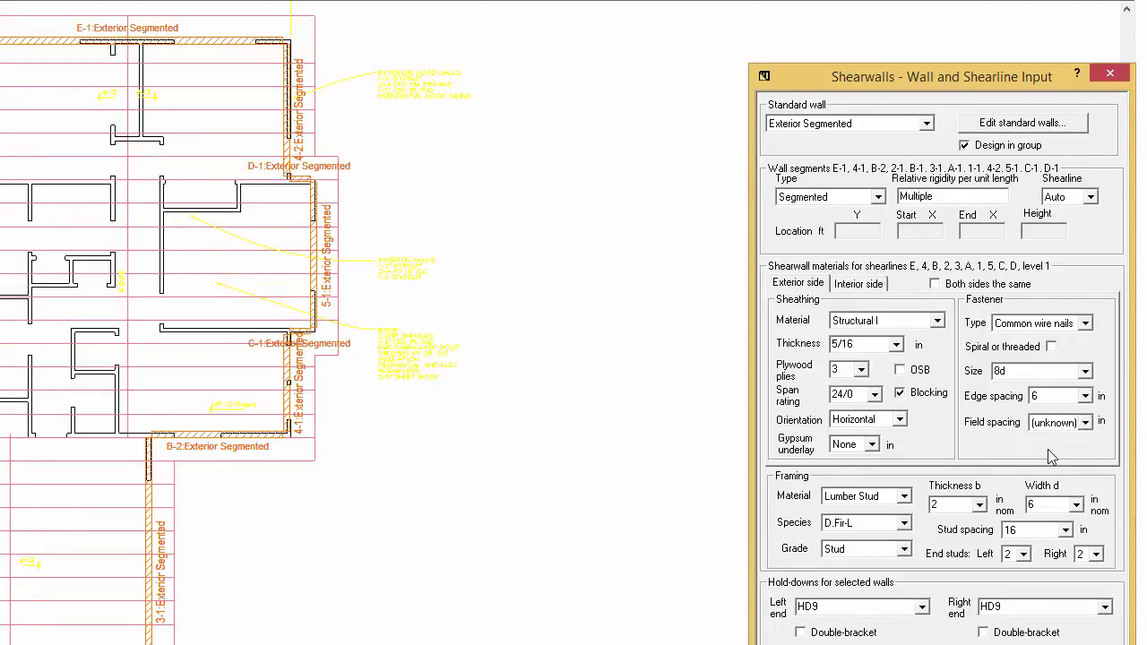
Review the interior-side materials of the selected walls and clear the wall selection.
{"action": "left_click", "coordinate": [874, 285]}
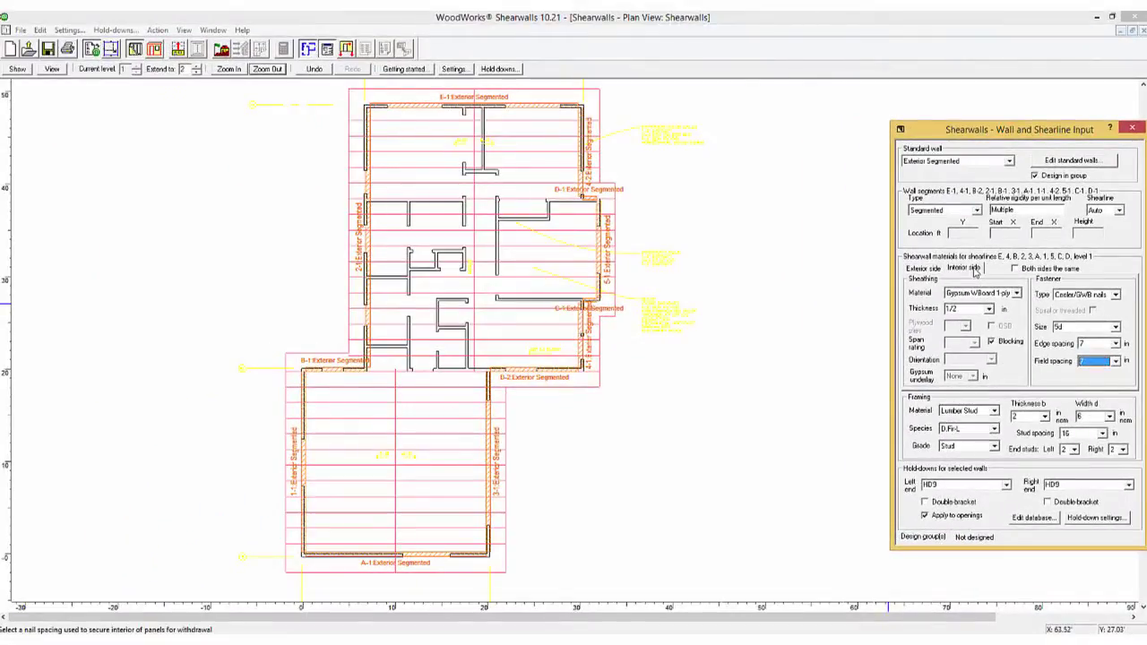
{"action": "key", "text": "Tab"}
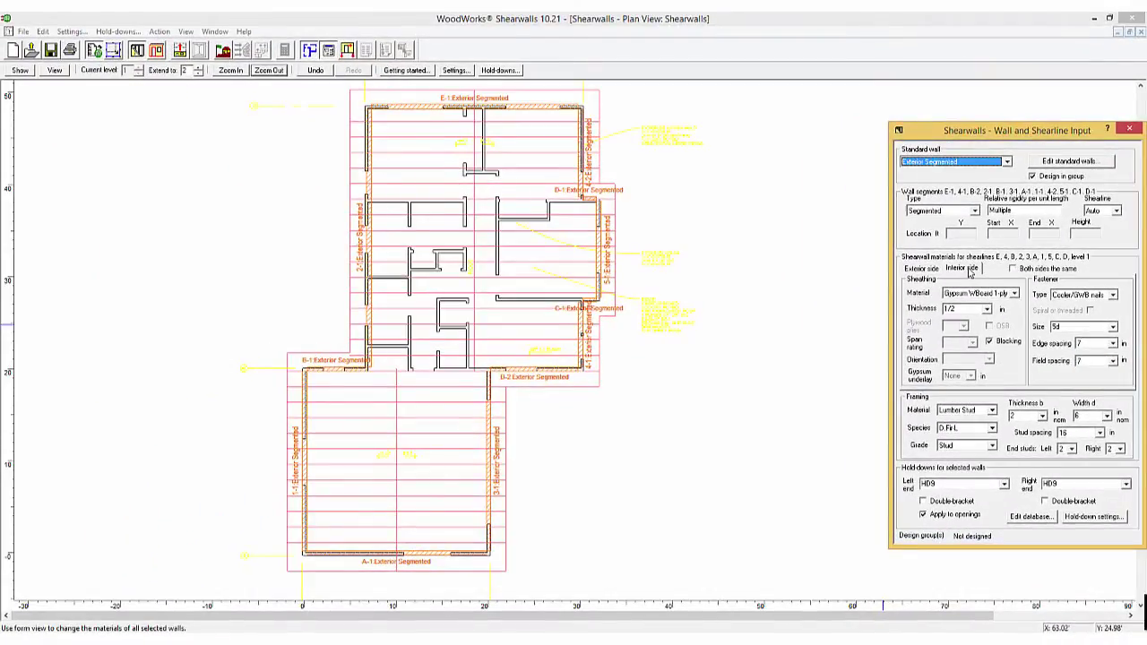
{"action": "key", "text": "Escape"}
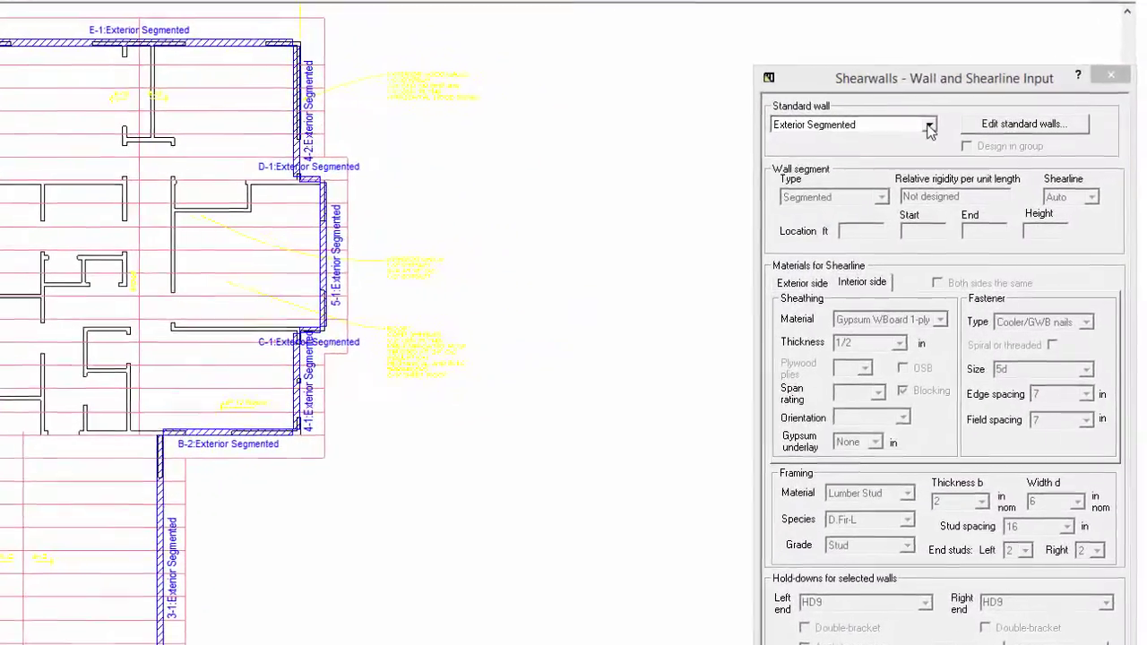
Draw an Interior Segmented wall at Y 20 ft from X 14 to 20 ft, and change it to Interior Non-Shear with matching materials.
{"action": "left_click", "coordinate": [929, 127]}
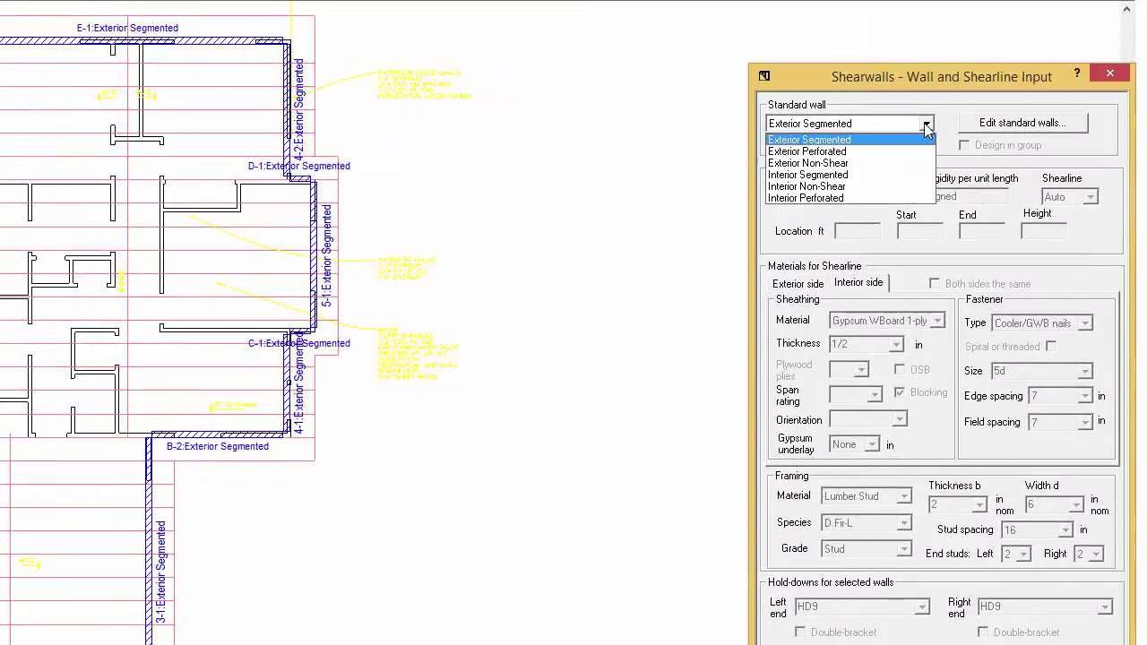
{"action": "left_click", "coordinate": [869, 175]}
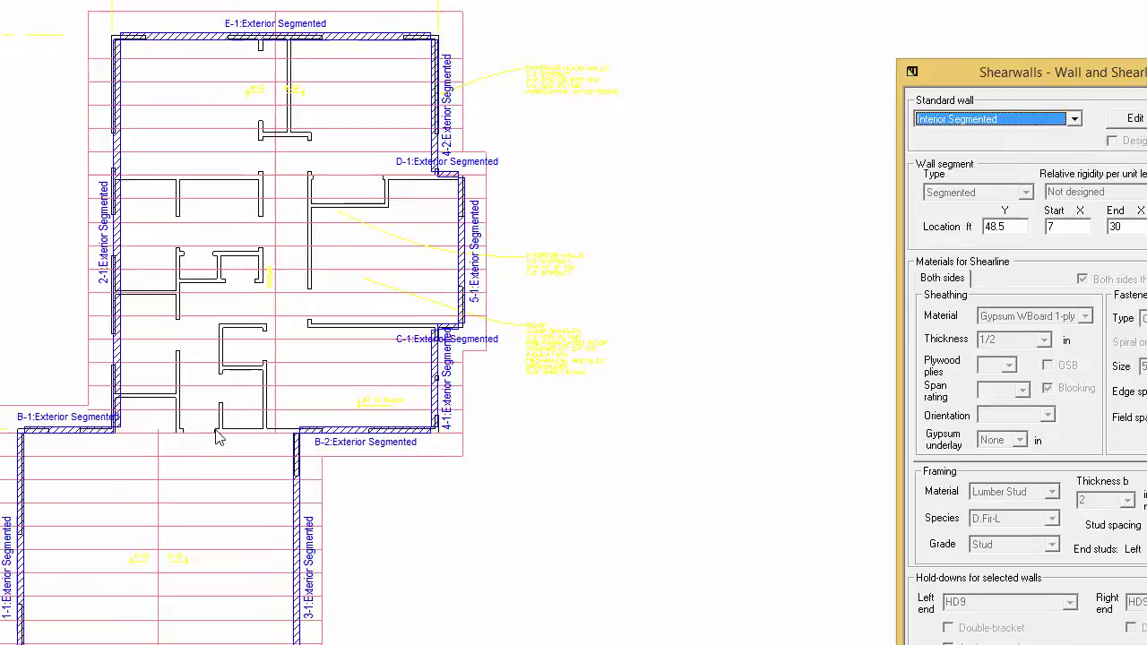
{"action": "left_click_drag", "start_coordinate": [218, 436], "coordinate": [344, 436]}
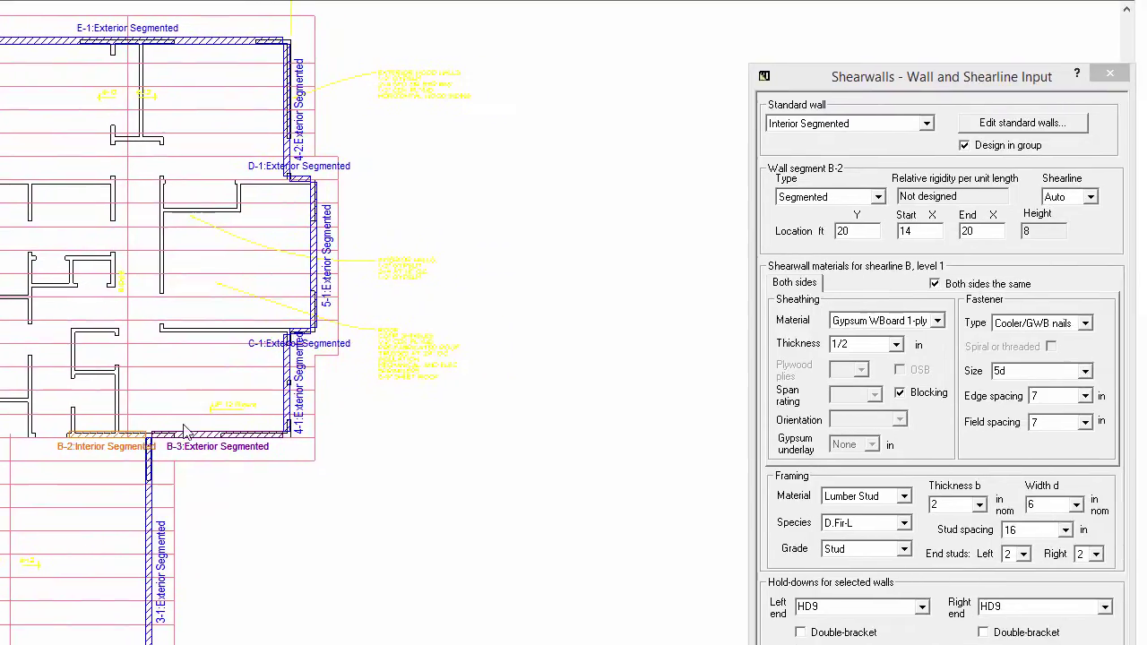
{"action": "left_click", "coordinate": [925, 125]}
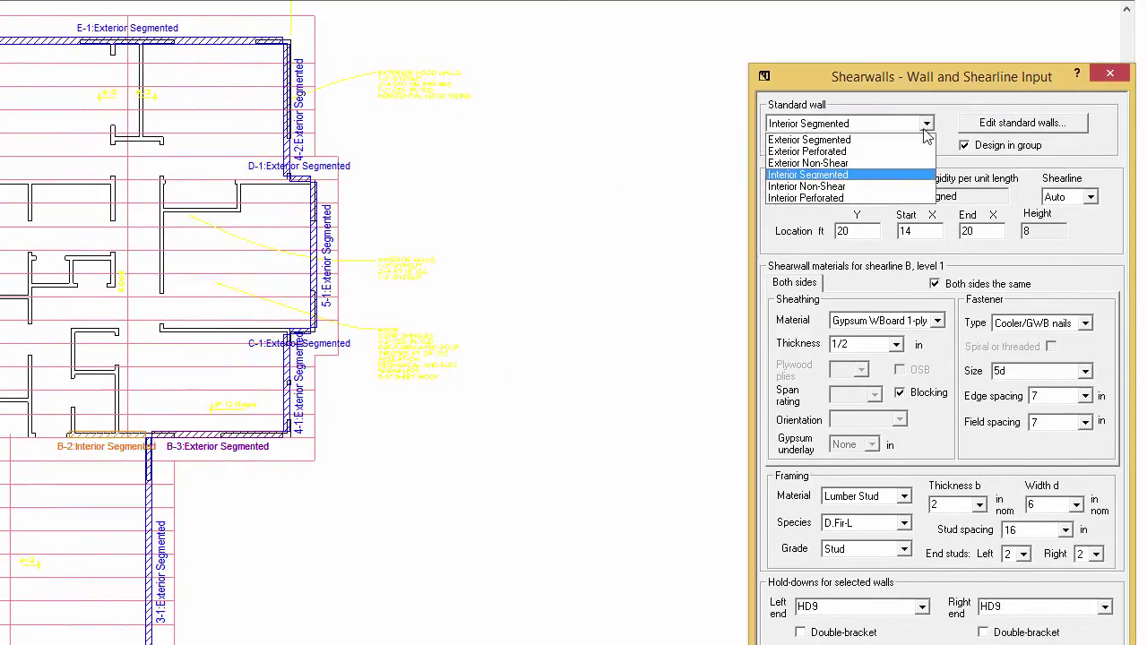
{"action": "left_click", "coordinate": [846, 186]}
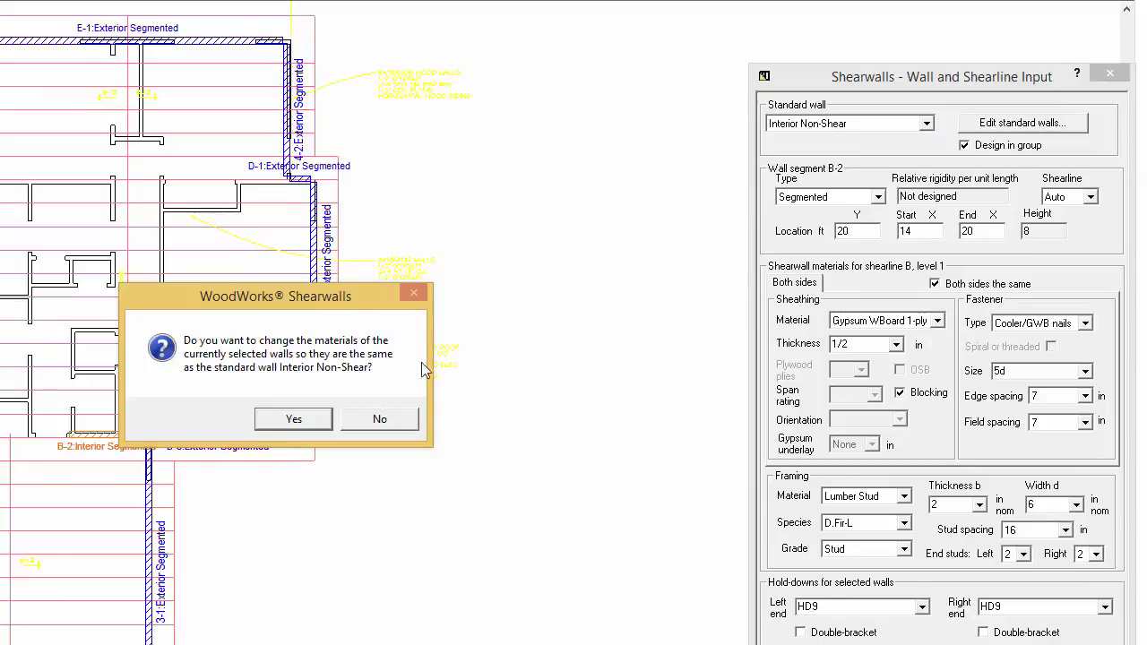
{"action": "left_click", "coordinate": [293, 418]}
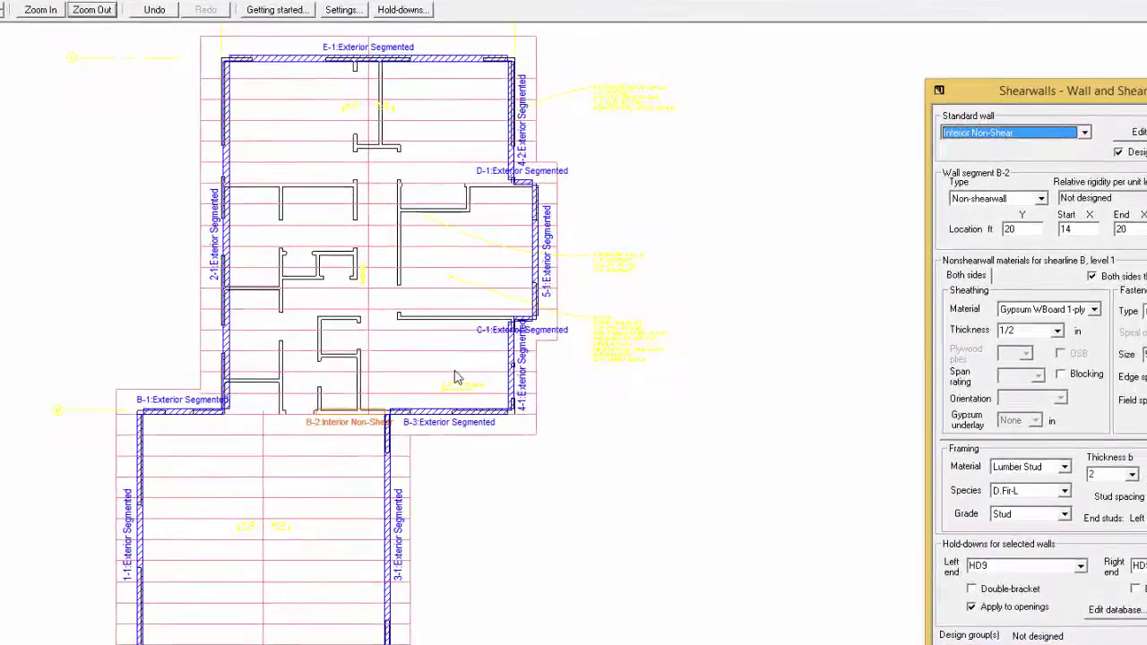
Draw two Interior Non-Shear walls: one at Y 27.5 ft from X 21 ft to the exterior wall, one down from wall E-1 along the plan partition.
{"action": "left_click_drag", "start_coordinate": [357, 328], "coordinate": [484, 330]}
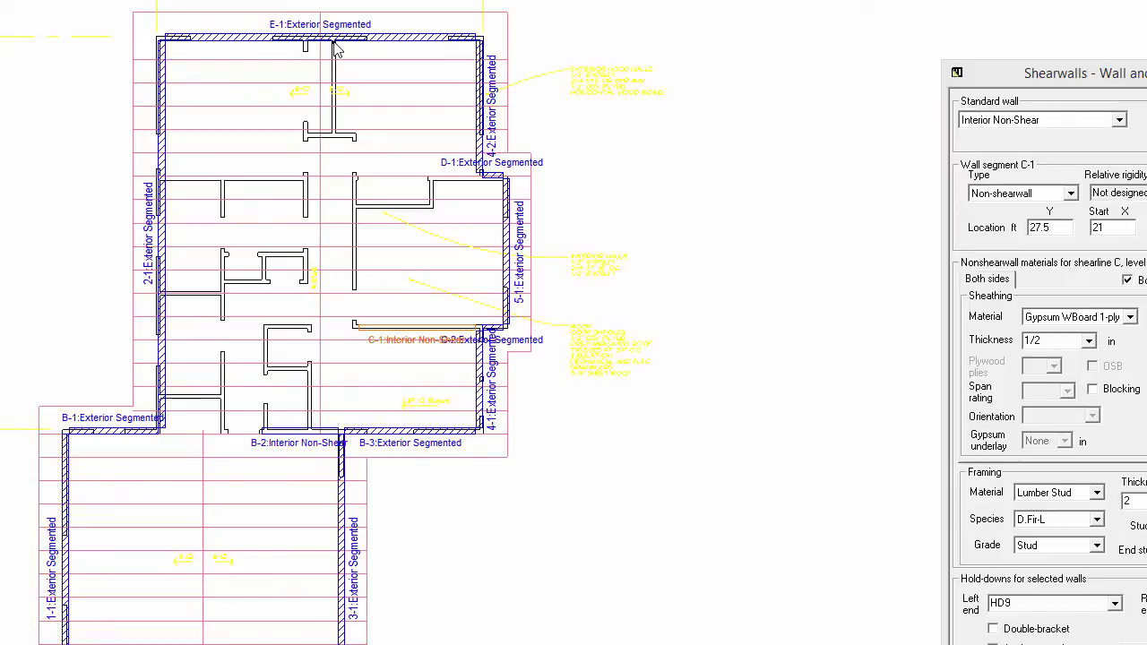
{"action": "left_click_drag", "start_coordinate": [334, 42], "coordinate": [335, 140]}
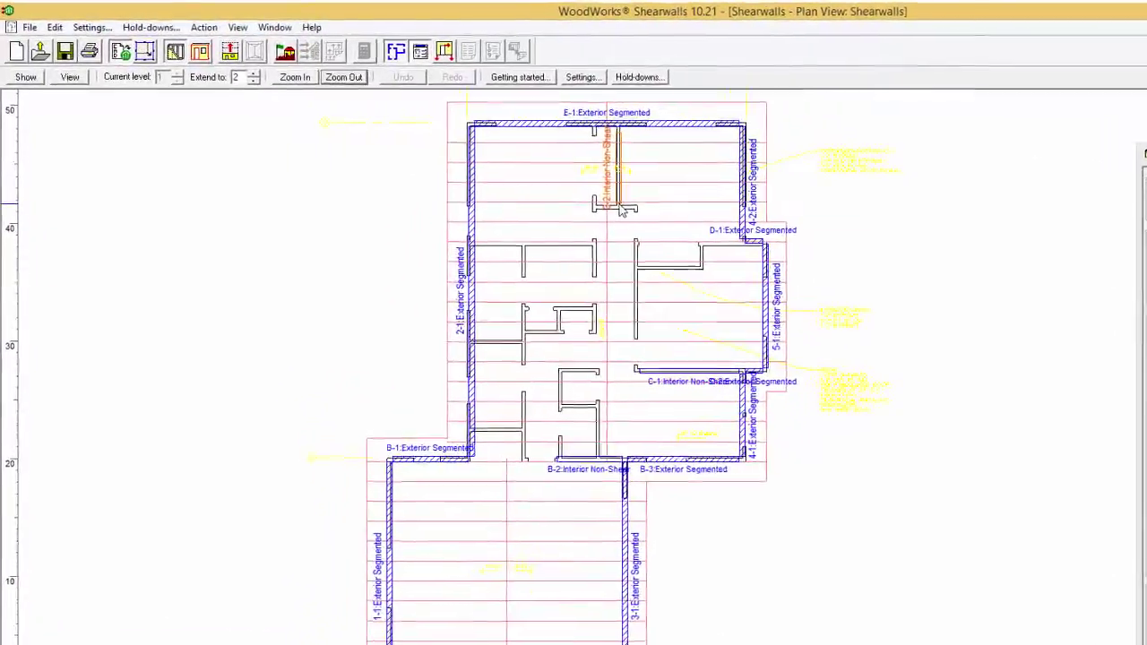
Add an opening to garage wall 3-1 with a 3 ft edge offset, 14 ft width, 6.75 ft height and 0 ft bottom offset.
{"action": "left_click", "coordinate": [201, 53]}
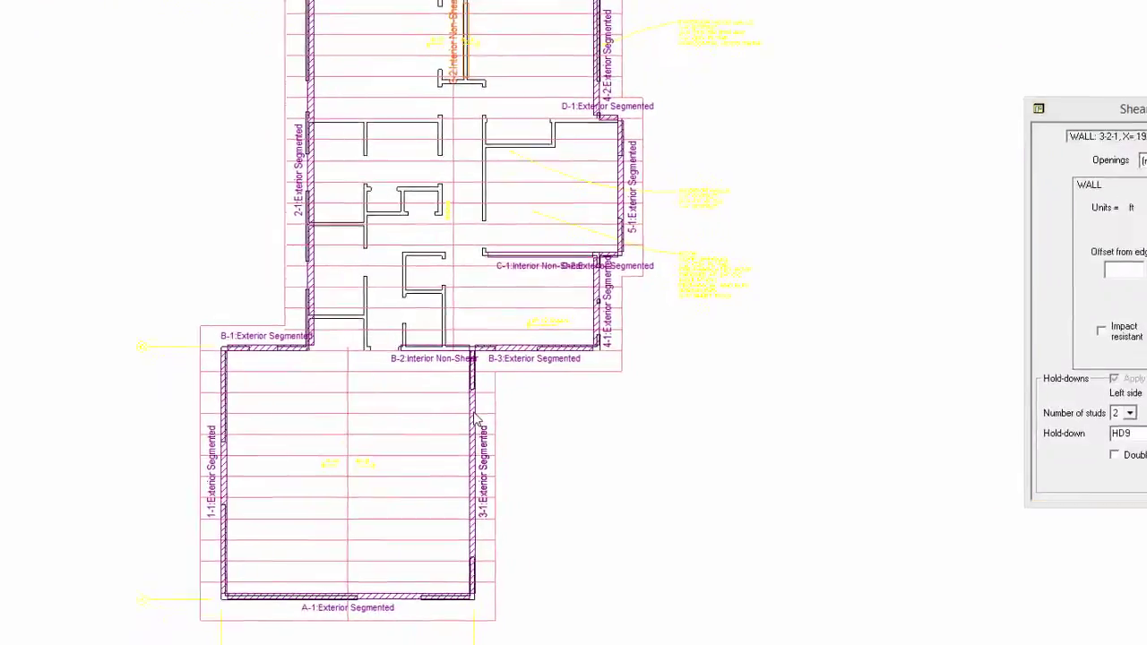
{"action": "mouse_move", "coordinate": [472, 391]}
{"action": "left_mouse_down"}
{"action": "mouse_move", "coordinate": [482, 502]}
{"action": "mouse_move", "coordinate": [458, 553]}
{"action": "left_mouse_up"}
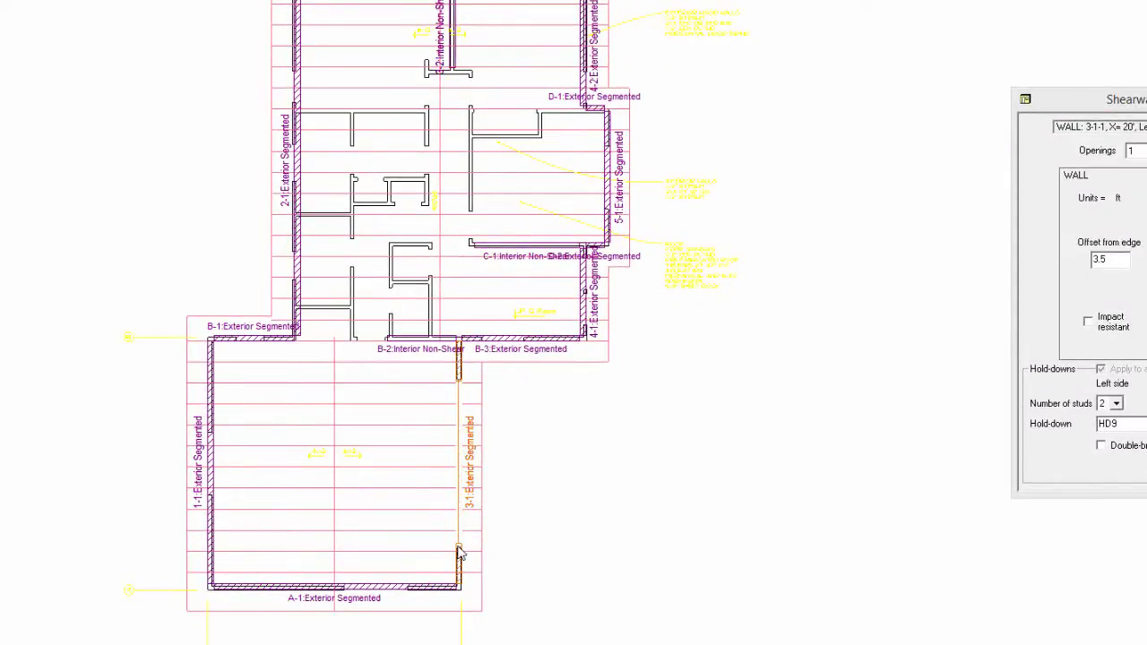
{"action": "left_click_drag", "start_coordinate": [943, 262], "coordinate": [887, 257]}
{"action": "type", "text": "3"}
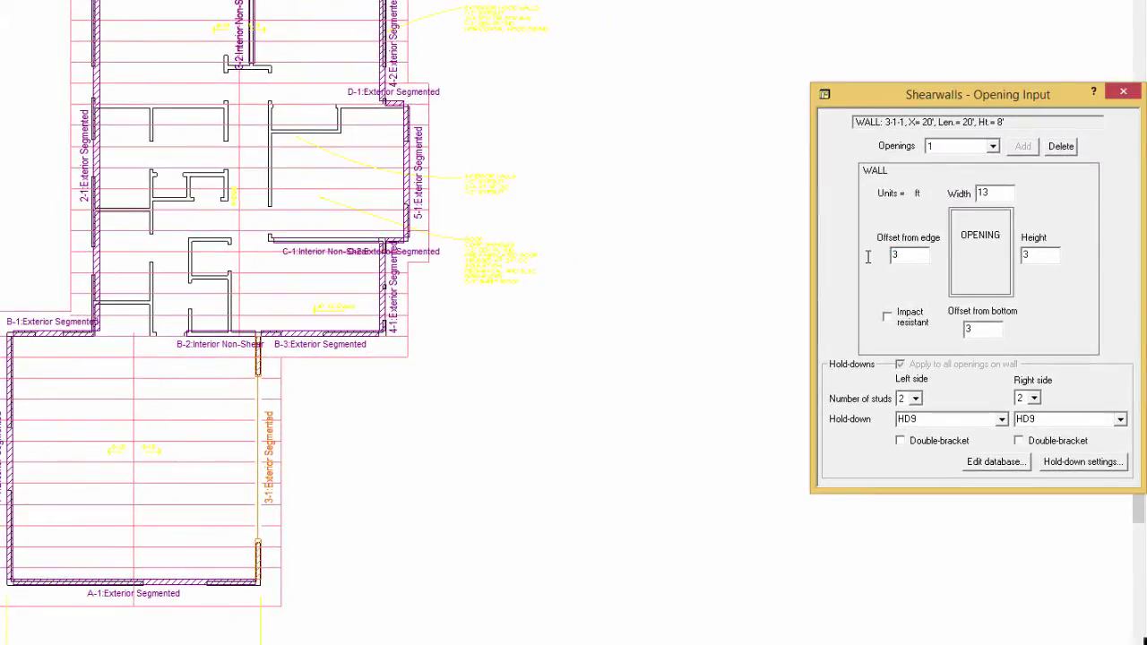
{"action": "left_click_drag", "start_coordinate": [1002, 196], "coordinate": [975, 195]}
{"action": "type", "text": "14"}
{"action": "left_click_drag", "start_coordinate": [1001, 331], "coordinate": [950, 332]}
{"action": "left_click_drag", "start_coordinate": [1054, 258], "coordinate": [1018, 260]}
{"action": "type", "text": "6.75"}
{"action": "left_click", "coordinate": [977, 329]}
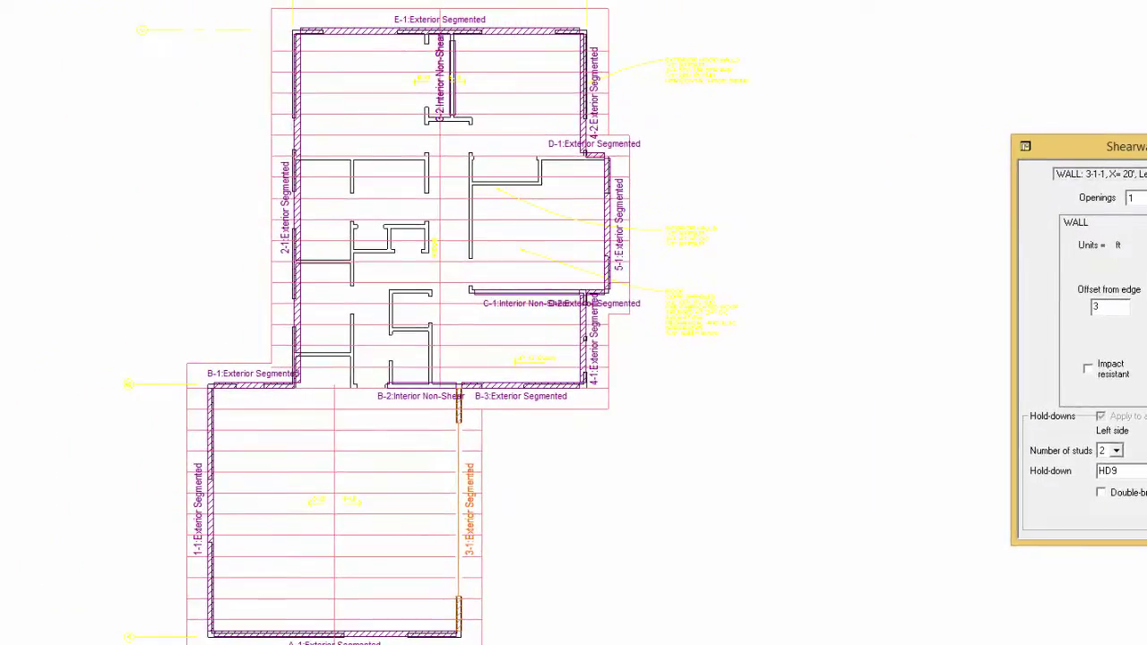
Draw two openings in wall E-1 and set opening 2 to 15.5 ft edge offset, 6 ft width, 3 ft height and 3 ft bottom offset.
{"action": "left_click", "coordinate": [324, 34]}
{"action": "left_click_drag", "start_coordinate": [324, 34], "coordinate": [558, 37]}
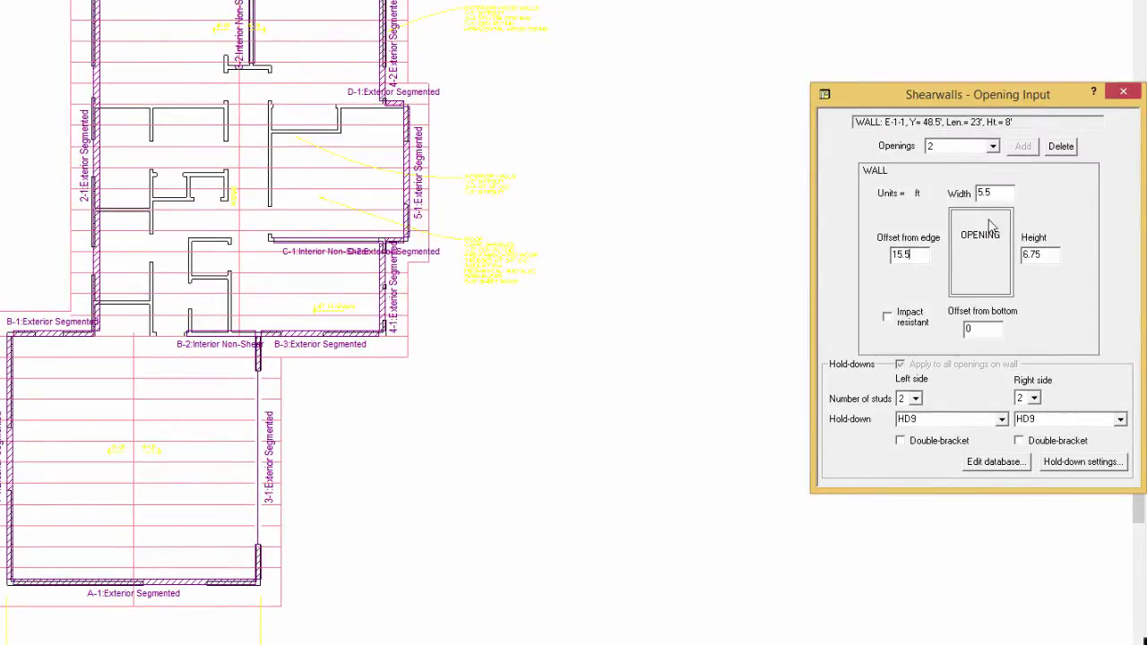
{"action": "double_click", "coordinate": [1006, 195]}
{"action": "type", "text": "6"}
{"action": "double_click", "coordinate": [1046, 254]}
{"action": "type", "text": "3"}
{"action": "double_click", "coordinate": [979, 329]}
{"action": "type", "text": "3"}
Set opening 1 of wall E-1 to a 2.5 ft edge offset, 3 ft height and 3 ft bottom offset.
{"action": "left_click", "coordinate": [993, 149]}
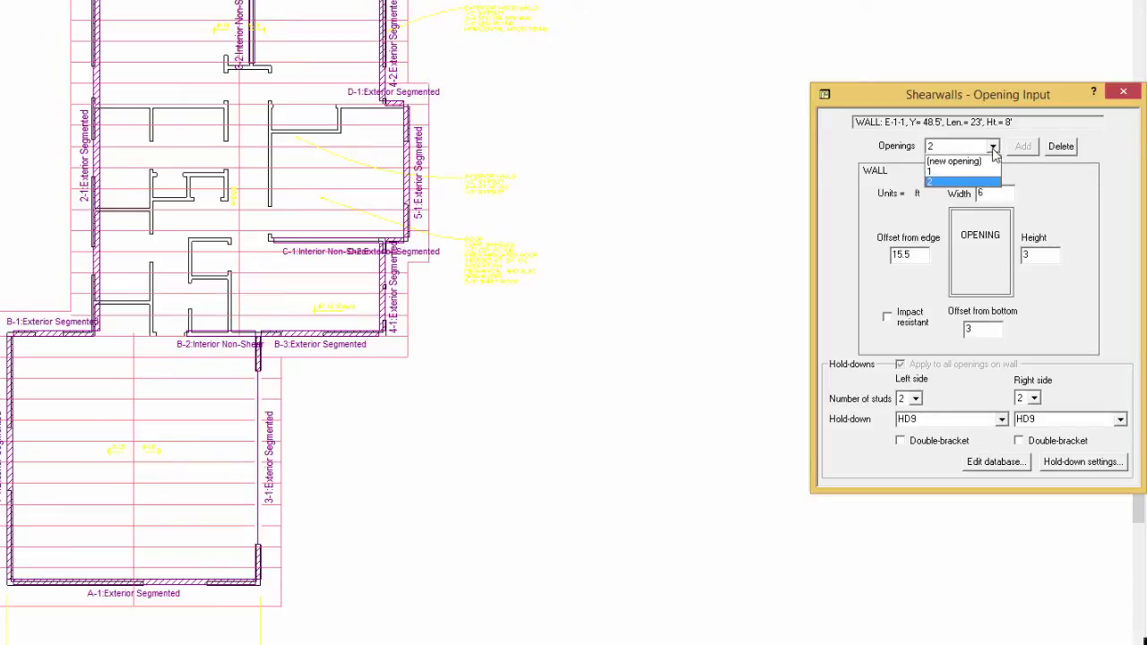
{"action": "left_click", "coordinate": [941, 171]}
{"action": "left_click", "coordinate": [911, 256]}
{"action": "left_click_drag", "start_coordinate": [910, 256], "coordinate": [884, 258]}
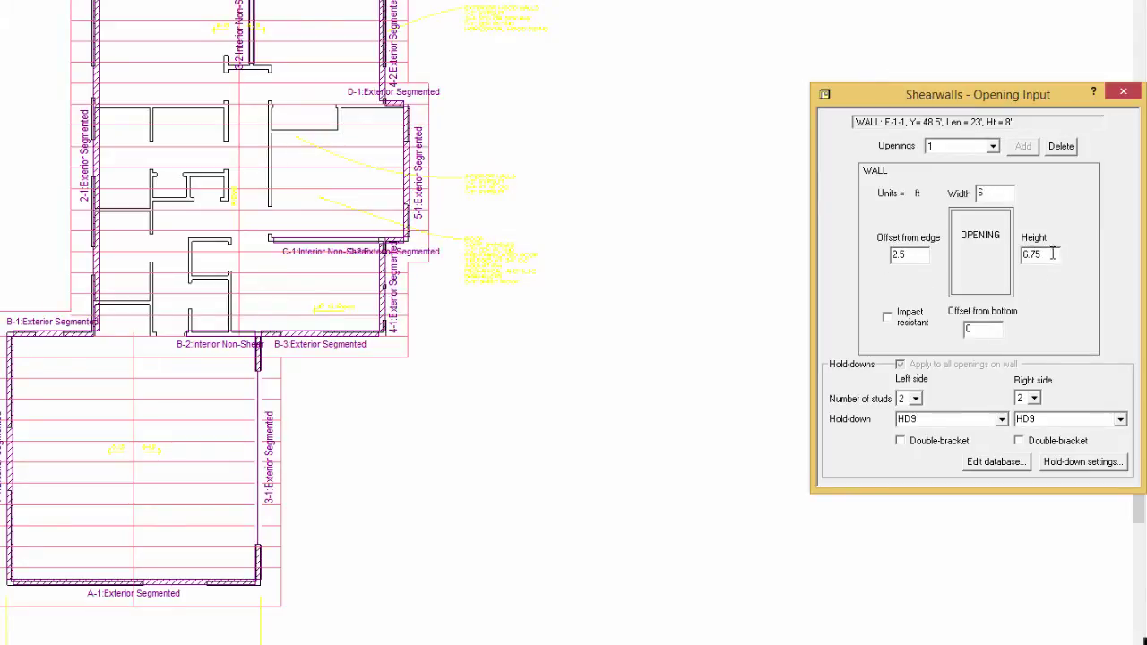
{"action": "key", "text": "Tab"}
{"action": "type", "text": "3"}
{"action": "key", "text": "Tab"}
{"action": "type", "text": "3"}
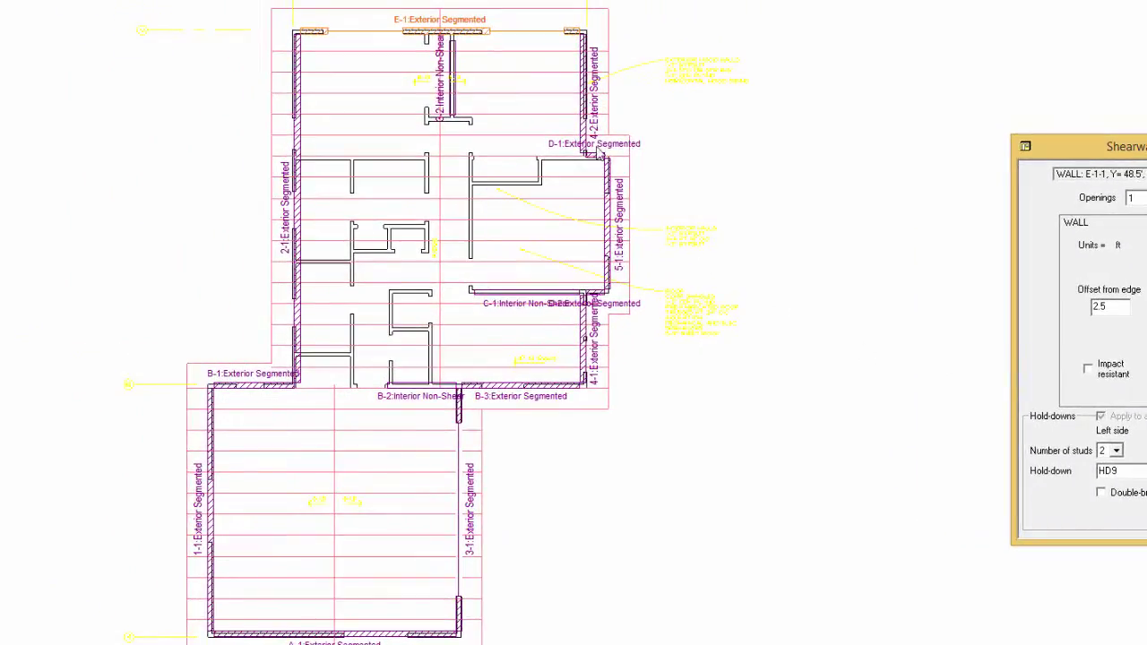
Add an opening to wall 4-2 with a 1 ft edge offset, 2 ft width, 3 ft height and 3 ft bottom offset.
{"action": "left_click", "coordinate": [556, 123]}
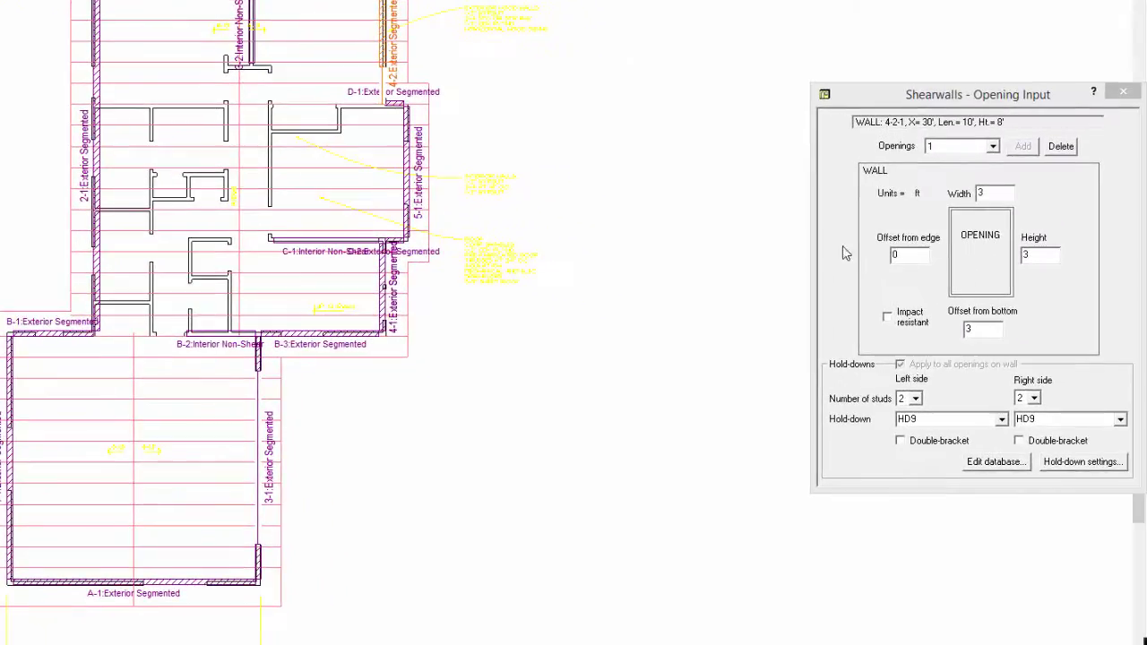
{"action": "double_click", "coordinate": [907, 256]}
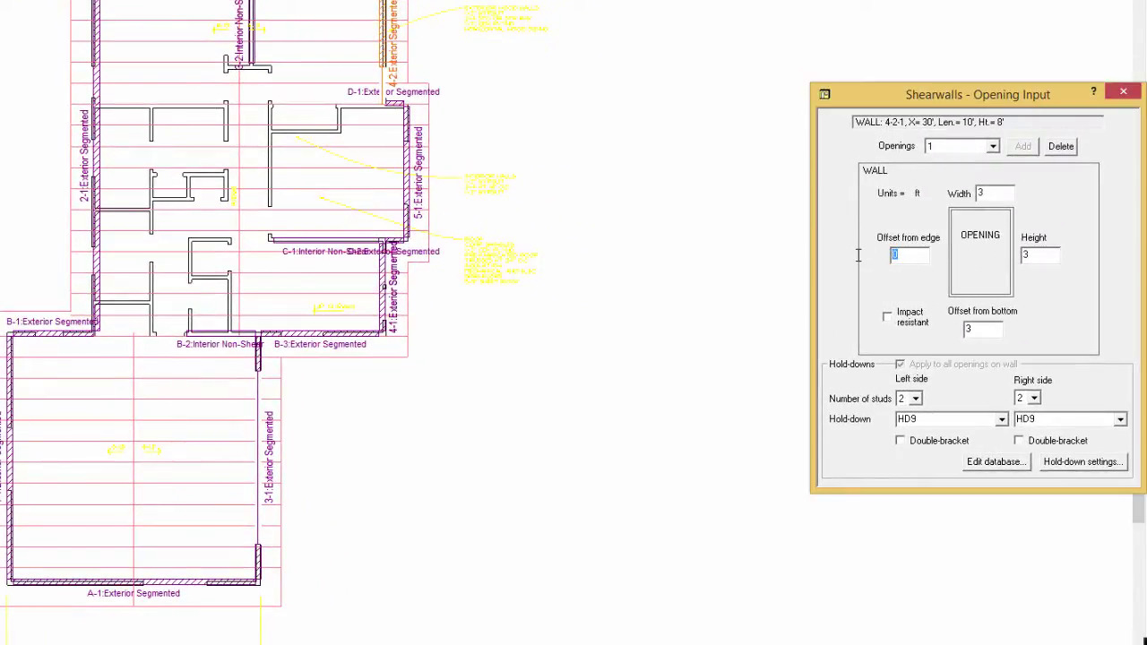
{"action": "type", "text": "1"}
{"action": "double_click", "coordinate": [977, 195]}
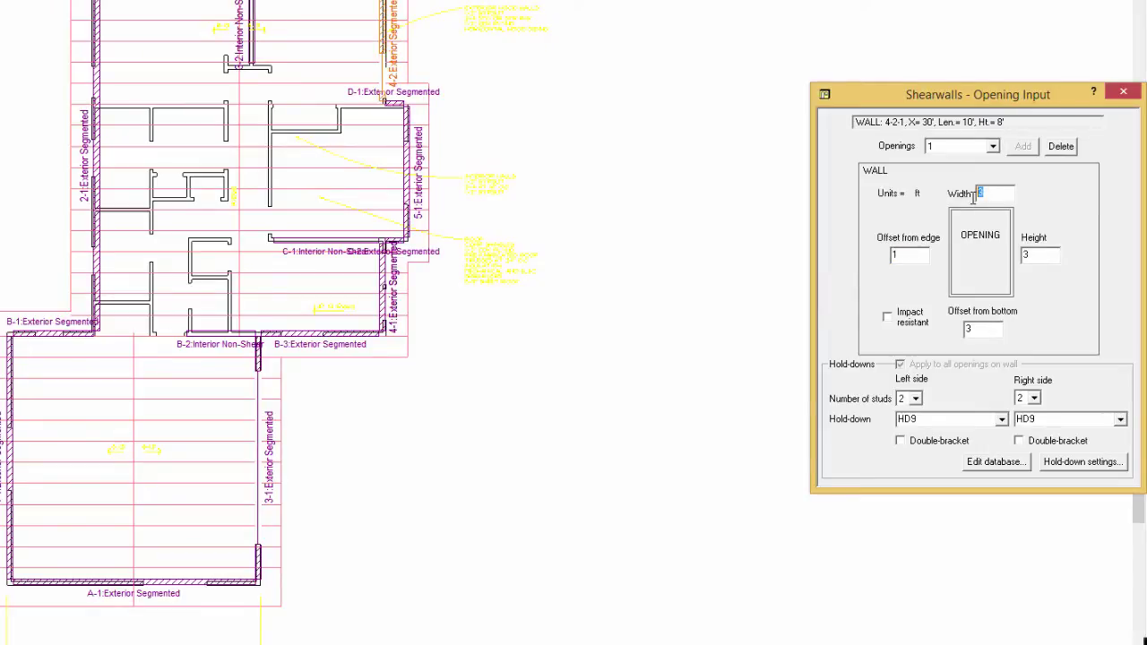
{"action": "type", "text": "2"}
Add an opening to wall 2-1 with a 5 ft edge offset, 3 ft width, 3 ft height and 3 ft bottom offset.
{"action": "left_click", "coordinate": [101, 79]}
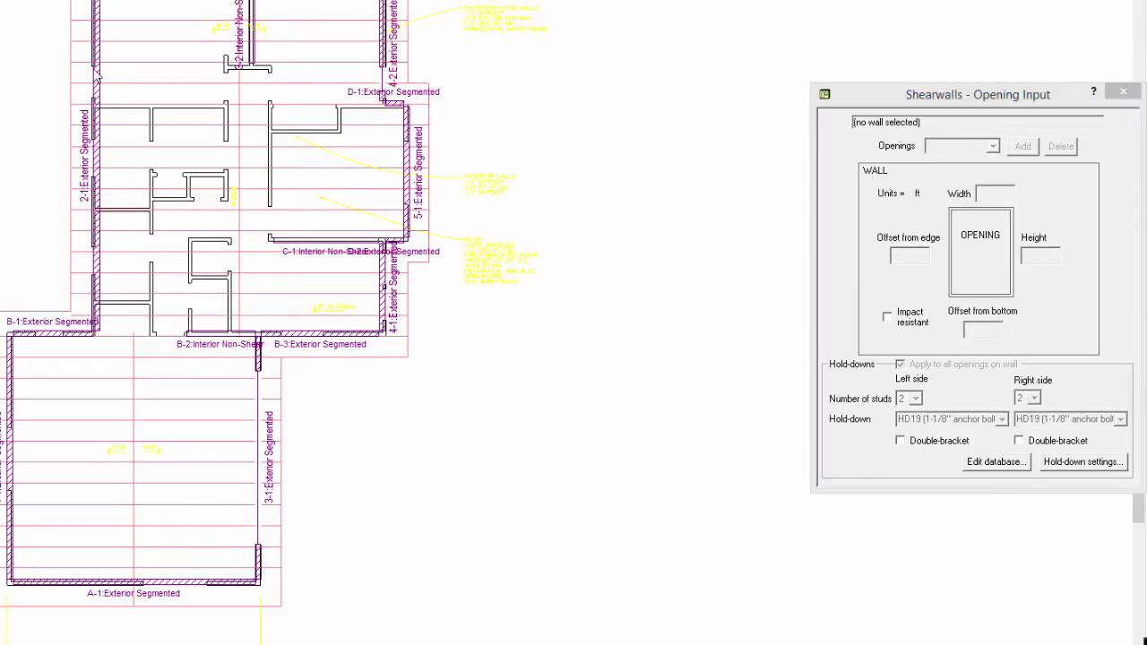
{"action": "left_click", "coordinate": [97, 90]}
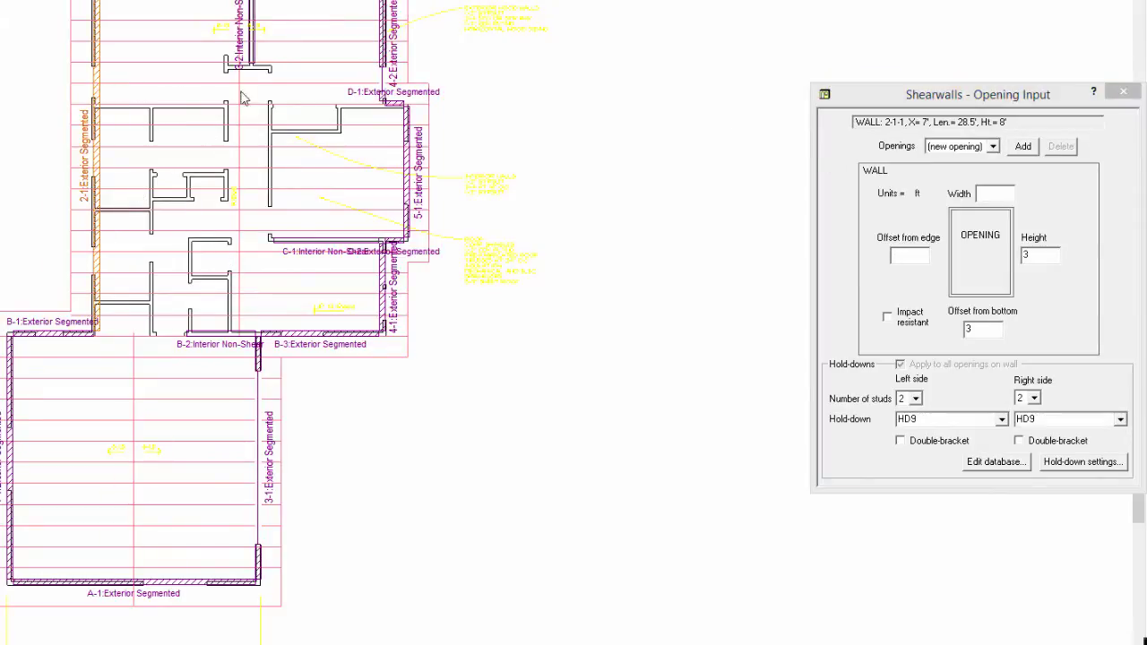
{"action": "left_click", "coordinate": [993, 146]}
{"action": "left_click", "coordinate": [959, 160]}
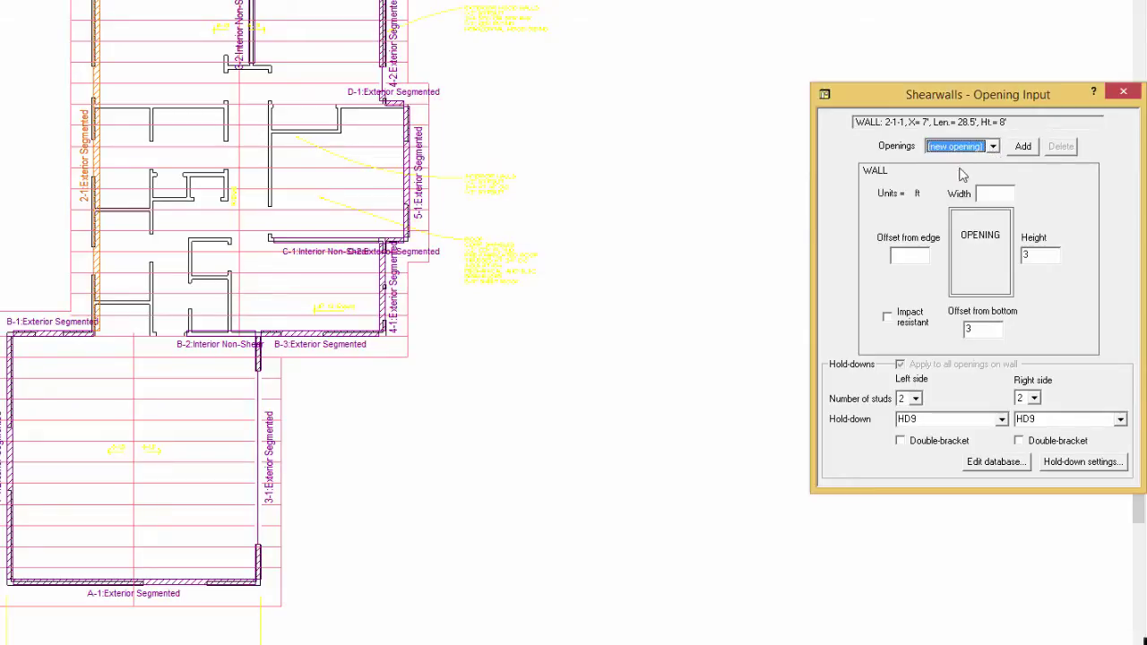
{"action": "left_click", "coordinate": [906, 254]}
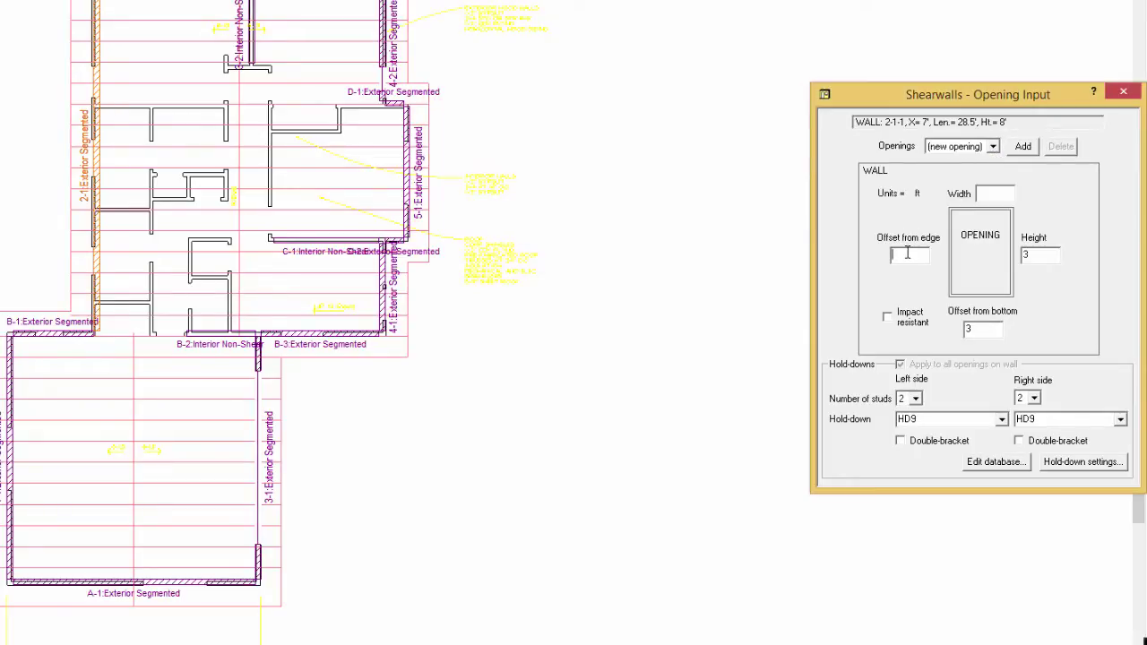
{"action": "type", "text": "5"}
{"action": "left_click", "coordinate": [1022, 146]}
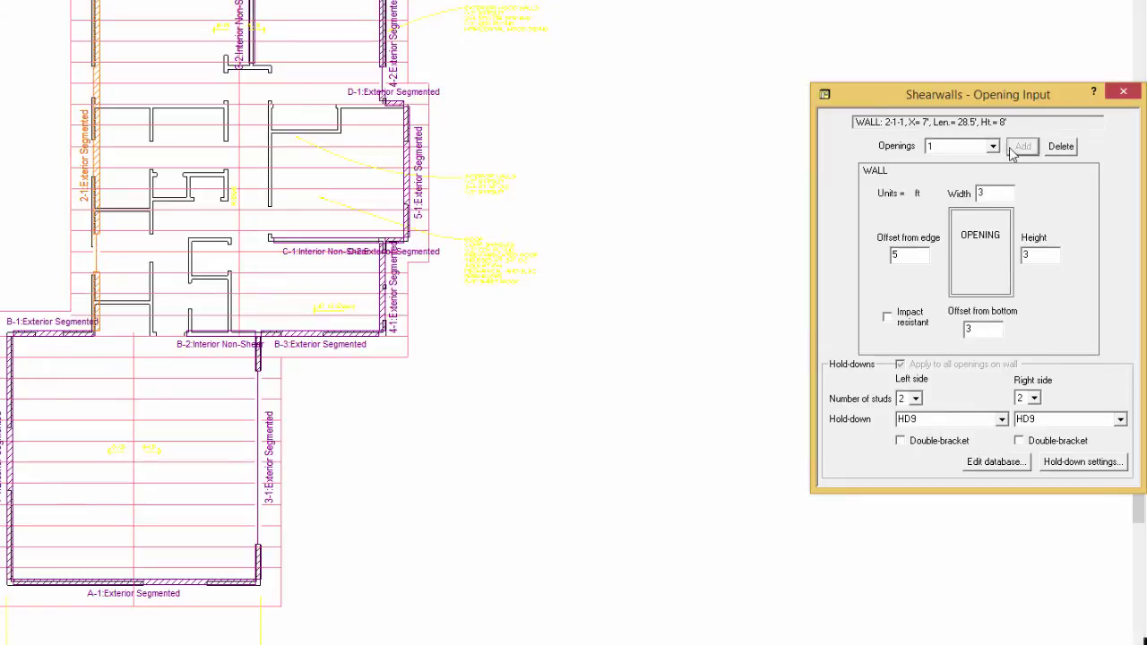
Add a second opening to wall 2-1 with an 18.5 ft edge offset, 3 ft width, 6.75 ft height and 0 ft bottom offset.
{"action": "left_click", "coordinate": [963, 147]}
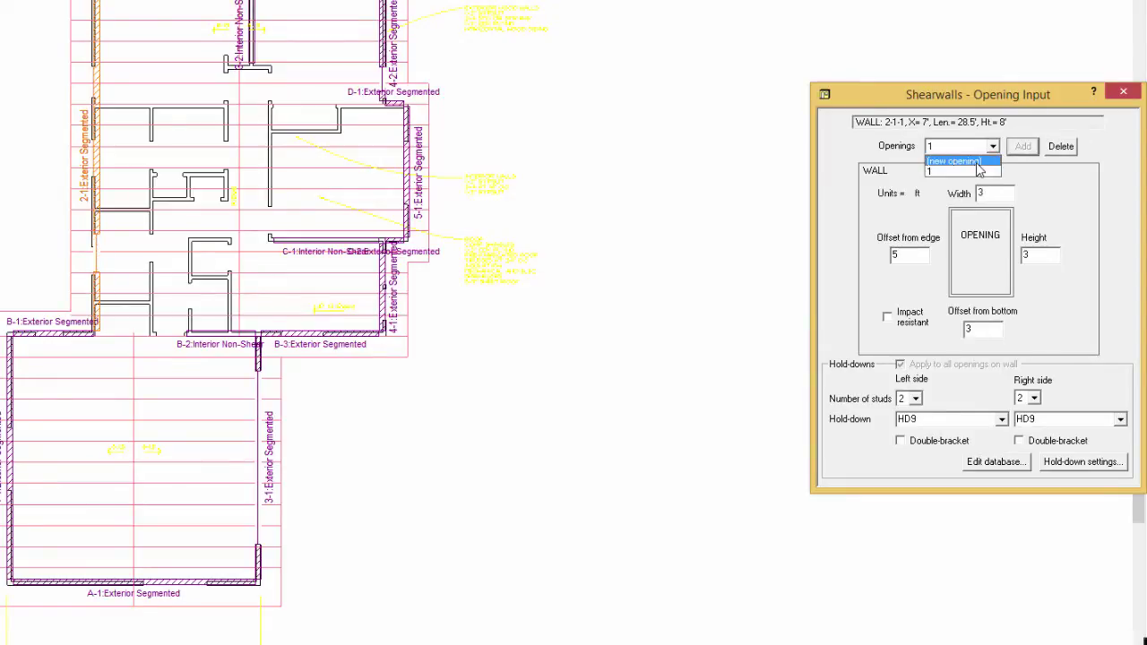
{"action": "left_click", "coordinate": [975, 162]}
{"action": "left_click_drag", "start_coordinate": [905, 256], "coordinate": [872, 259]}
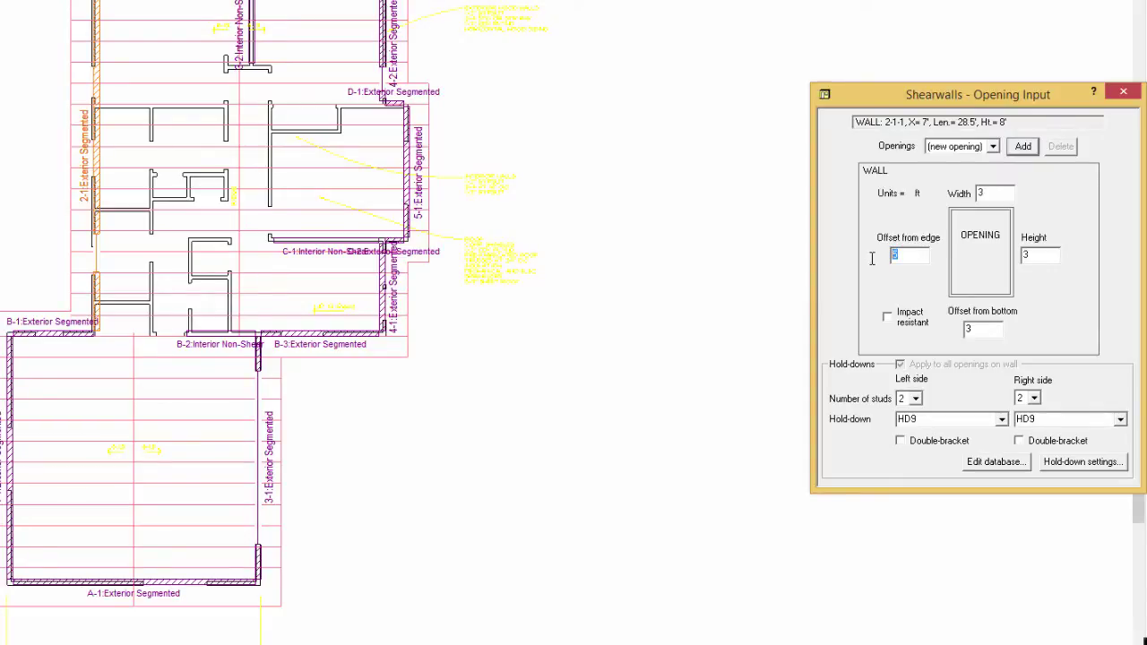
{"action": "type", "text": "18.5"}
{"action": "left_click_drag", "start_coordinate": [983, 329], "coordinate": [952, 332]}
{"action": "type", "text": "0"}
{"action": "left_click_drag", "start_coordinate": [1052, 257], "coordinate": [976, 257]}
{"action": "type", "text": "6.75"}
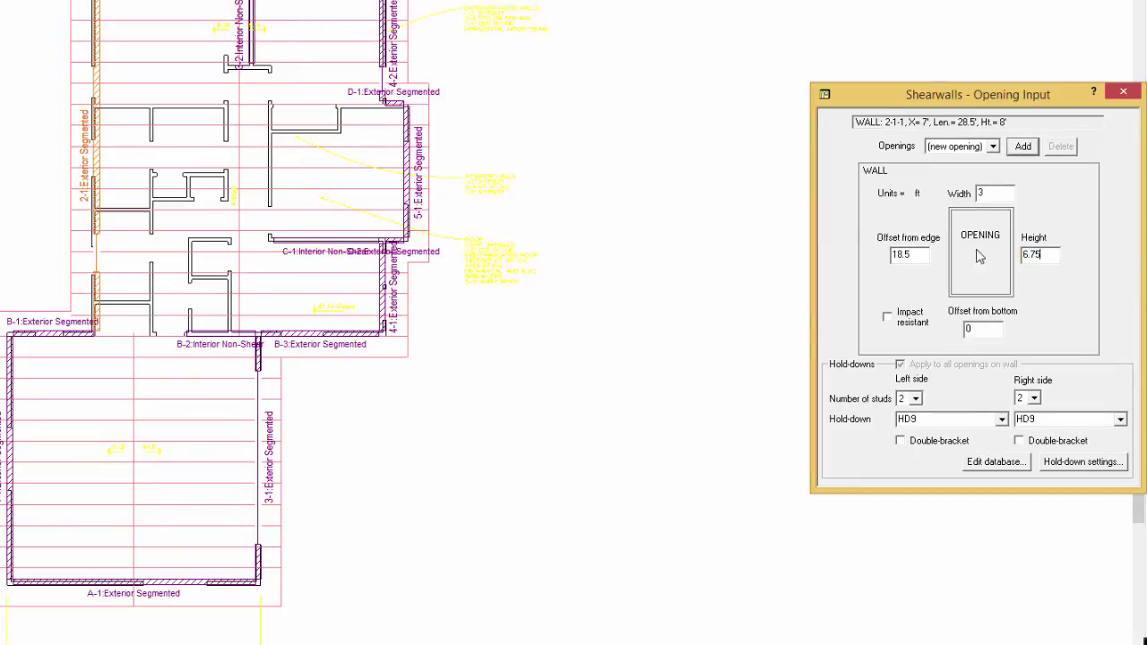
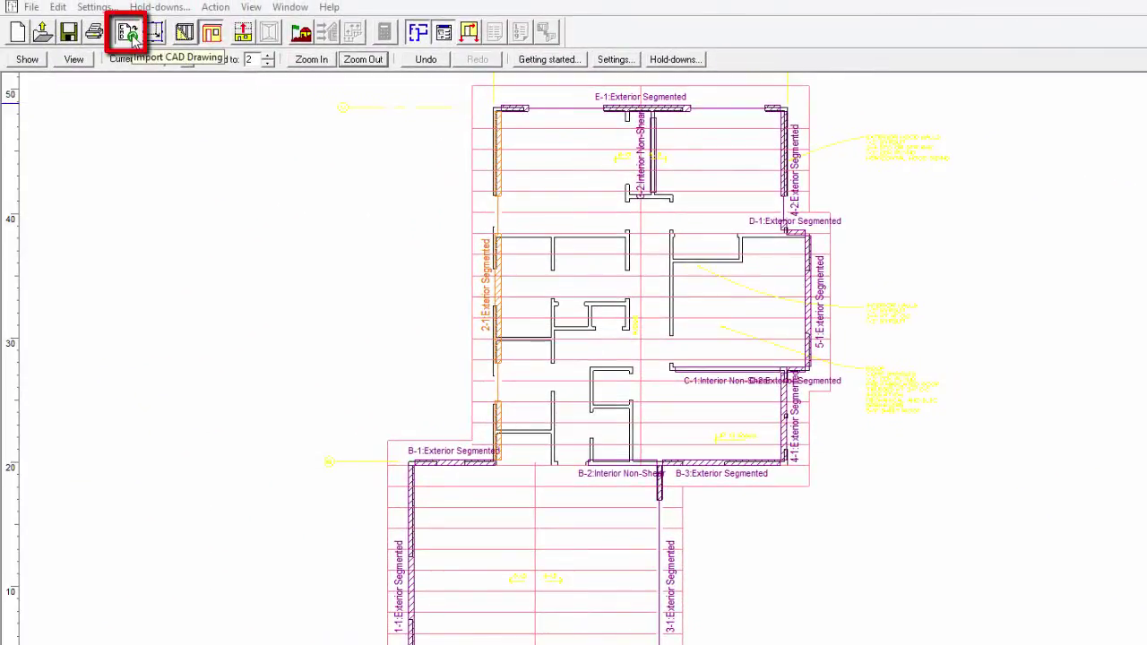
Hide the imported CAD drawing and extend the level 1 walls up to level 2.
{"action": "left_click", "coordinate": [131, 41]}
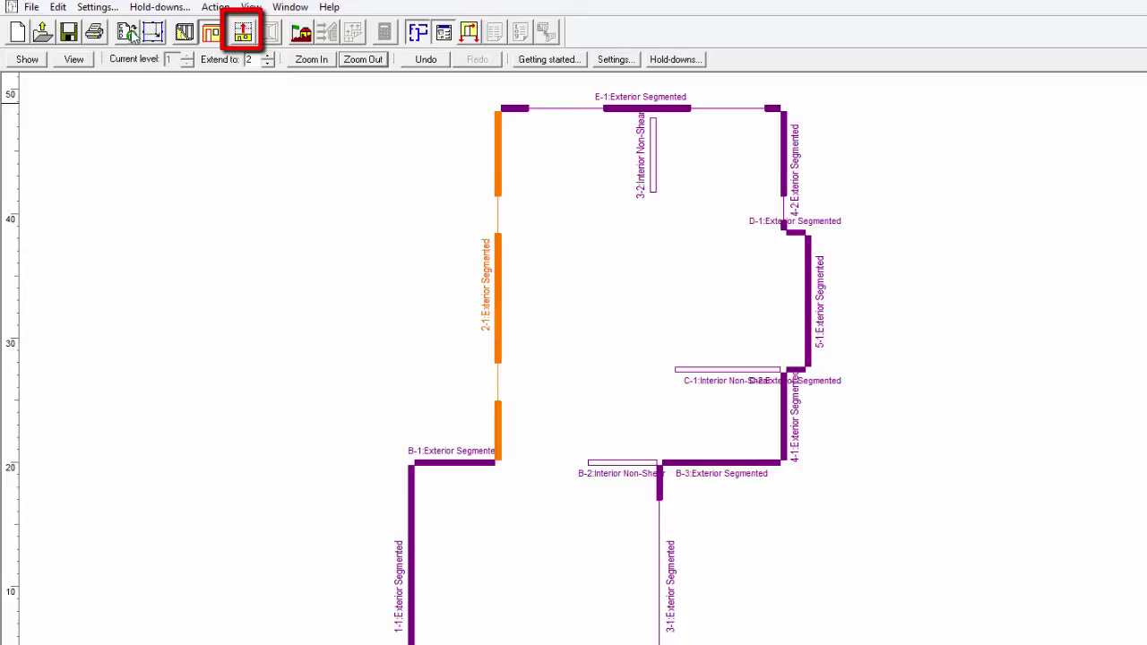
{"action": "left_click", "coordinate": [251, 35]}
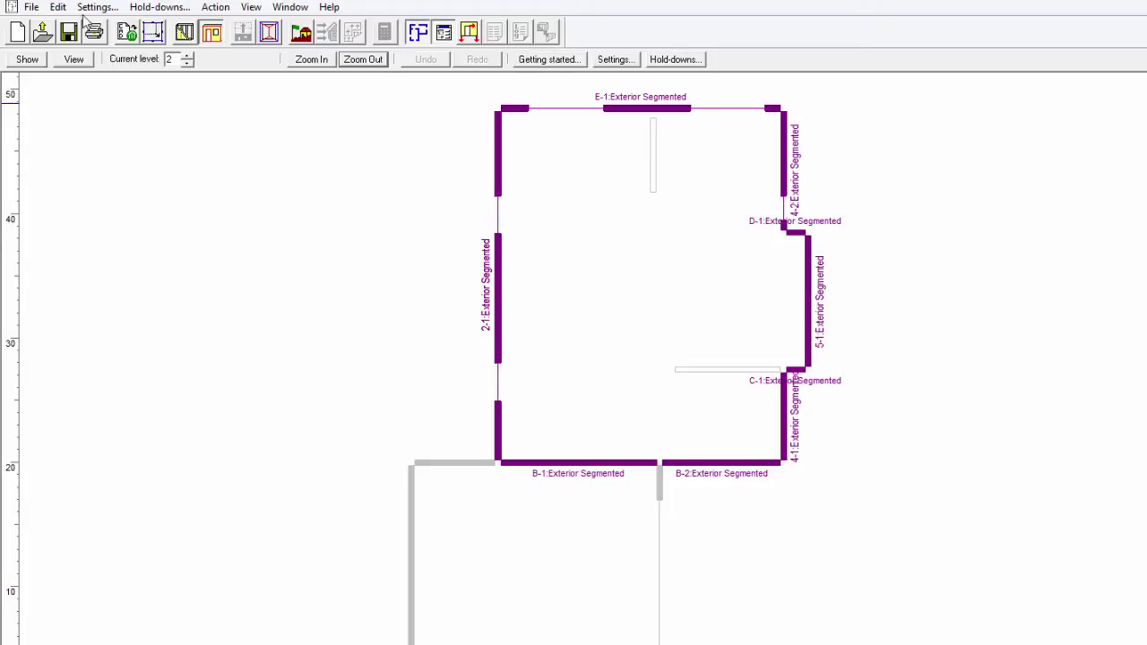
Show the elevation of exterior wall E-1's shearline across levels 1 to 2.
{"action": "left_click", "coordinate": [635, 109]}
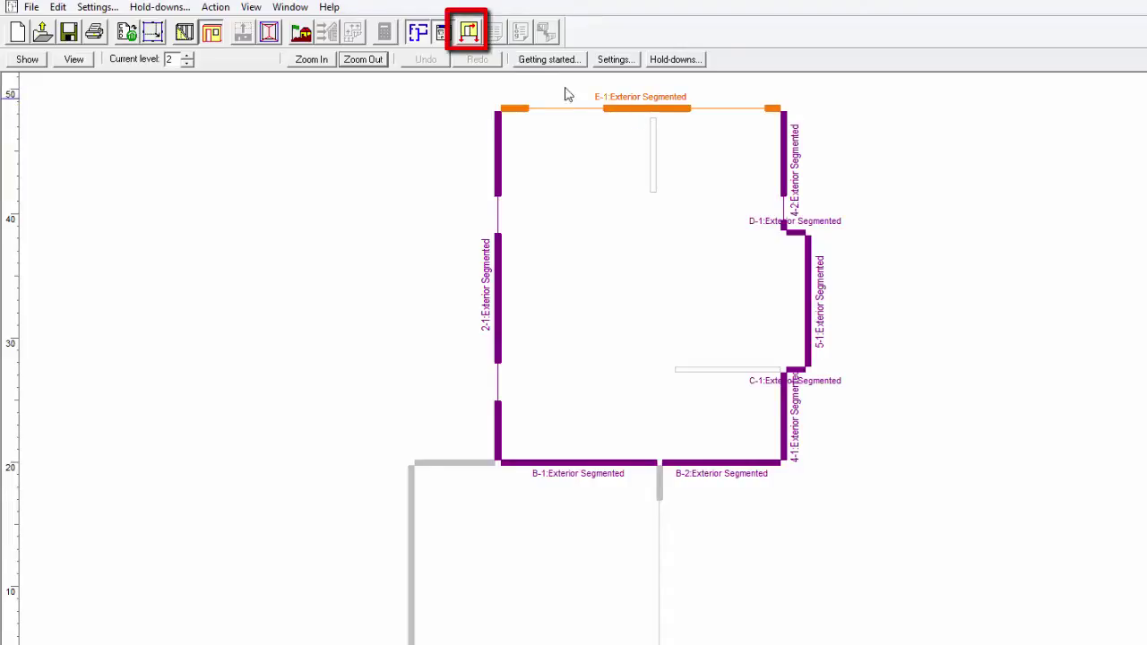
{"action": "left_click", "coordinate": [470, 34]}
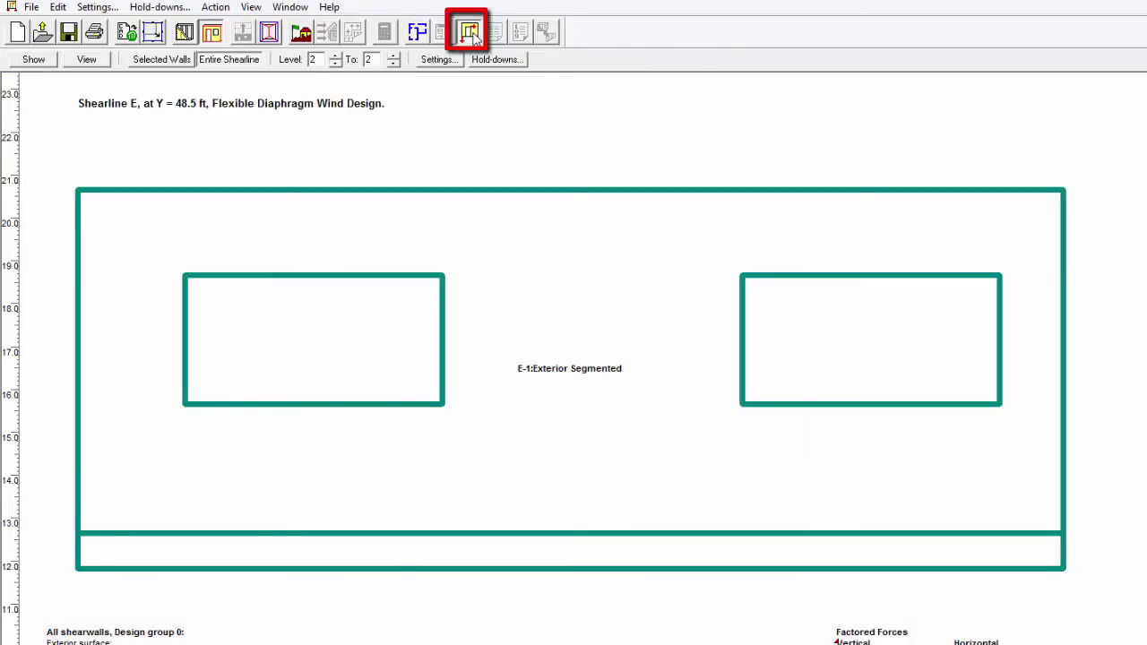
{"action": "left_click", "coordinate": [335, 62]}
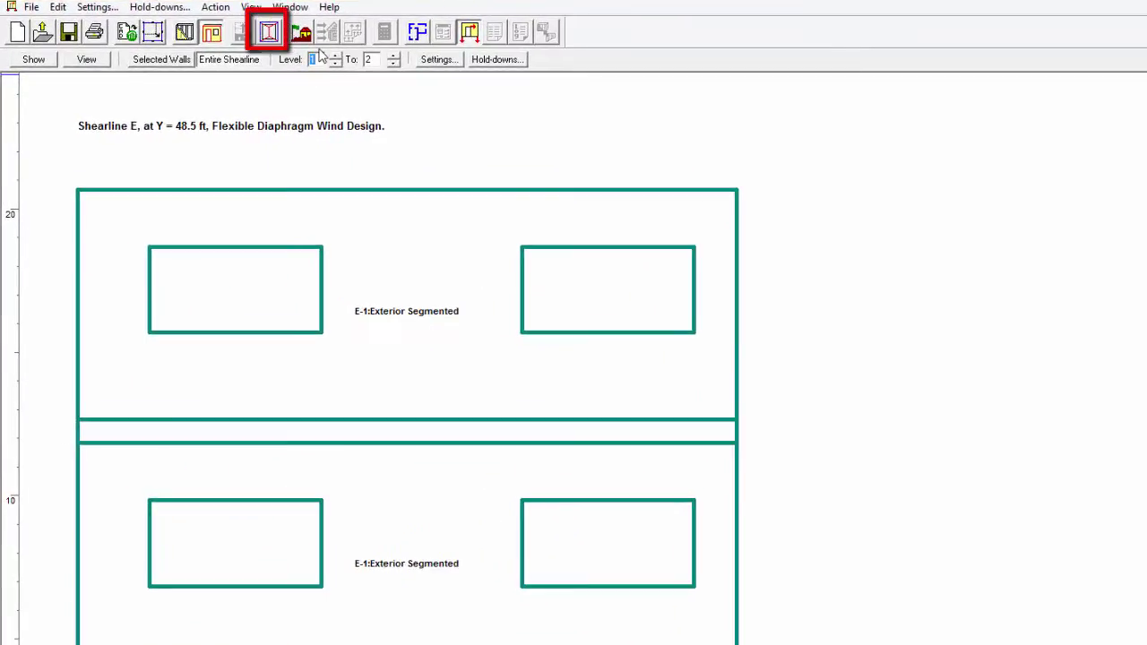
Generate the roof blocks and set the Main roof's north, south, east and west overhangs to 2 ft.
{"action": "left_click", "coordinate": [269, 36]}
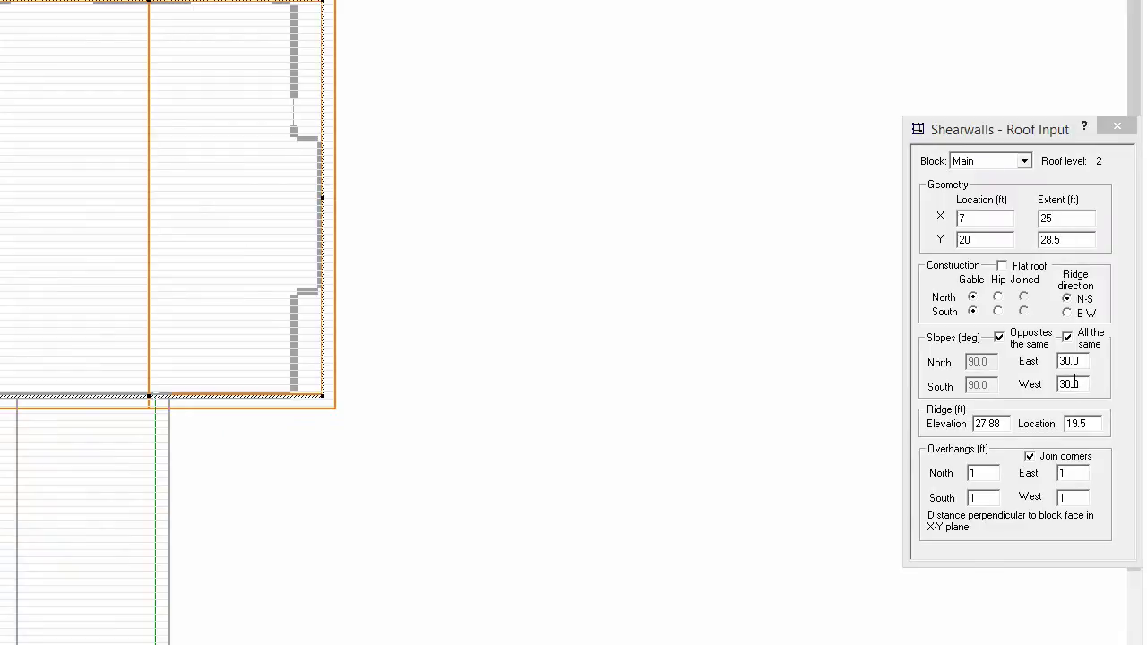
{"action": "left_click_drag", "start_coordinate": [990, 473], "coordinate": [900, 501]}
{"action": "type", "text": "22"}
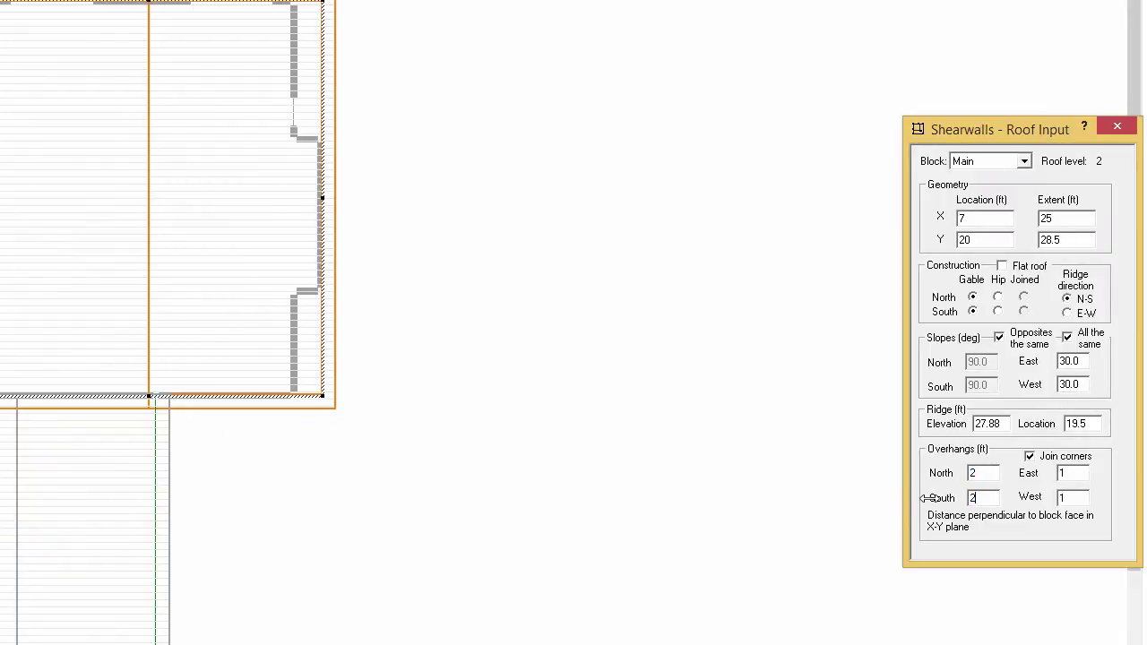
{"action": "left_click_drag", "start_coordinate": [1082, 472], "coordinate": [1022, 472]}
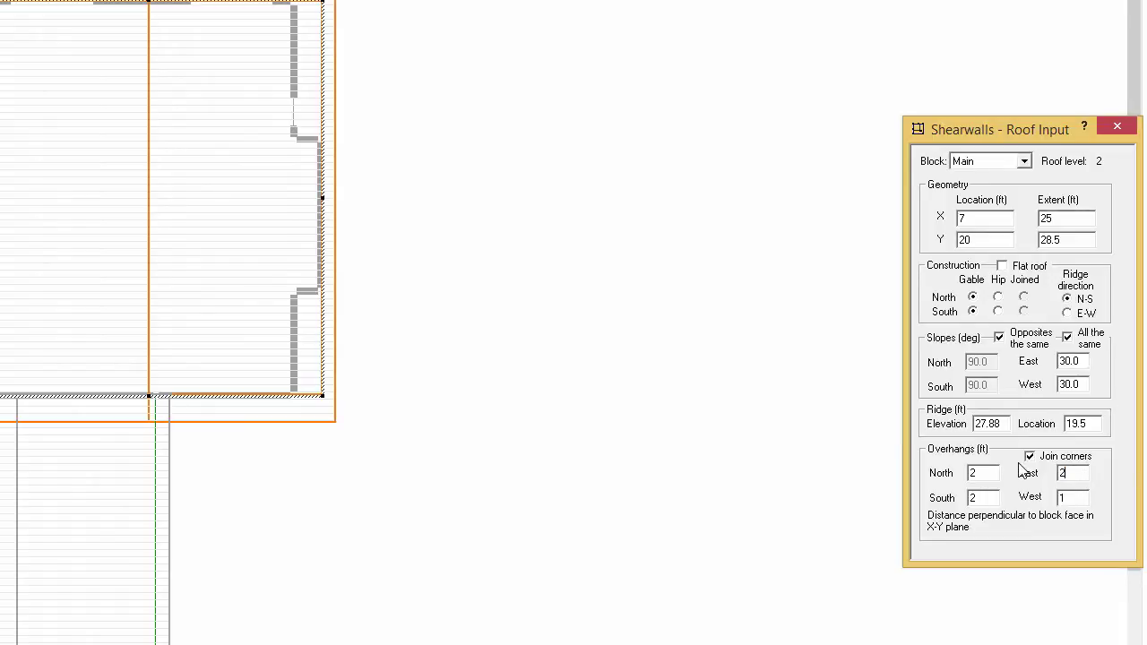
{"action": "left_click_drag", "start_coordinate": [1088, 498], "coordinate": [1055, 498]}
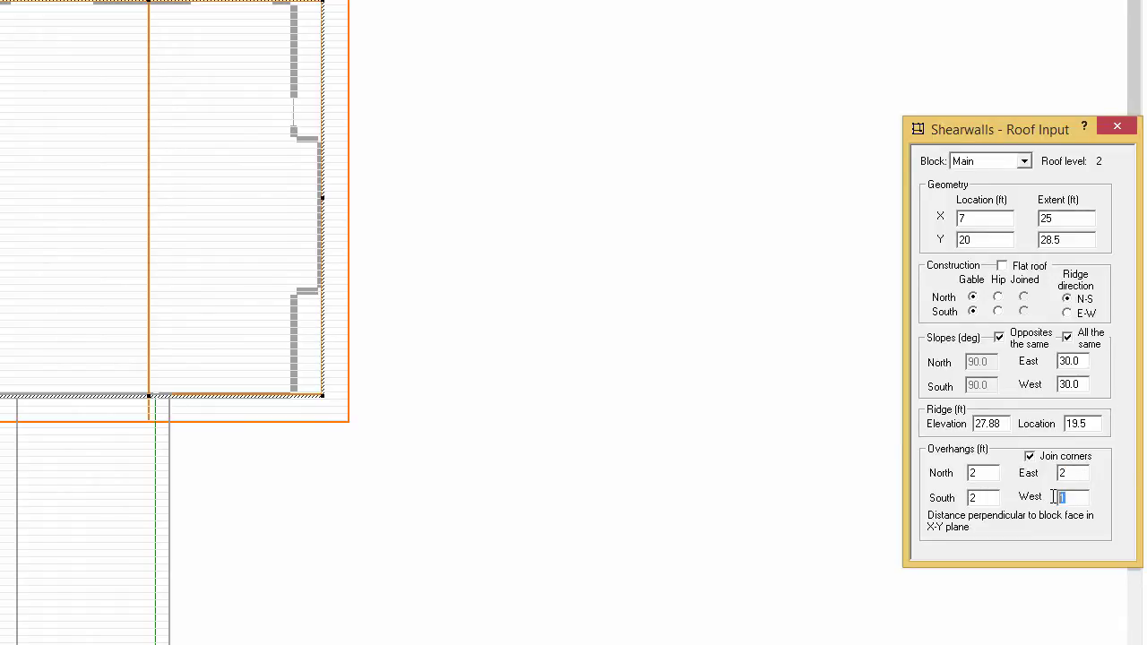
Set the Garage roof block's north, south, east and west overhangs to 2 ft.
{"action": "left_click", "coordinate": [137, 509]}
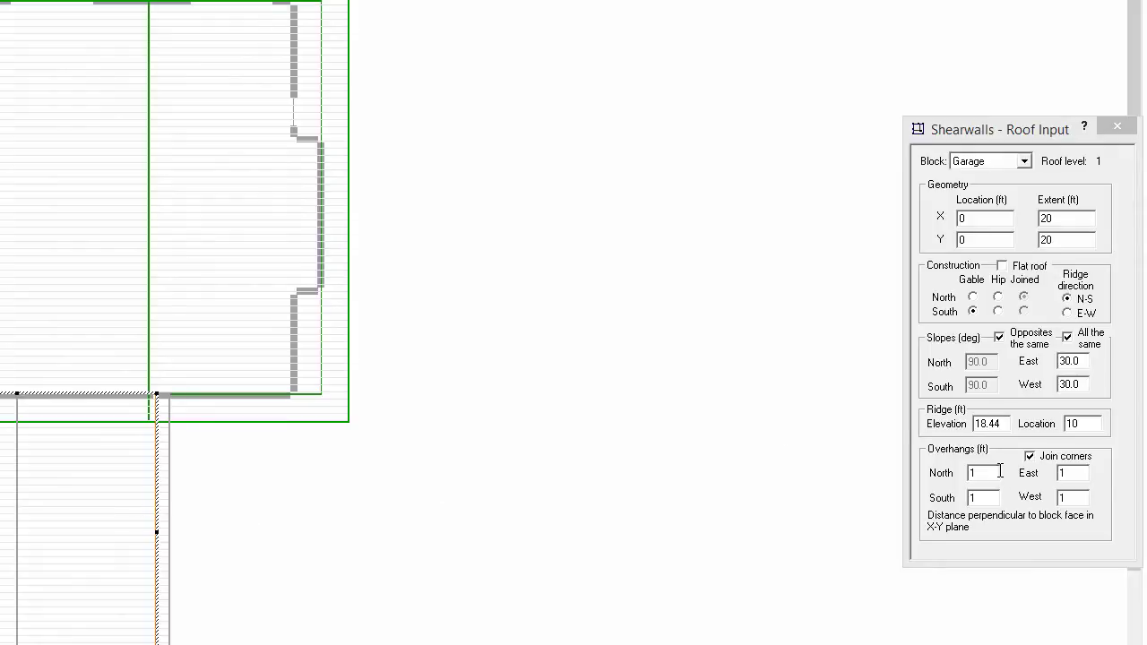
{"action": "left_click_drag", "start_coordinate": [999, 473], "coordinate": [942, 466]}
{"action": "left_click_drag", "start_coordinate": [1090, 473], "coordinate": [1046, 470]}
{"action": "type", "text": "2"}
{"action": "left_click_drag", "start_coordinate": [997, 500], "coordinate": [970, 498]}
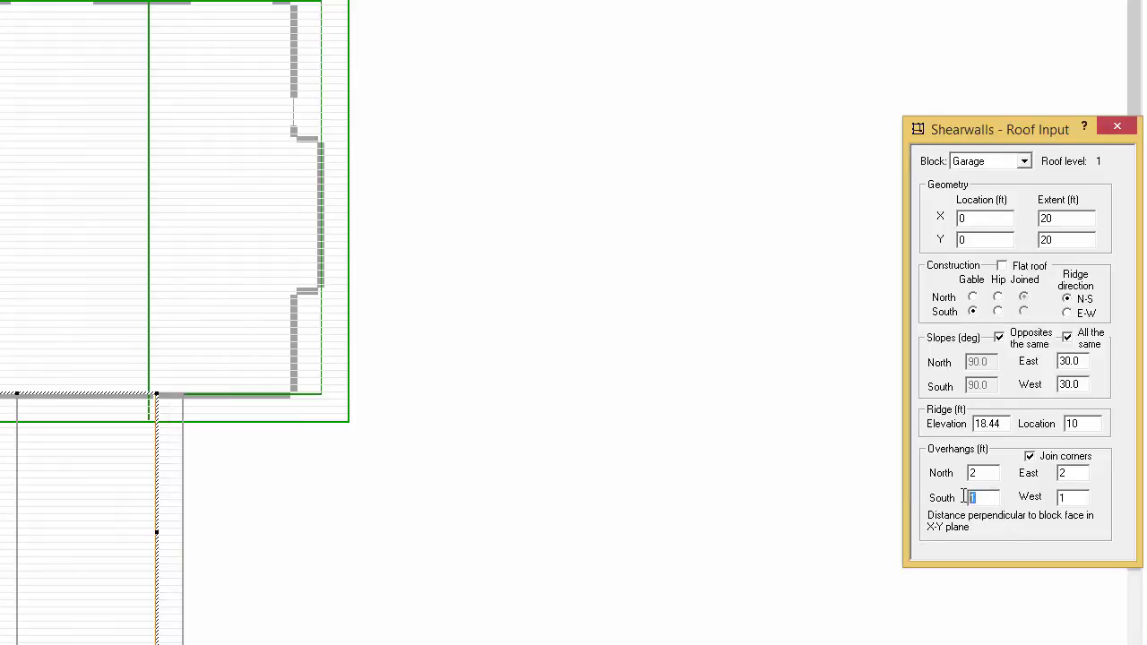
{"action": "type", "text": "22"}
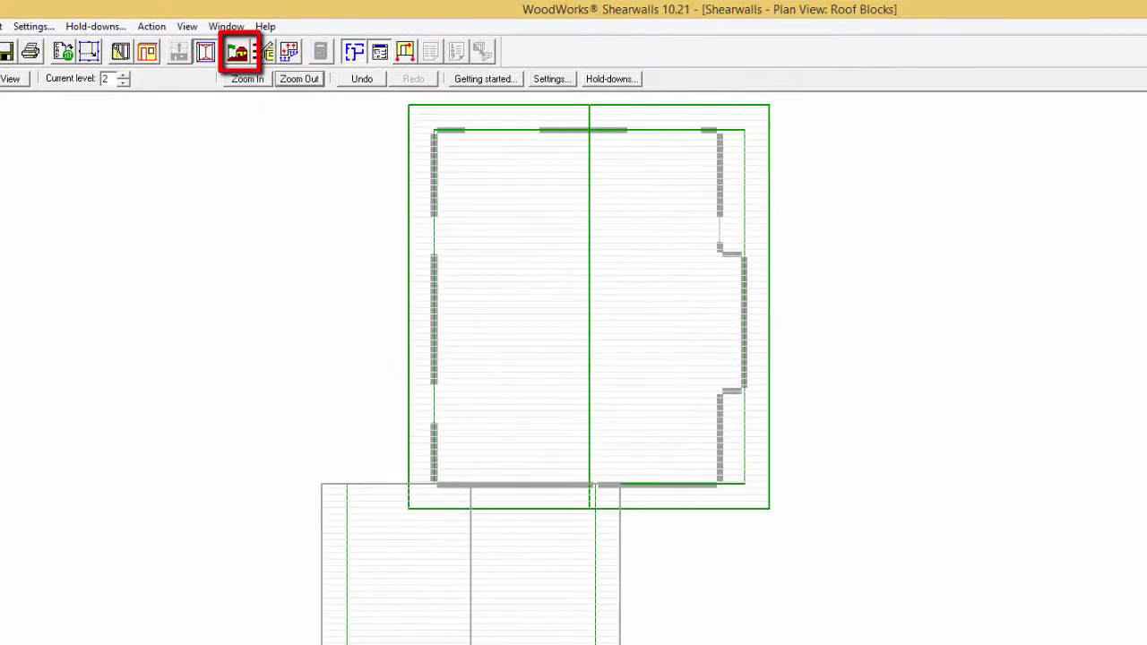
Review the load generation site information, keep its values, and generate wind and seismic loads on levels 1 to 2.
{"action": "left_click", "coordinate": [238, 52]}
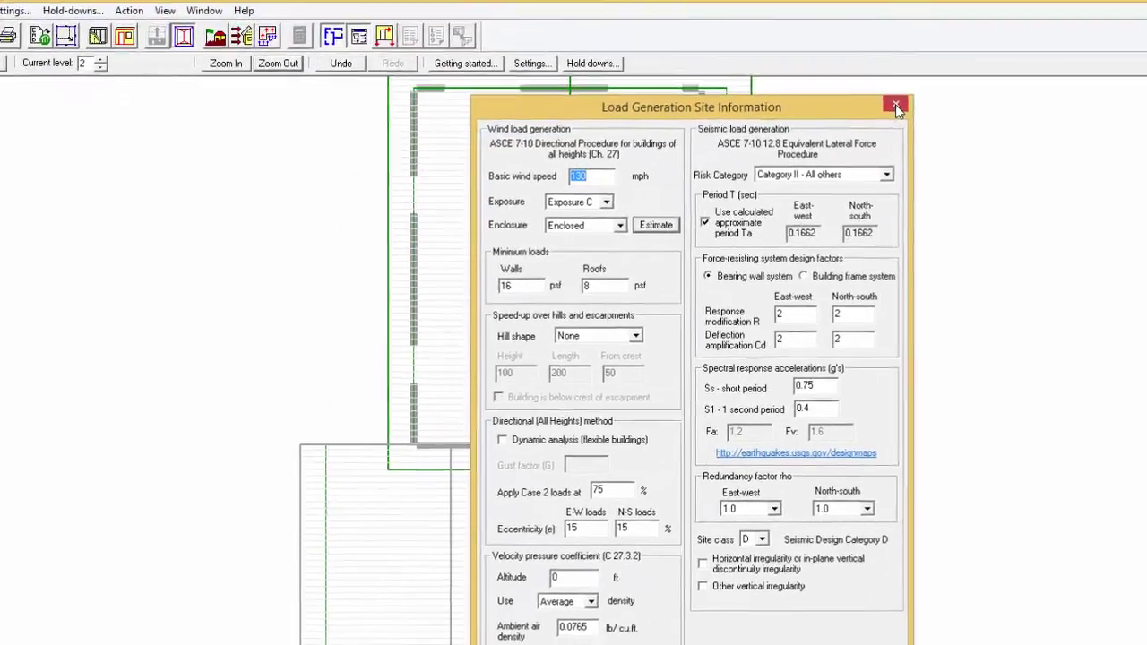
{"action": "left_click", "coordinate": [833, 52]}
{"action": "left_click", "coordinate": [263, 51]}
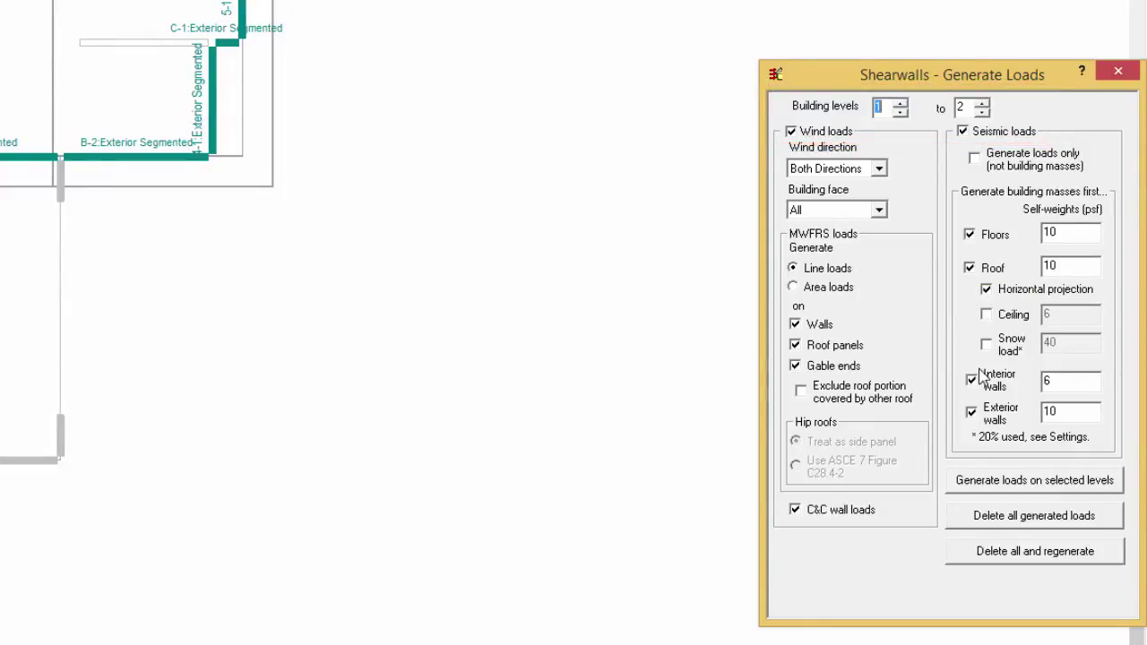
{"action": "left_click", "coordinate": [1080, 511]}
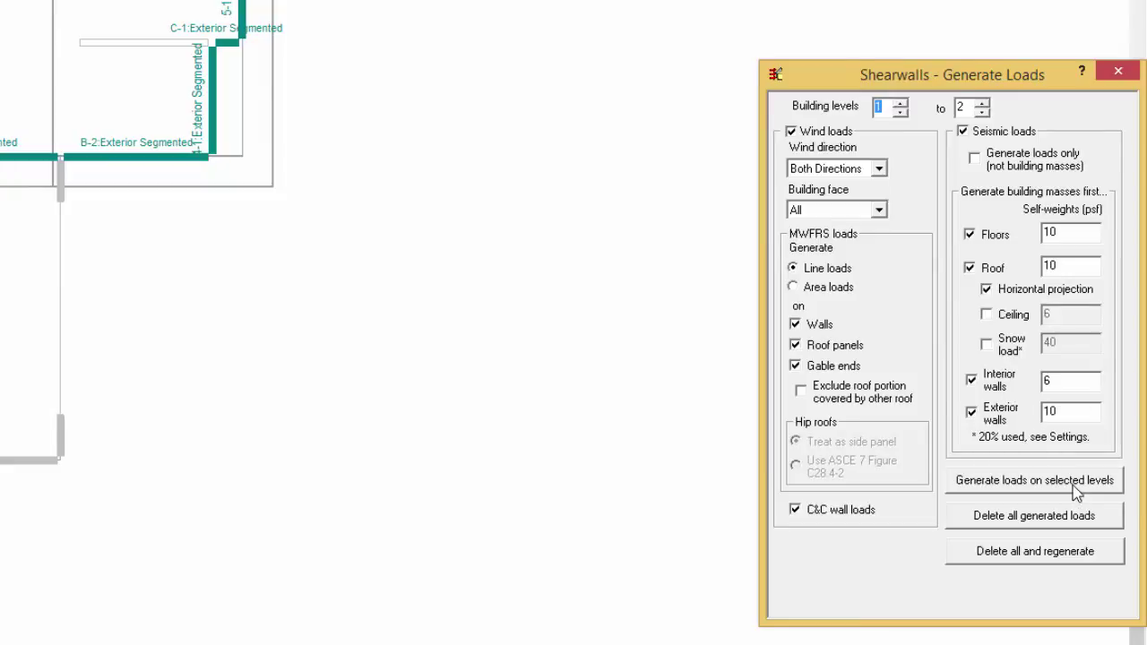
{"action": "left_click", "coordinate": [986, 485]}
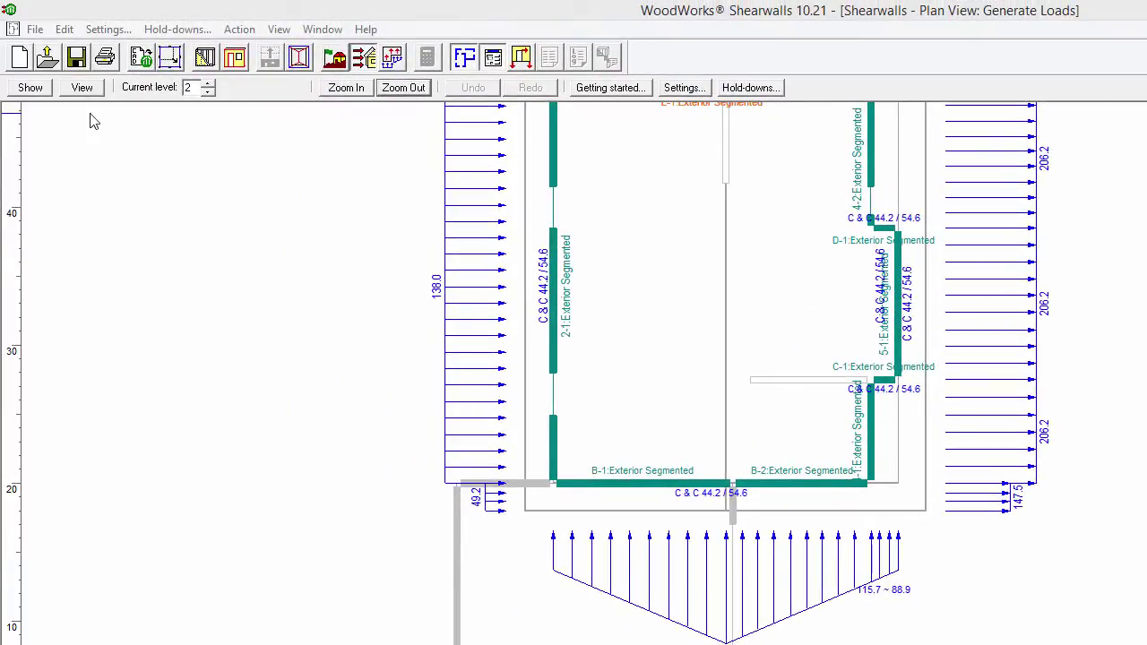
Display the seismic loads on level 2, switch to level 1 and display its wind loads.
{"action": "left_click", "coordinate": [30, 87]}
{"action": "left_click", "coordinate": [54, 109]}
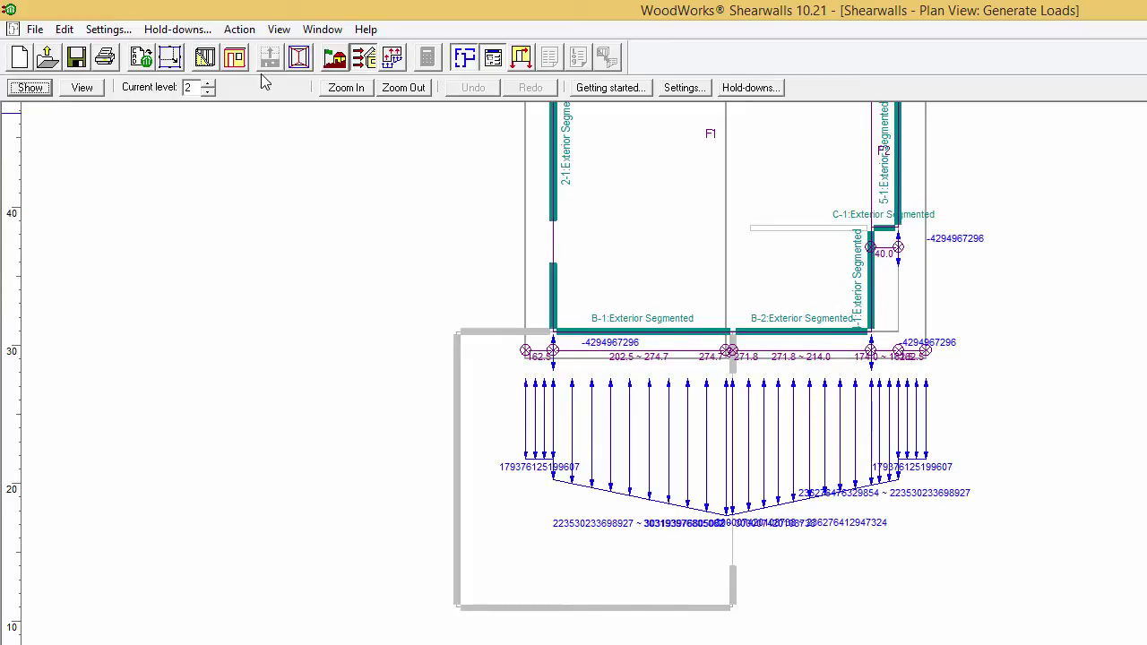
{"action": "left_click", "coordinate": [208, 92]}
{"action": "left_click", "coordinate": [29, 87]}
{"action": "left_click", "coordinate": [49, 130]}
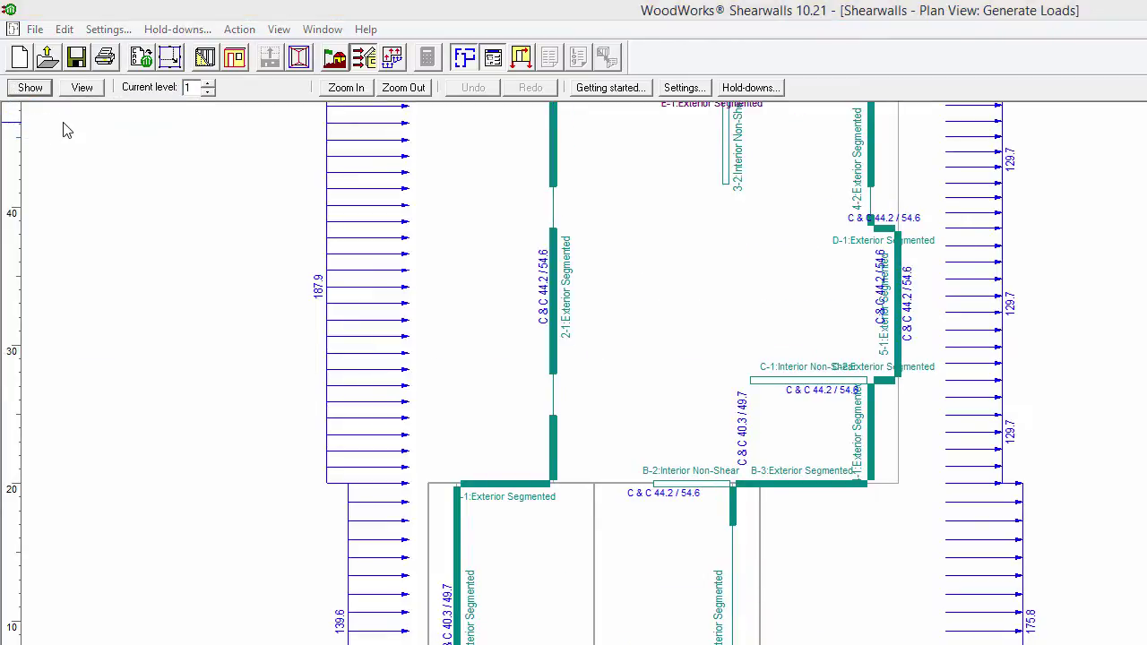
Switch to the loads and forces plan and open the load list for garage wall A-1.
{"action": "left_click", "coordinate": [394, 64]}
{"action": "key", "text": "Return"}
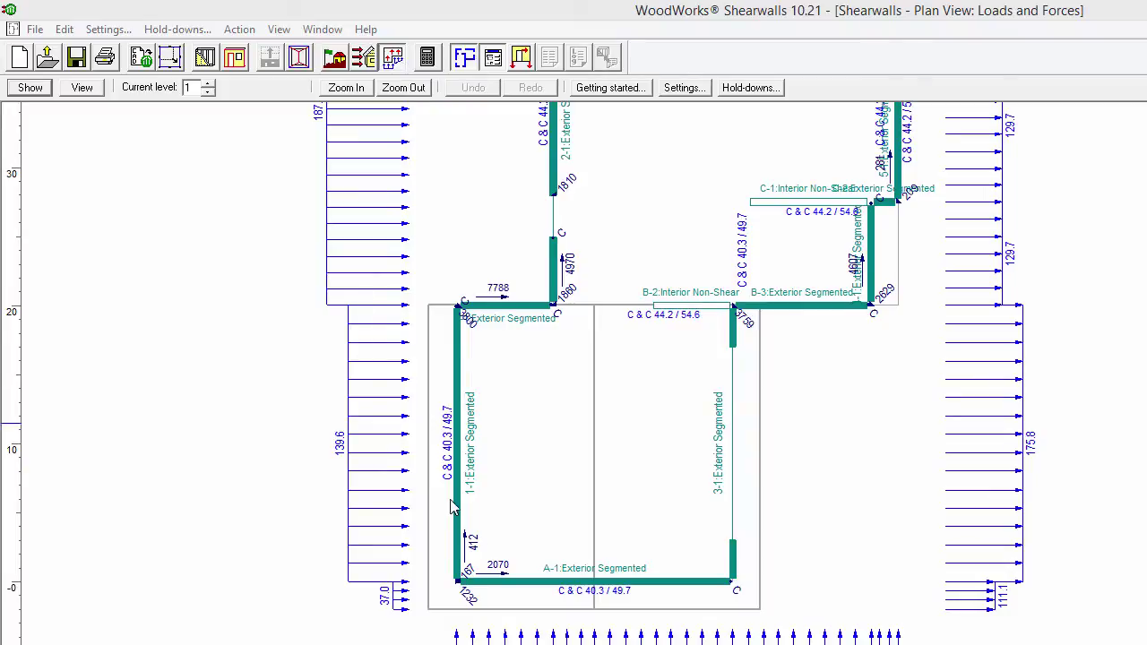
{"action": "double_click", "coordinate": [540, 587]}
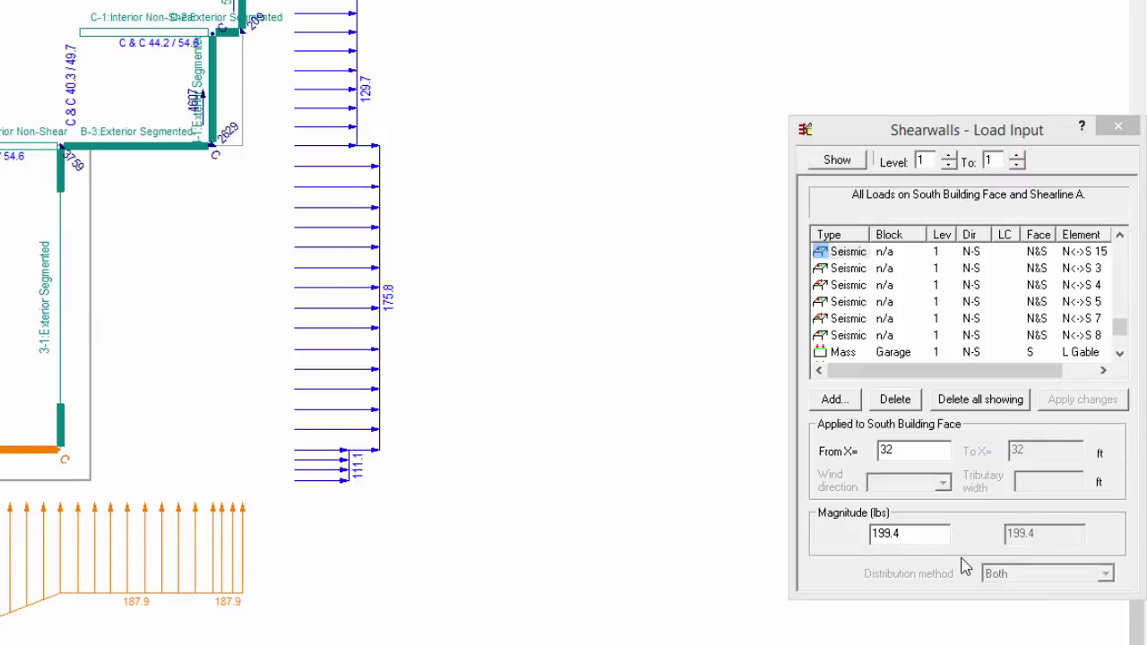
Add a seismic line load of 10 plf to the selected walls on level 1, from X 0 to 32 ft.
{"action": "left_click", "coordinate": [840, 399]}
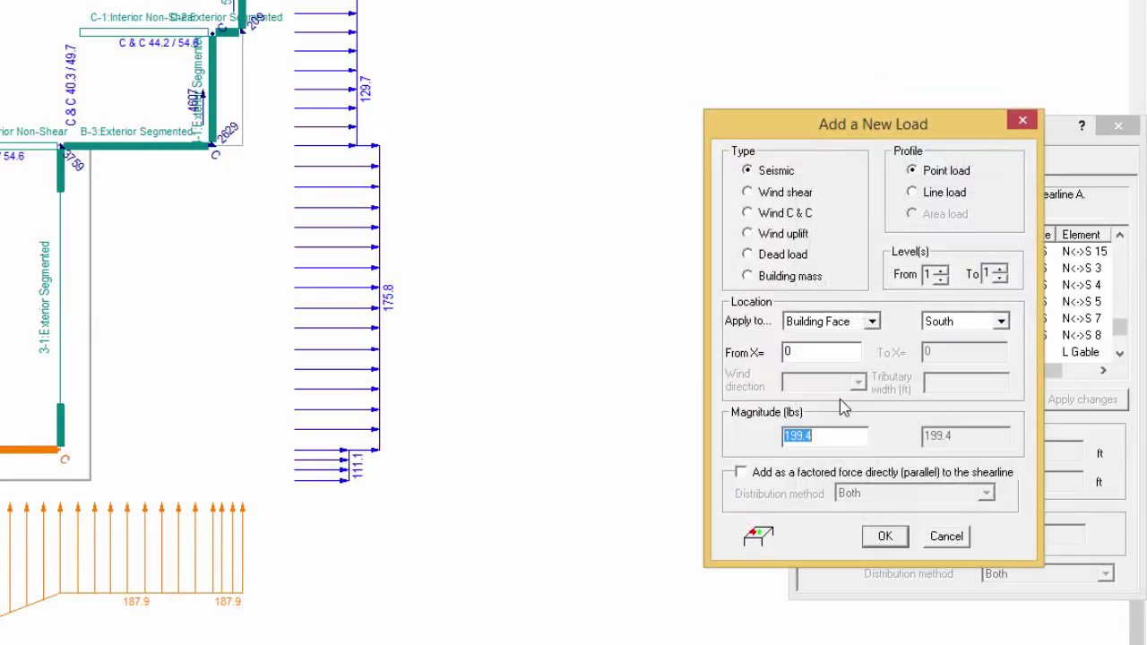
{"action": "left_click", "coordinate": [912, 192]}
{"action": "left_click", "coordinate": [871, 320]}
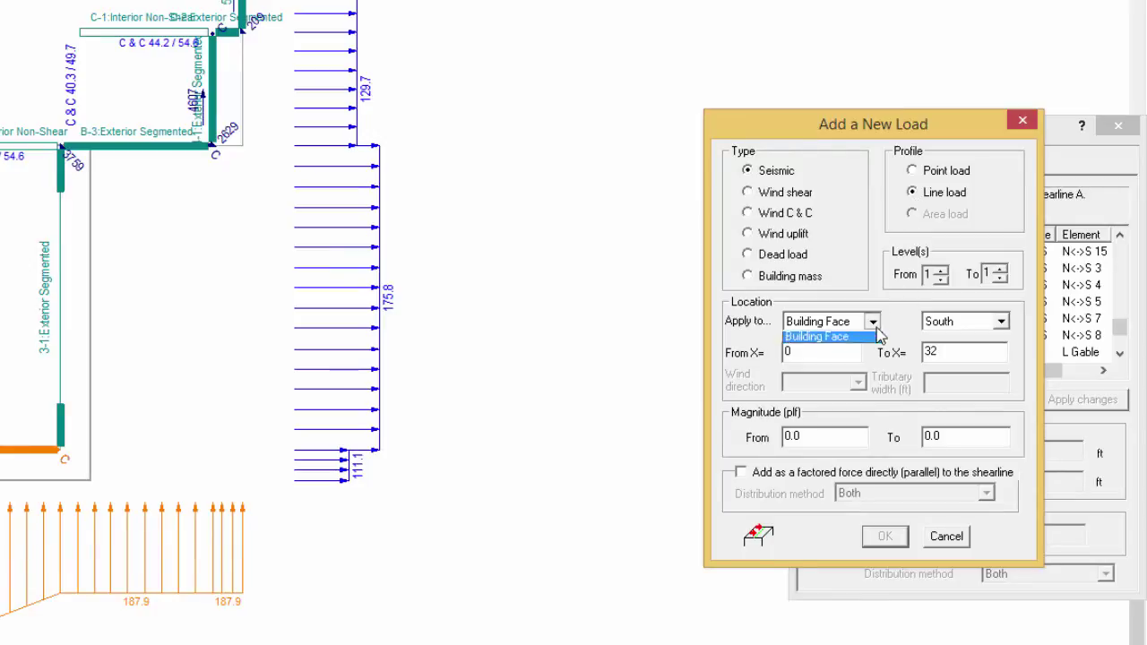
{"action": "left_click", "coordinate": [865, 352]}
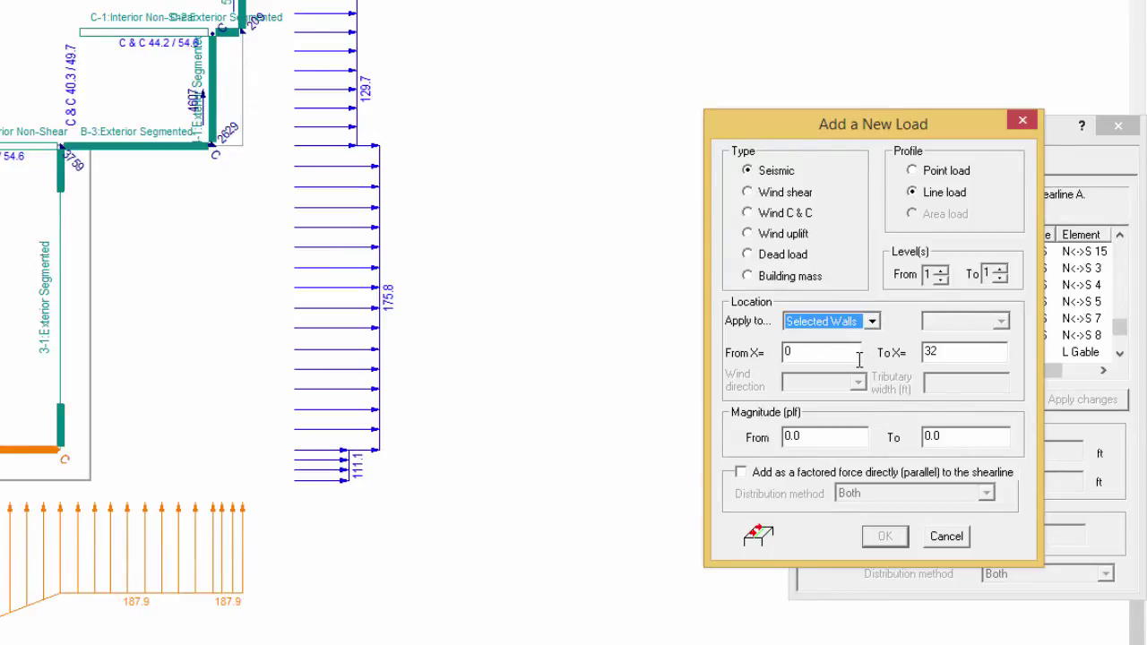
{"action": "left_click", "coordinate": [857, 442]}
{"action": "left_click_drag", "start_coordinate": [859, 440], "coordinate": [717, 439]}
{"action": "type", "text": "10"}
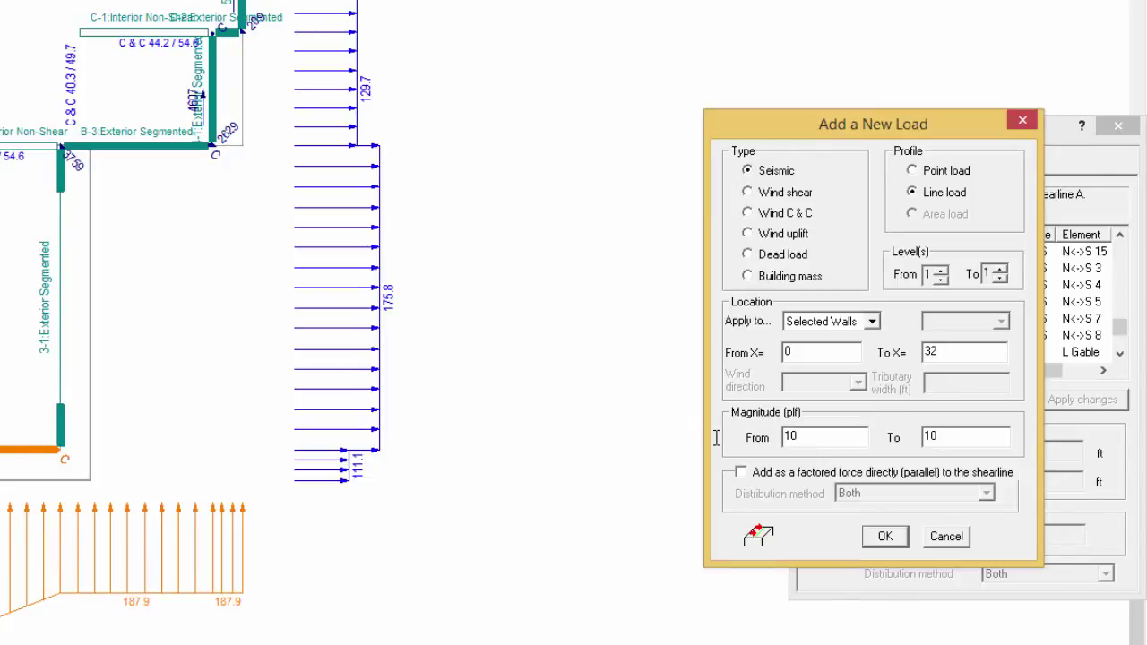
{"action": "left_click", "coordinate": [882, 535]}
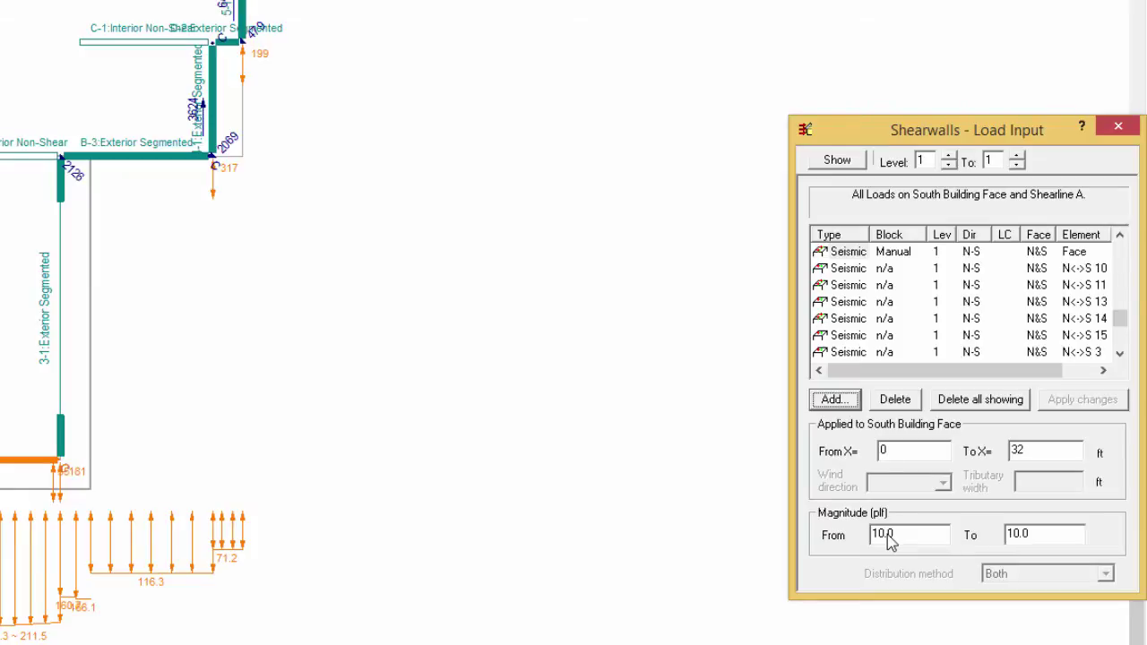
Filter the load list to seismic loads only, hiding wind, dead, C&C and building mass loads, and look through the remaining entries.
{"action": "left_click", "coordinate": [834, 163]}
{"action": "left_click", "coordinate": [861, 234]}
{"action": "left_click", "coordinate": [835, 161]}
{"action": "left_click", "coordinate": [856, 256]}
{"action": "left_click", "coordinate": [836, 161]}
{"action": "left_click", "coordinate": [856, 276]}
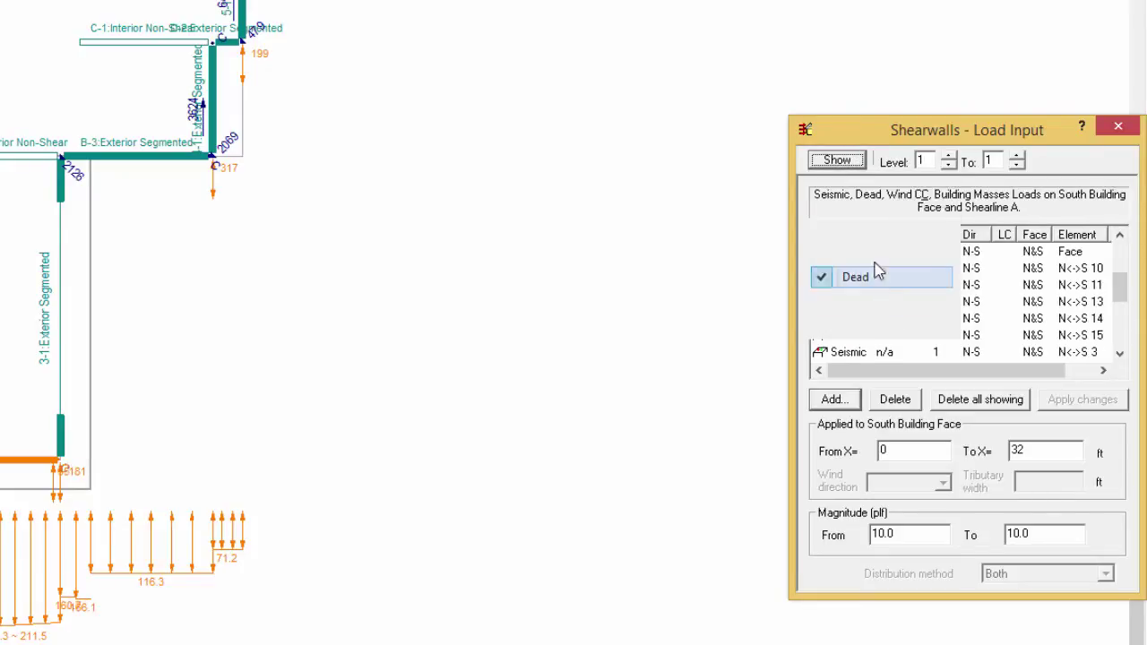
{"action": "left_click", "coordinate": [834, 161]}
{"action": "left_click", "coordinate": [853, 298]}
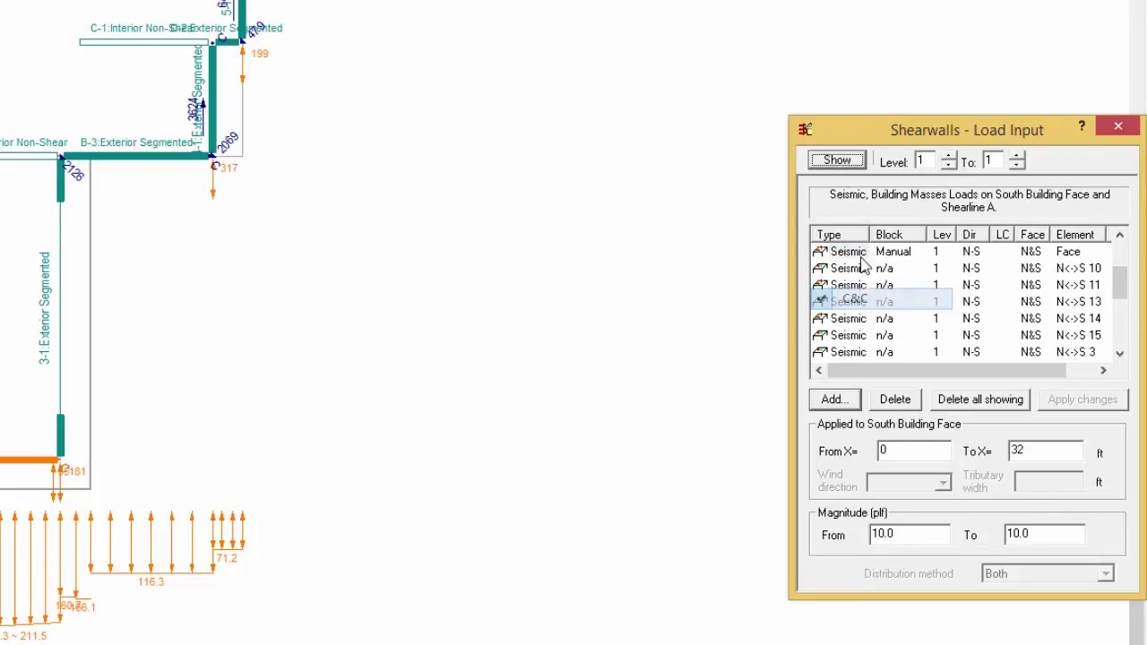
{"action": "left_click", "coordinate": [835, 161]}
{"action": "left_click", "coordinate": [859, 321]}
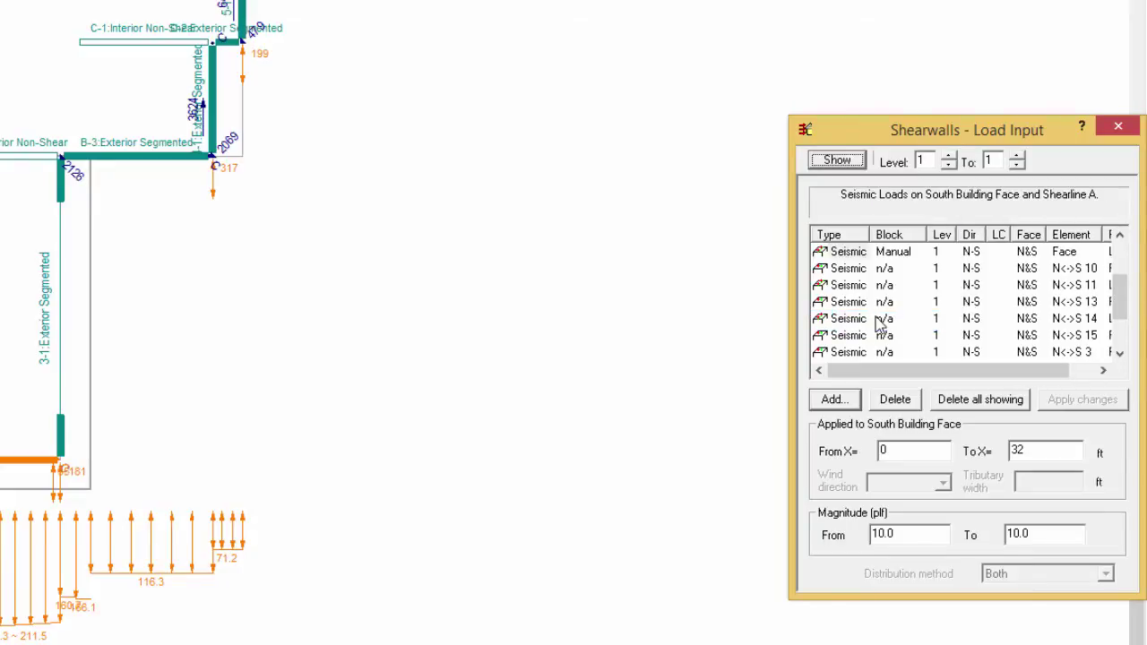
{"action": "mouse_move", "coordinate": [1118, 309]}
{"action": "left_mouse_down"}
{"action": "mouse_move", "coordinate": [1124, 270]}
{"action": "mouse_move", "coordinate": [1119, 327]}
{"action": "left_mouse_up"}
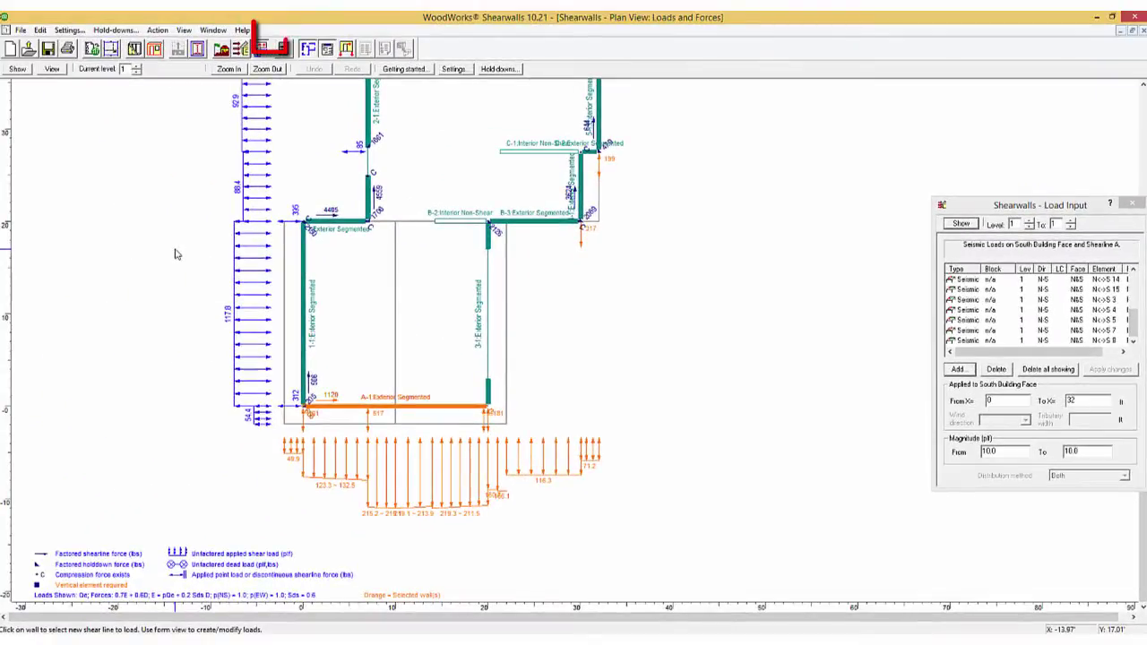
Run the design, return to the loads and forces plan and display the rigid diaphragm forces.
{"action": "left_click", "coordinate": [283, 54]}
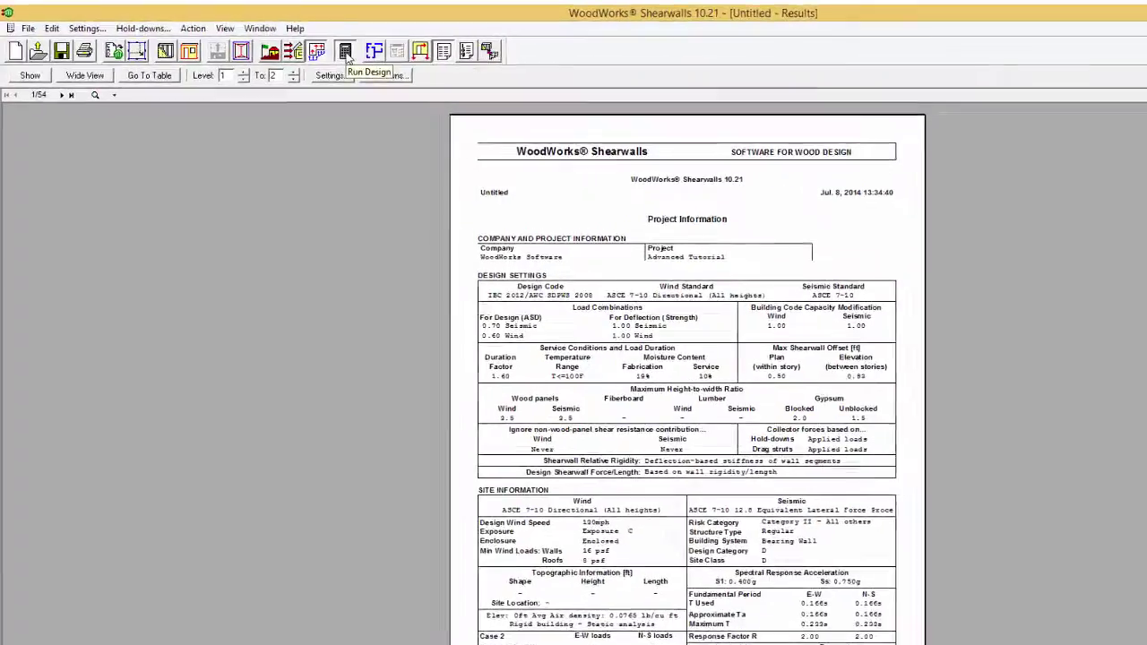
{"action": "left_click", "coordinate": [293, 51]}
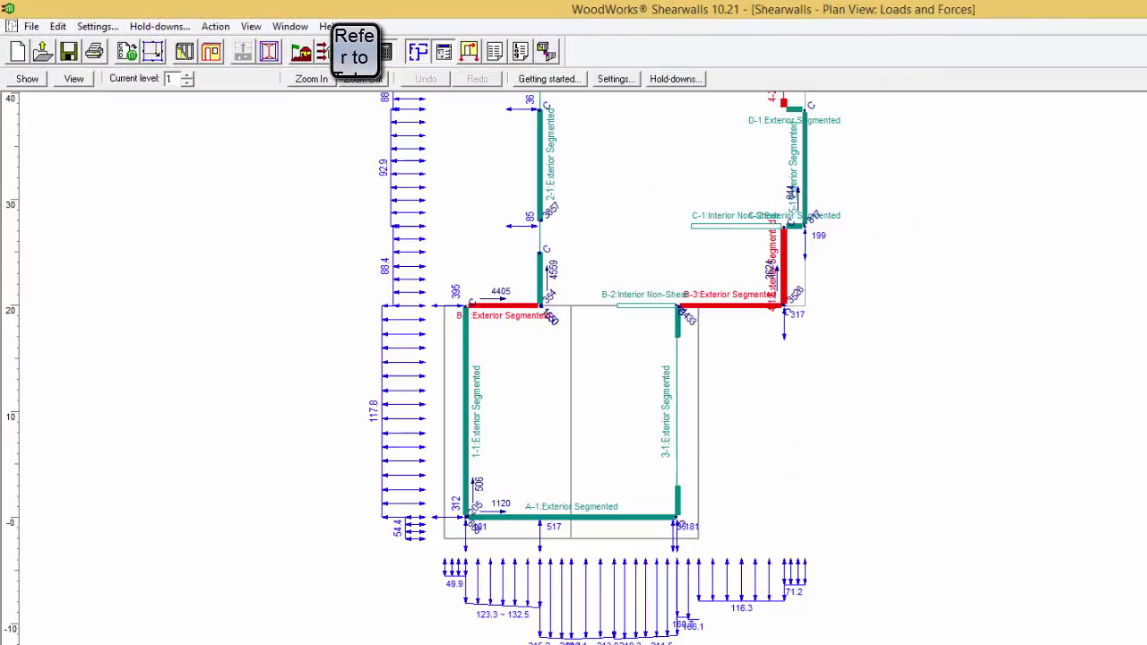
{"action": "left_click", "coordinate": [44, 80]}
{"action": "mouse_move", "coordinate": [49, 157]}
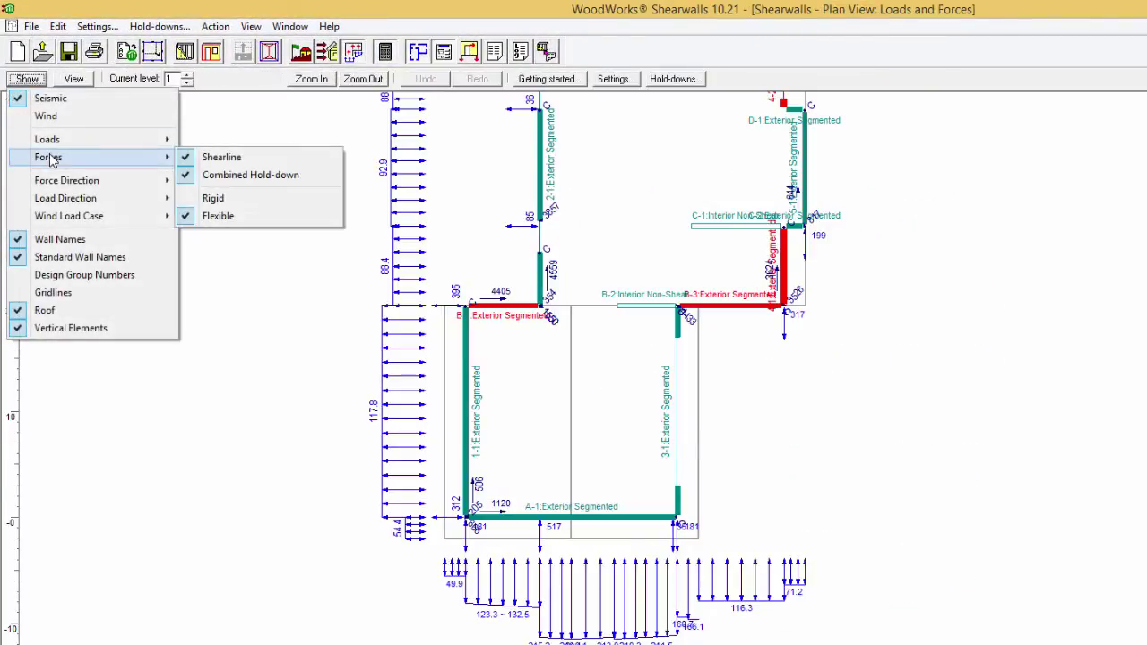
{"action": "left_click", "coordinate": [200, 203]}
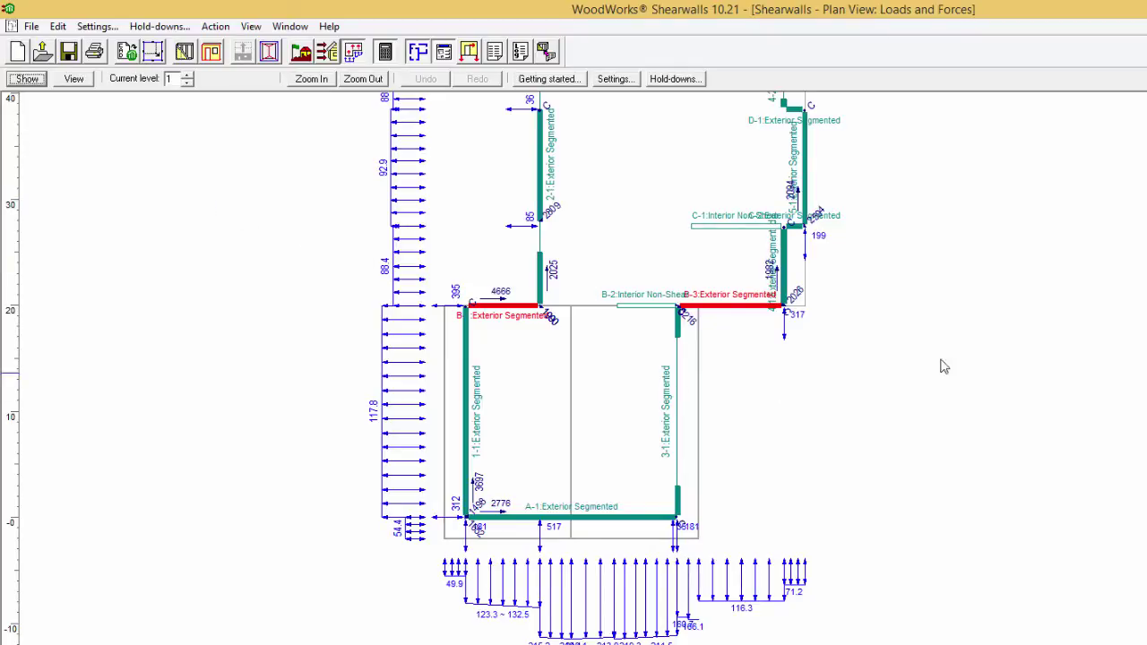
Bring the whole level 1 plan into view and display the flexible diaphragm forces.
{"action": "scroll", "coordinate": [954, 391], "scroll_direction": "up", "scroll_amount": 3}
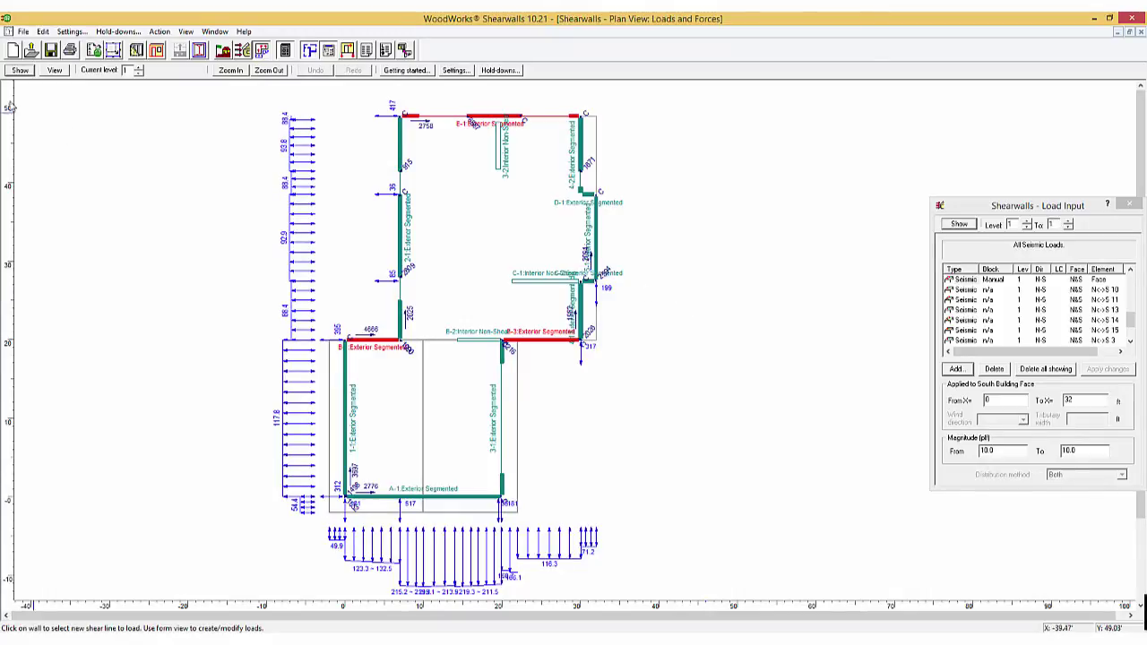
{"action": "left_click", "coordinate": [22, 71]}
{"action": "mouse_move", "coordinate": [44, 128]}
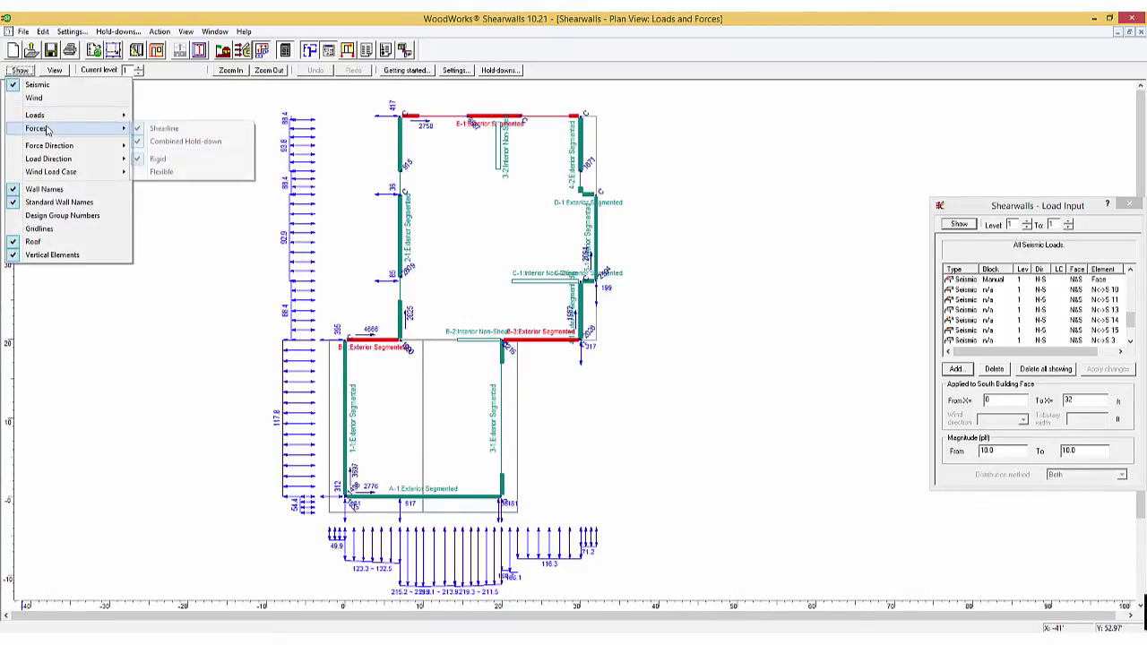
{"action": "left_click", "coordinate": [164, 173]}
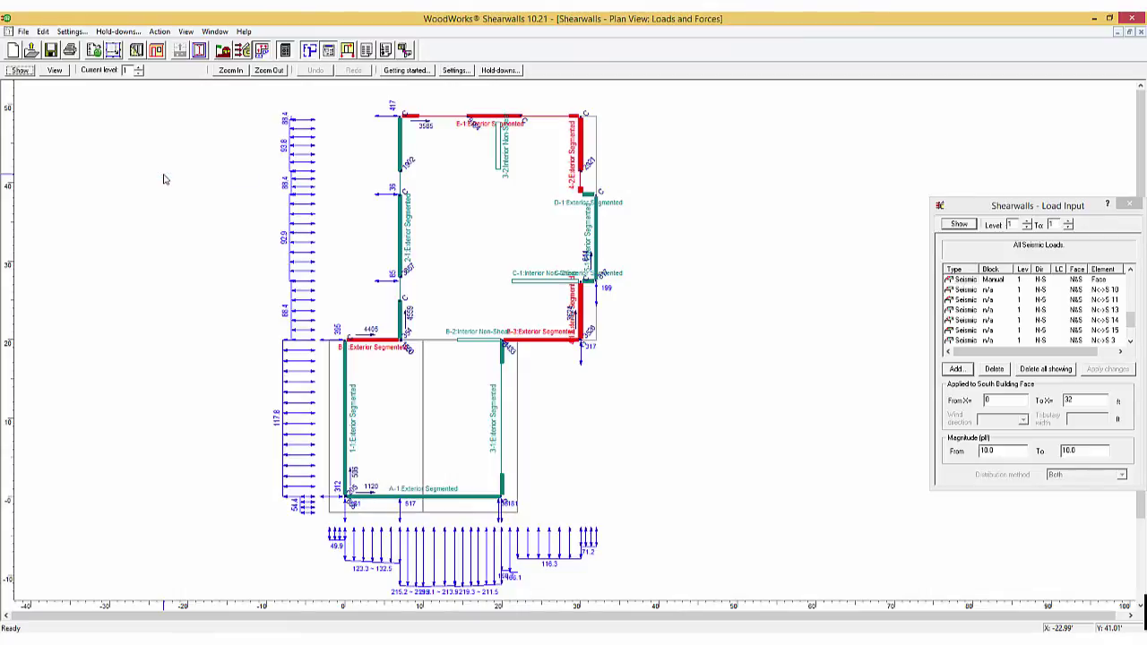
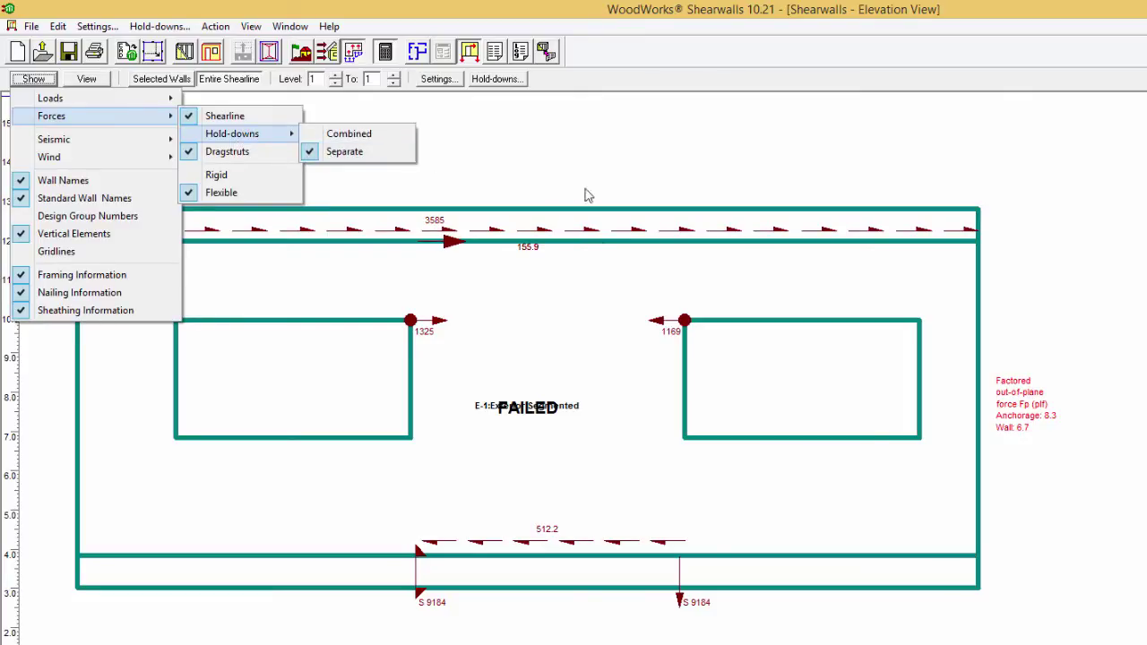
Extend the elevation view of shearline E to show levels 1 to 2.
{"action": "left_click", "coordinate": [604, 314]}
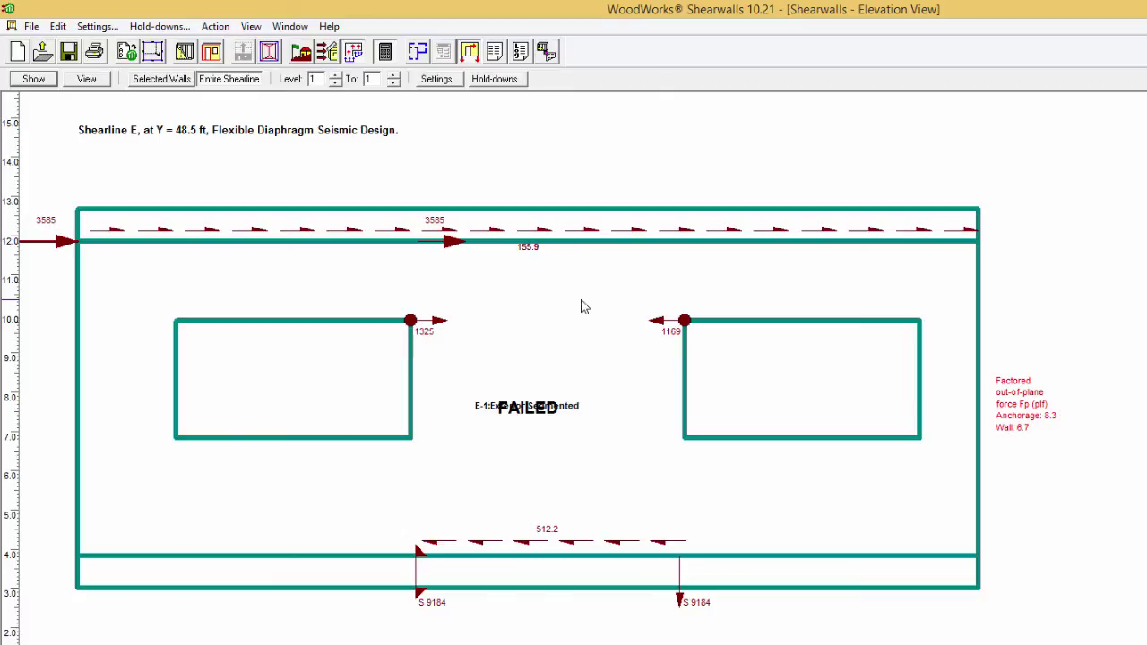
{"action": "left_click", "coordinate": [392, 75]}
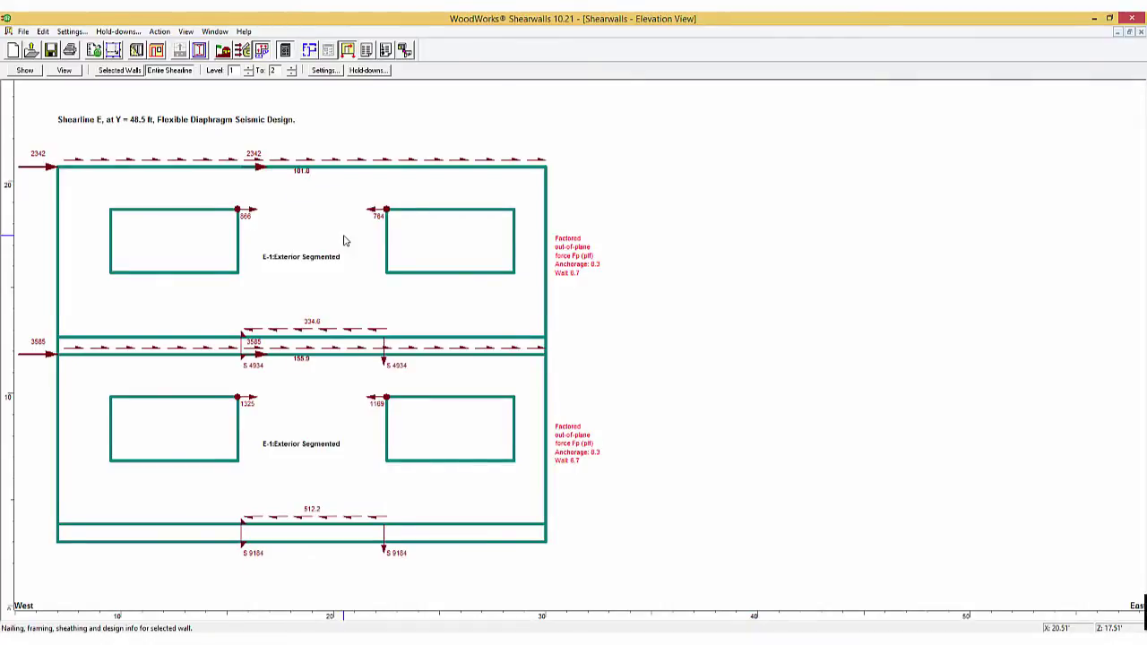
Open the design results report and go to the shear results table for flexible diaphragm wind design.
{"action": "left_click", "coordinate": [366, 49]}
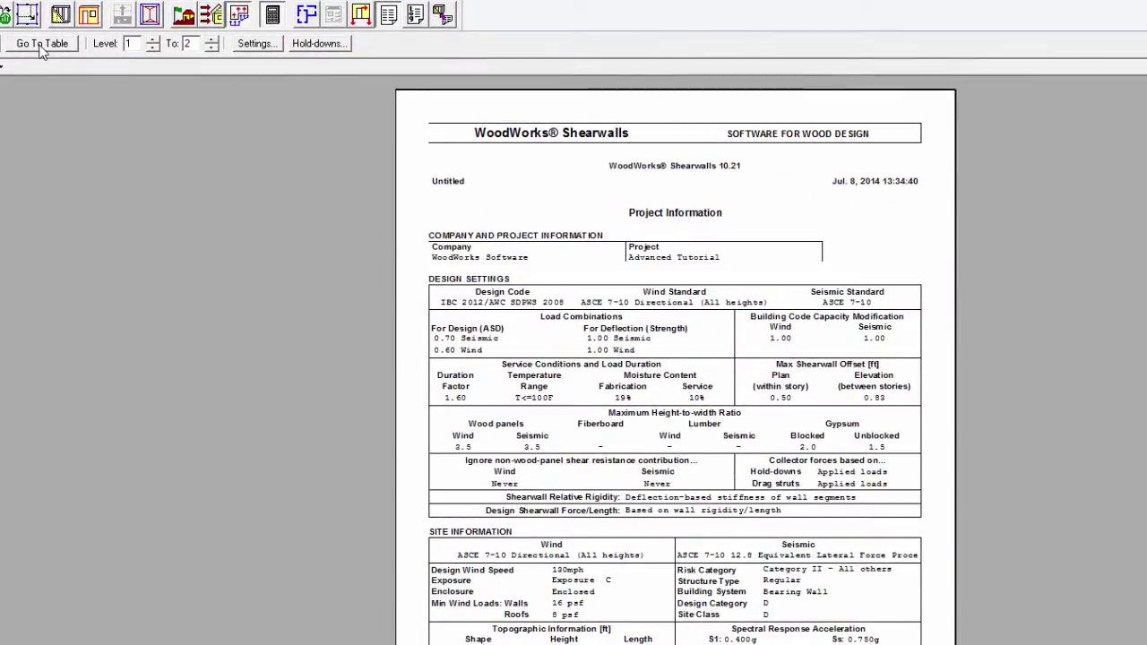
{"action": "left_click", "coordinate": [40, 44]}
{"action": "mouse_move", "coordinate": [54, 126]}
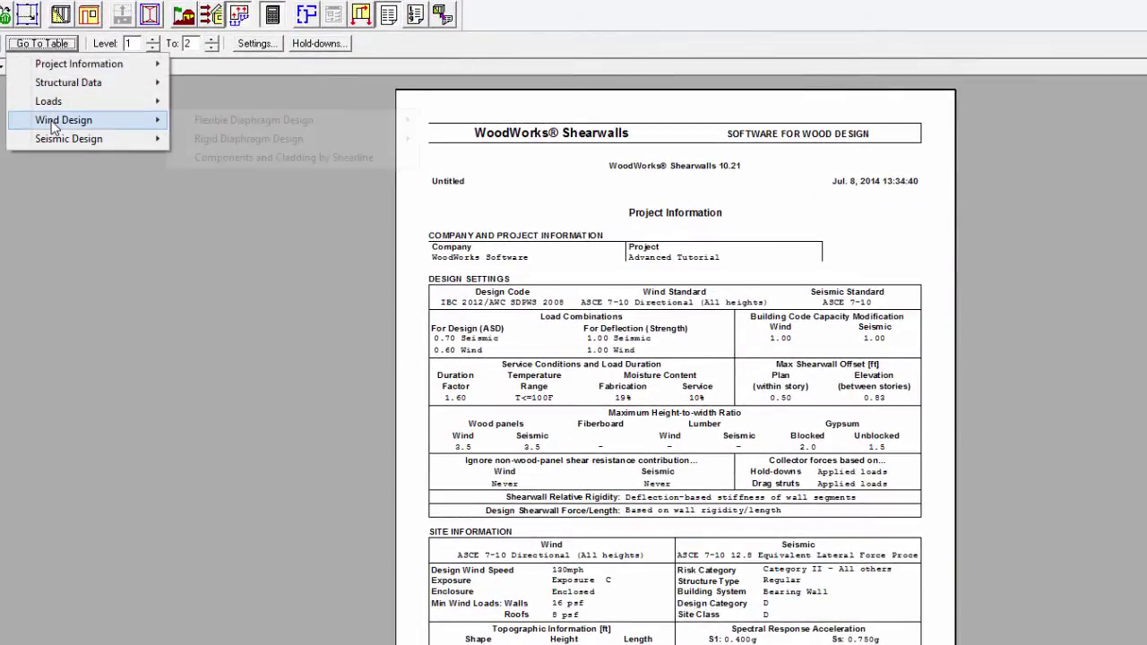
{"action": "mouse_move", "coordinate": [269, 123]}
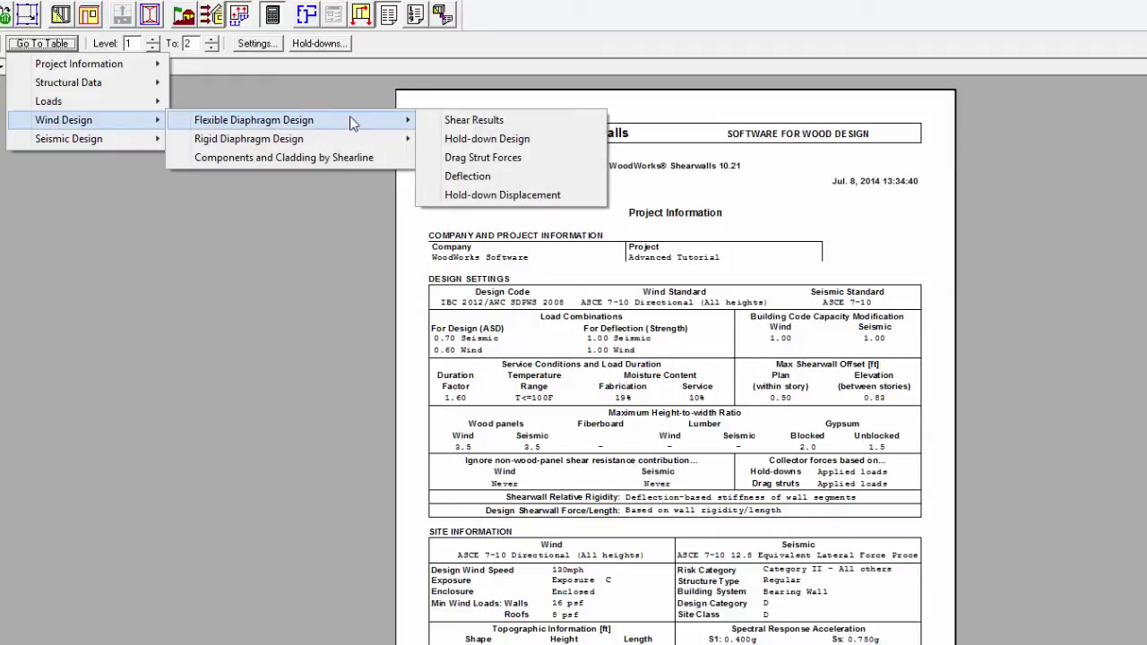
{"action": "left_click", "coordinate": [443, 119]}
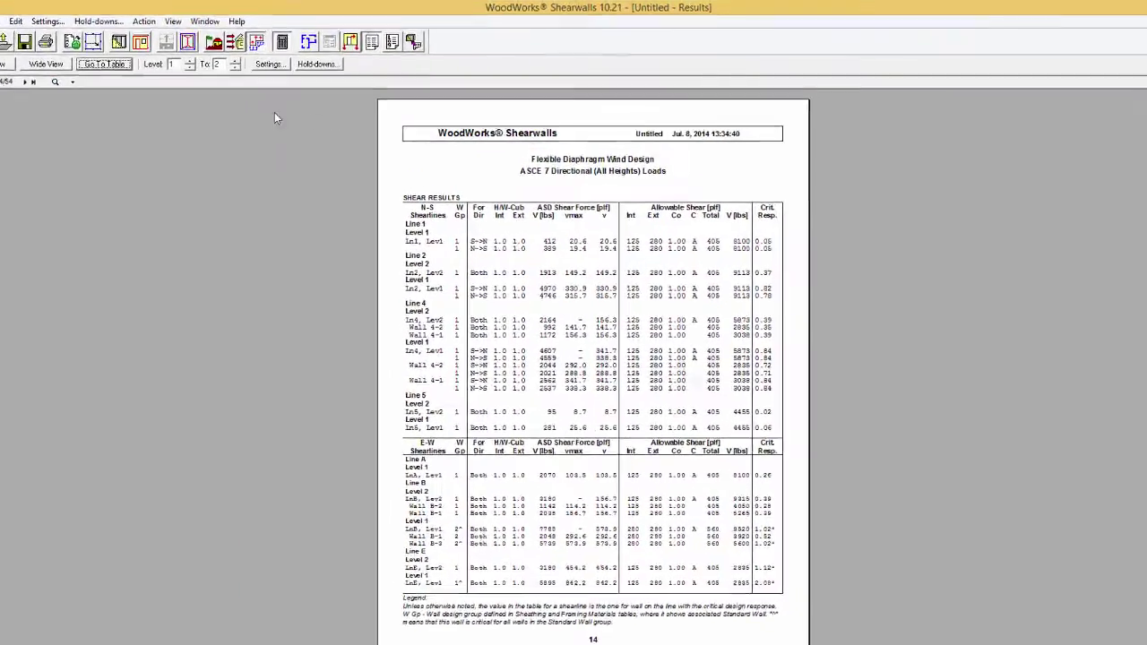
Go to the shear results table for rigid diaphragm wind design.
{"action": "left_click", "coordinate": [104, 63]}
{"action": "mouse_move", "coordinate": [126, 126]}
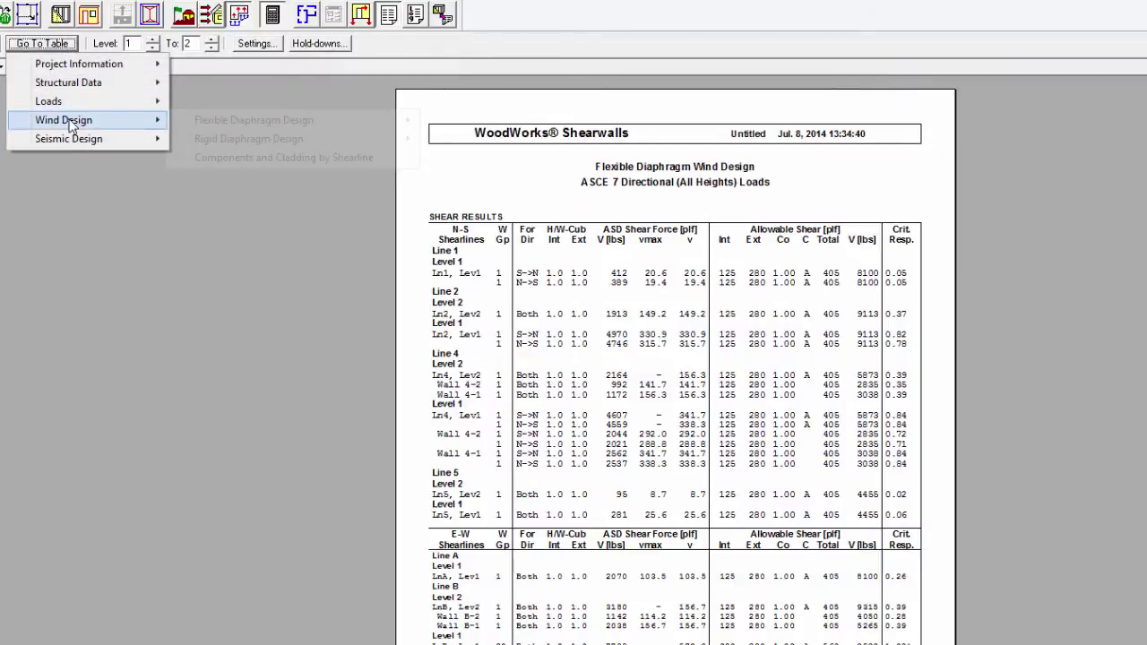
{"action": "mouse_move", "coordinate": [307, 144]}
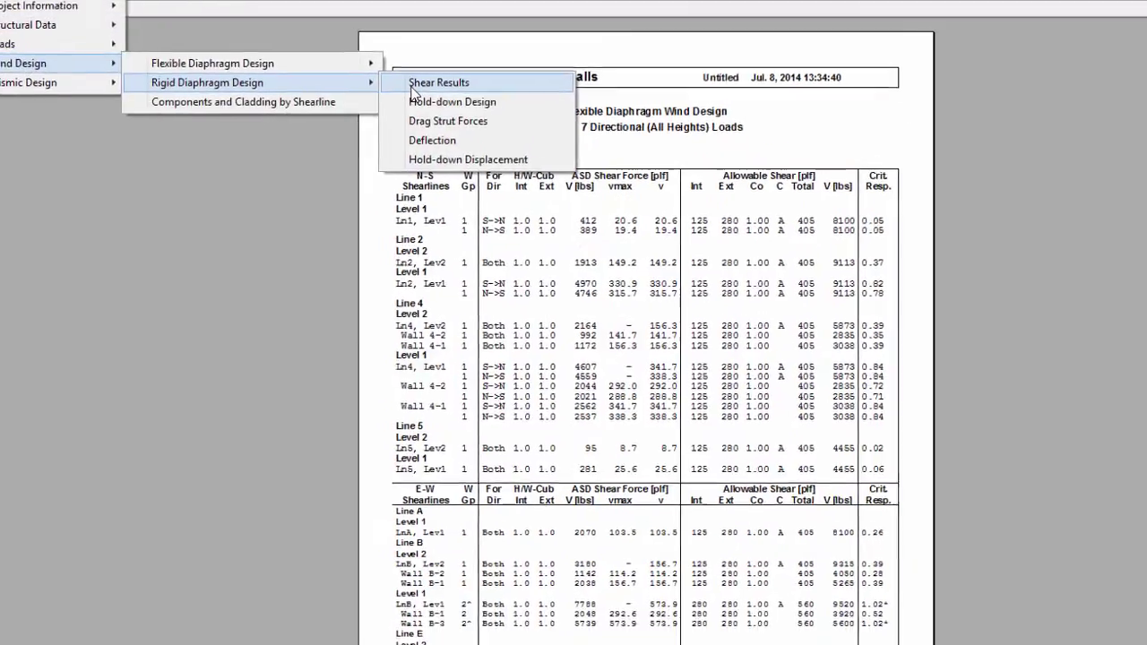
{"action": "left_click", "coordinate": [474, 139]}
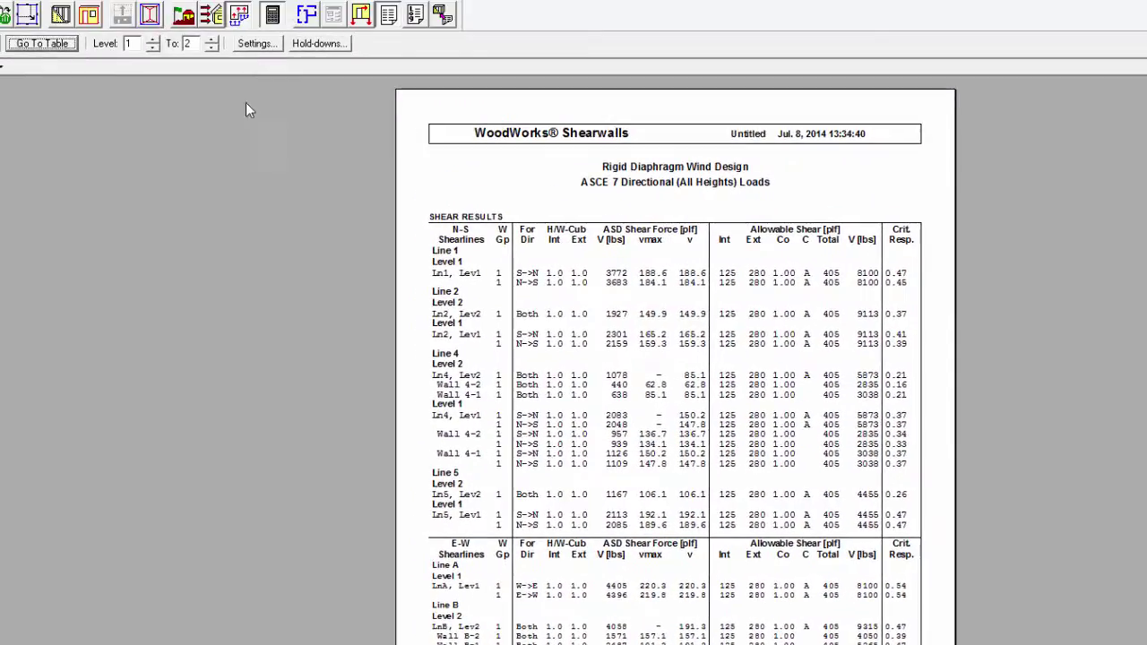
Go to the shear results table for flexible diaphragm seismic design.
{"action": "left_click", "coordinate": [56, 43]}
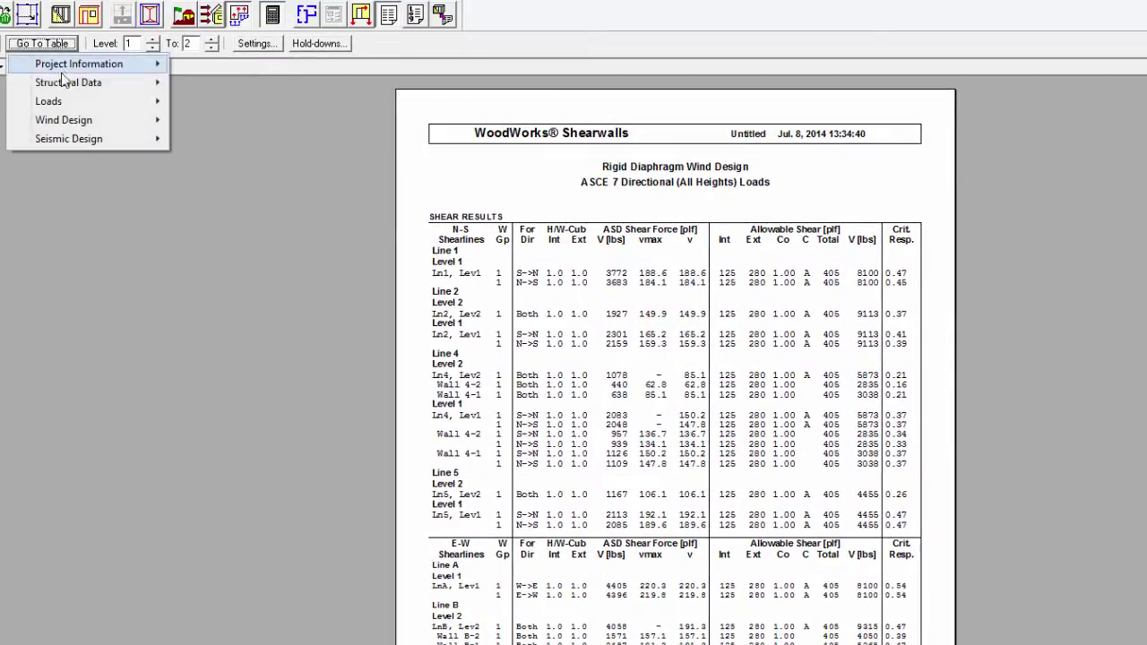
{"action": "mouse_move", "coordinate": [83, 137]}
{"action": "mouse_move", "coordinate": [254, 139]}
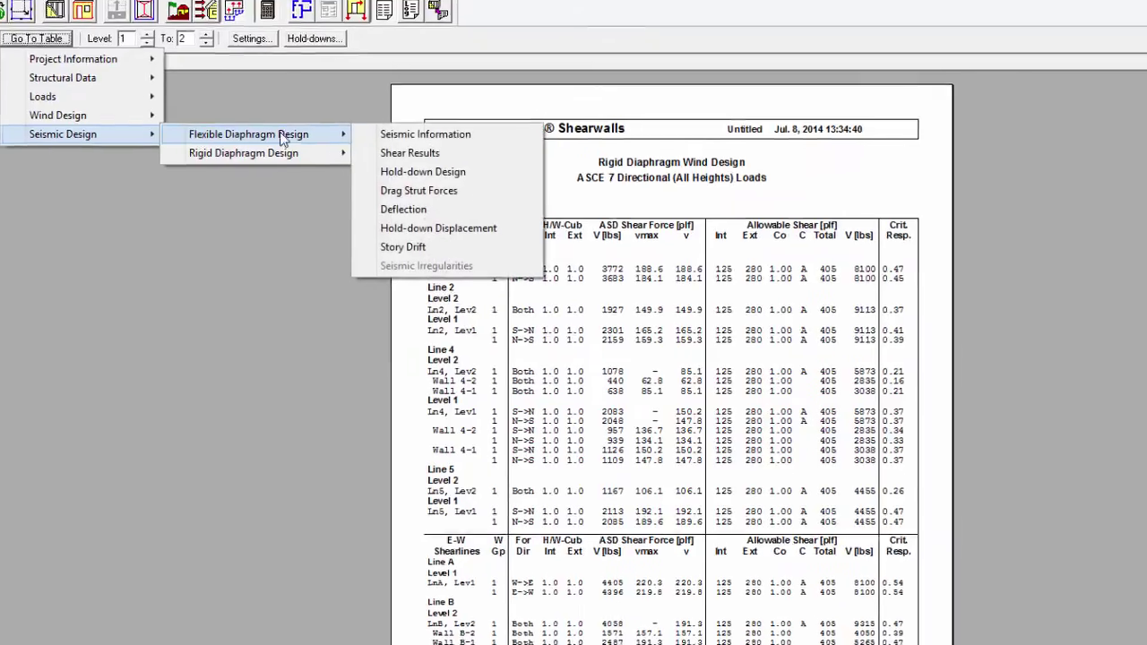
{"action": "left_click", "coordinate": [408, 157]}
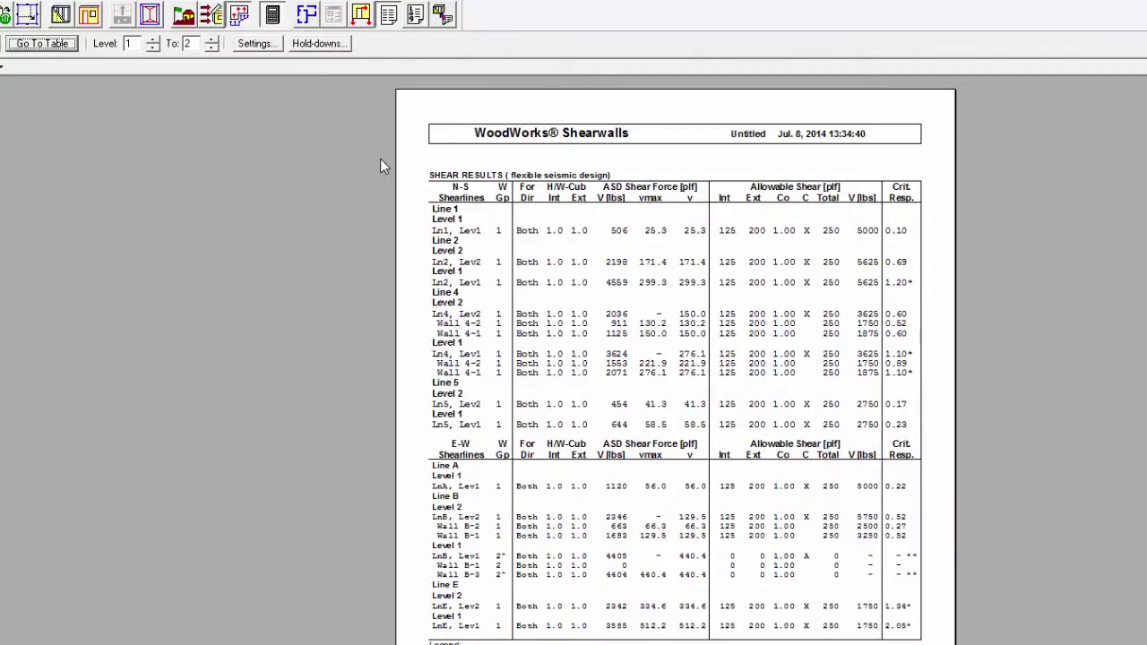
Go to the hold-down design table for flexible diaphragm seismic design.
{"action": "left_click", "coordinate": [54, 44]}
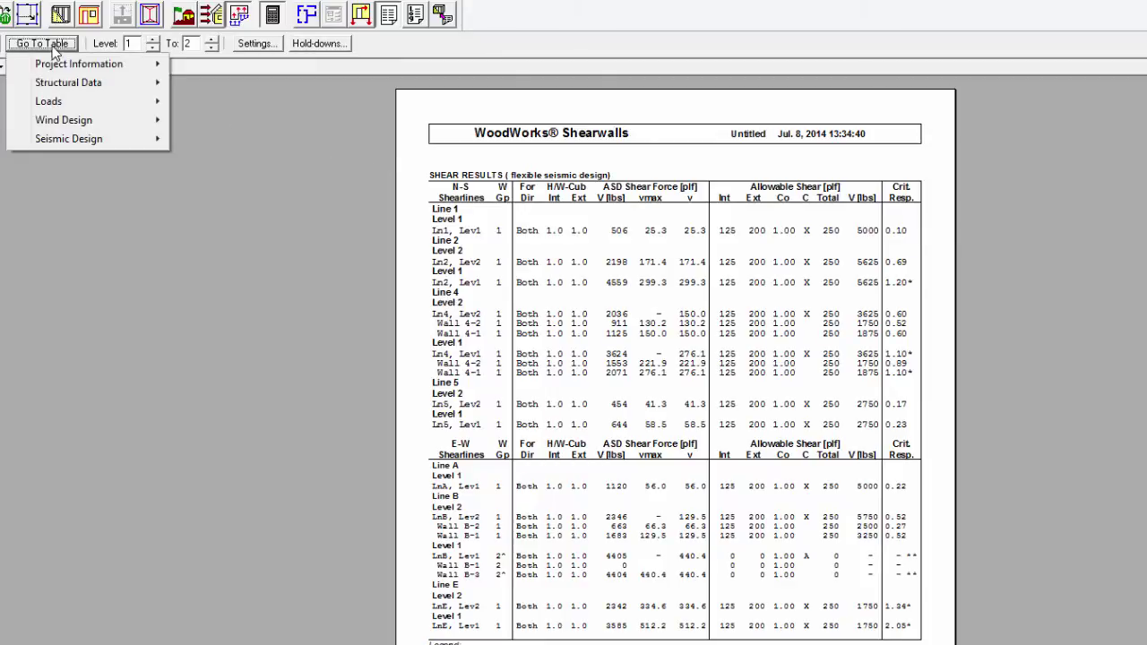
{"action": "mouse_move", "coordinate": [78, 141]}
{"action": "mouse_move", "coordinate": [341, 139]}
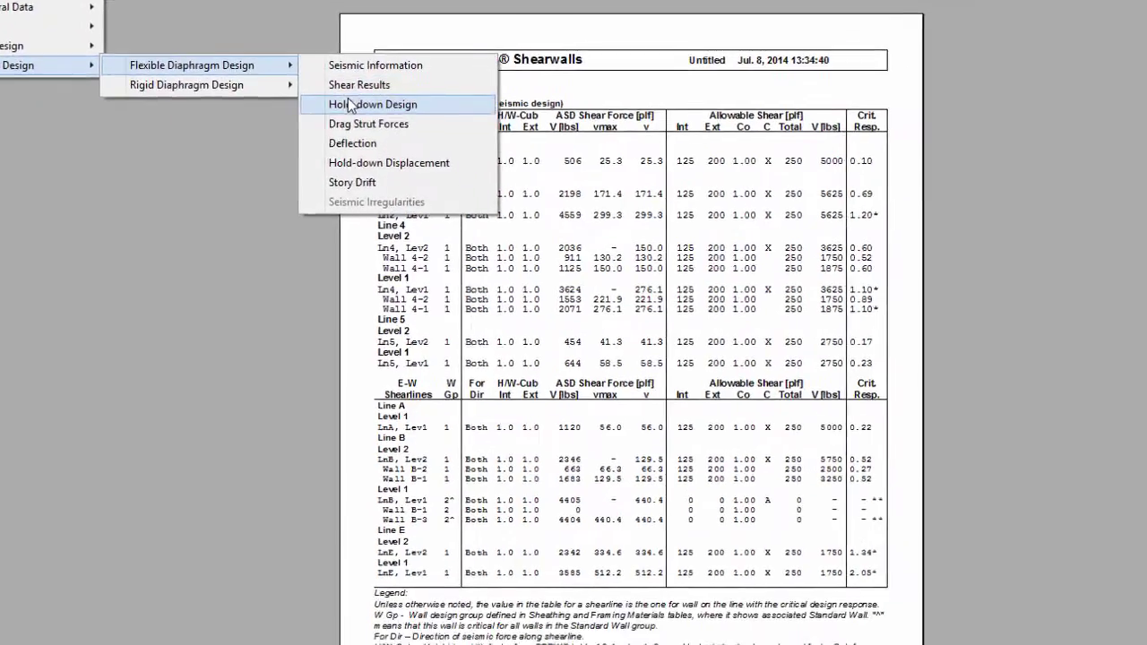
{"action": "left_click", "coordinate": [349, 106]}
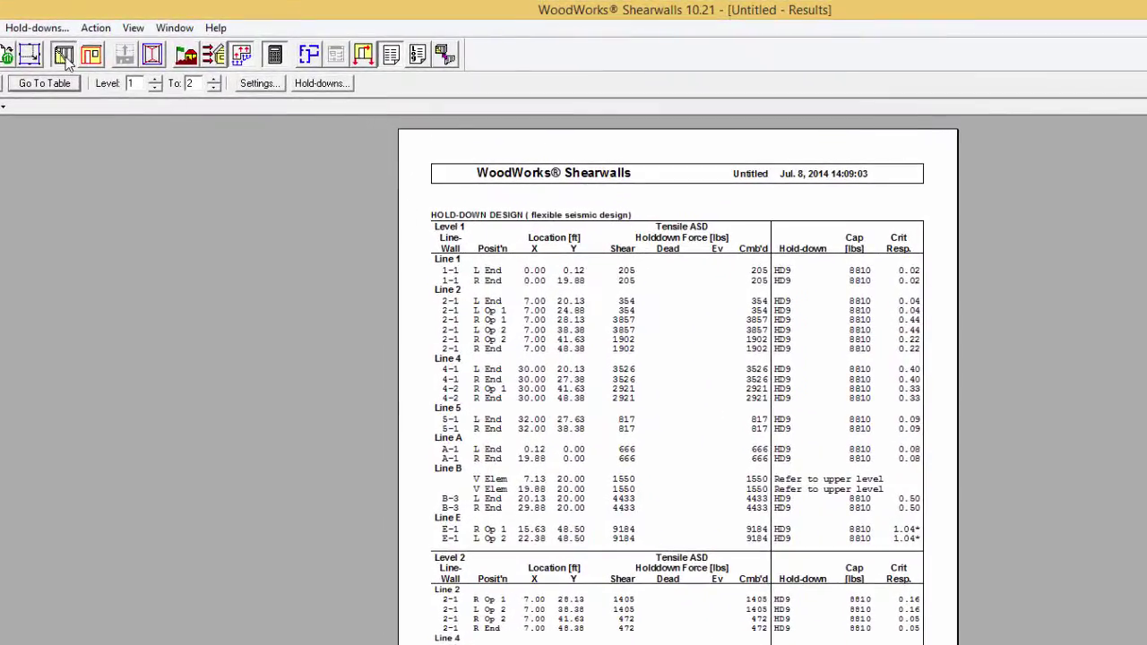
Return to the plan view, select exterior wall 2-1 on level 1 and set its sheathing thickness to 15/32 in.
{"action": "left_click", "coordinate": [64, 56]}
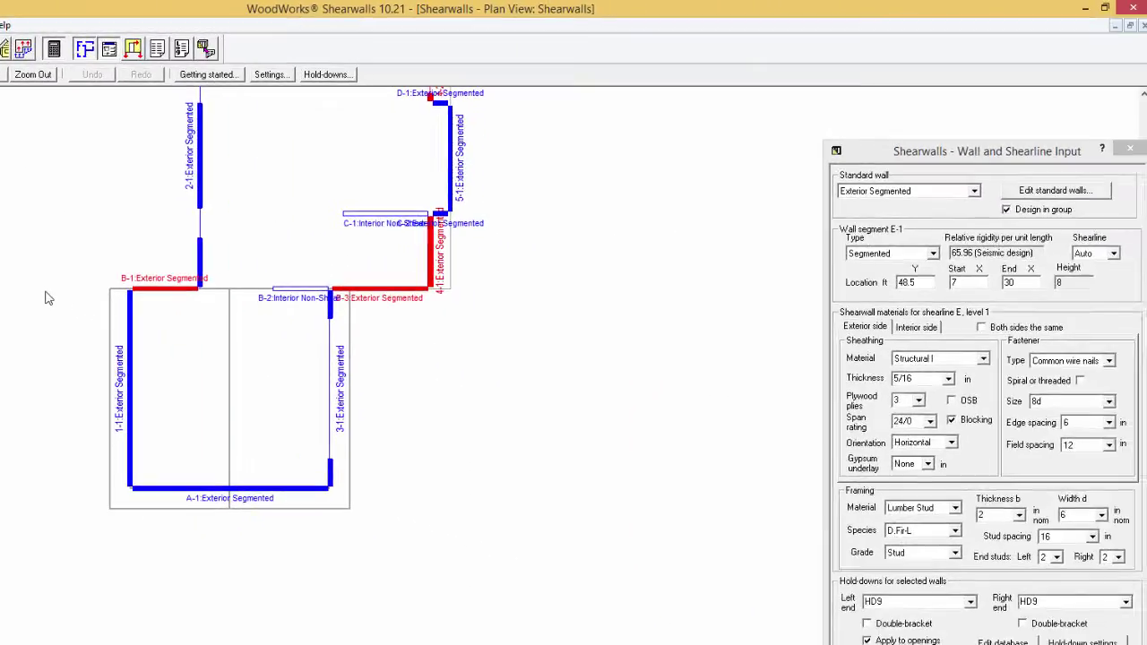
{"action": "scroll", "coordinate": [49, 299], "scroll_direction": "up", "scroll_amount": 5}
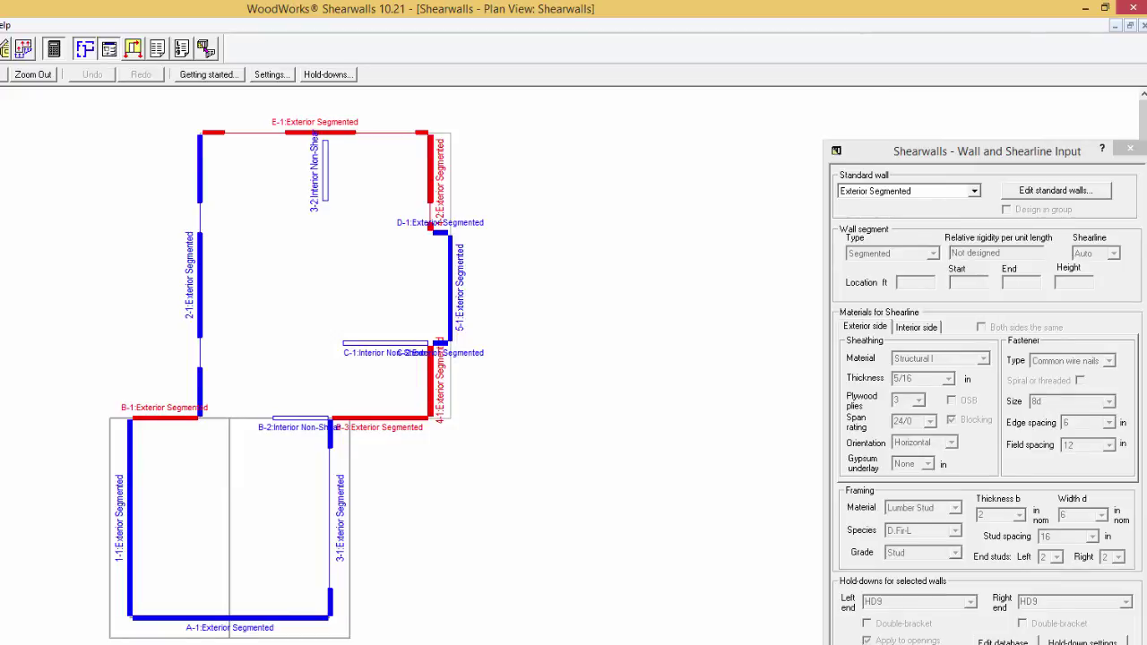
{"action": "left_click", "coordinate": [201, 325]}
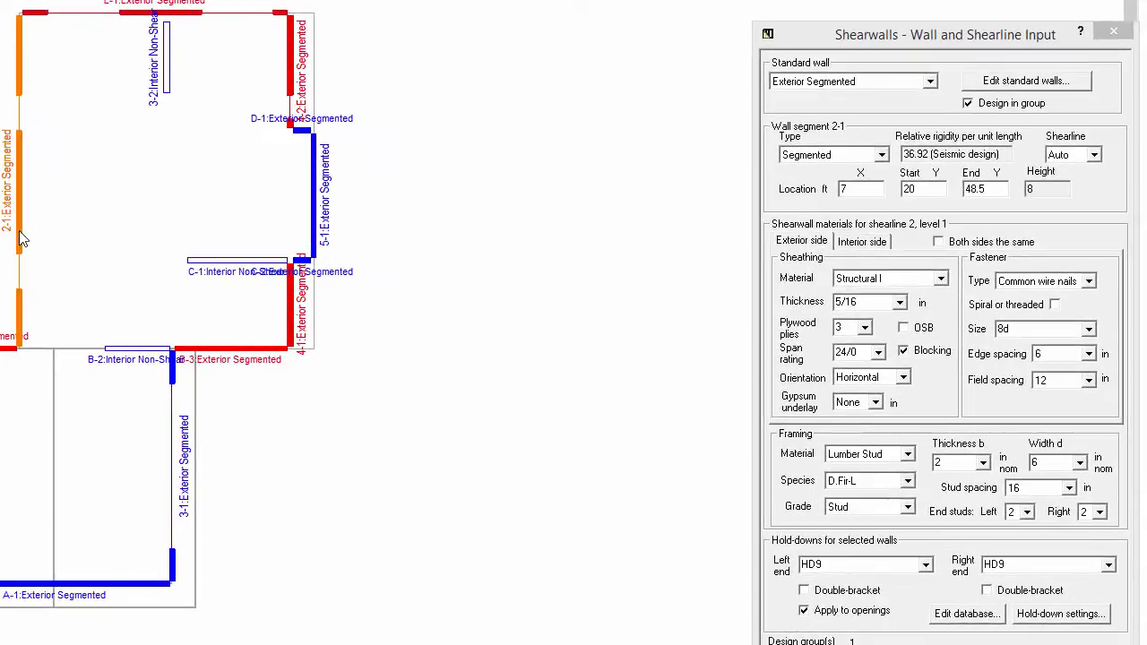
{"action": "left_click", "coordinate": [901, 303]}
{"action": "left_click", "coordinate": [878, 366]}
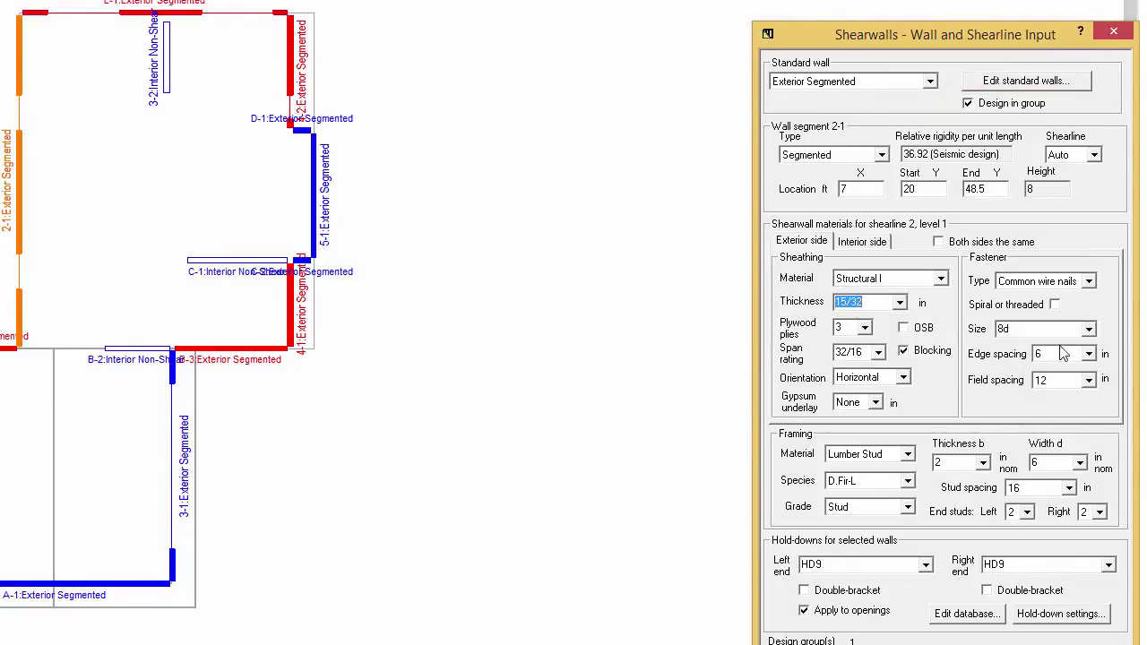
Set wall 2-1's fastener edge spacing to 3 in and its field spacing to 6 in.
{"action": "left_click", "coordinate": [1089, 354]}
{"action": "left_click", "coordinate": [1053, 395]}
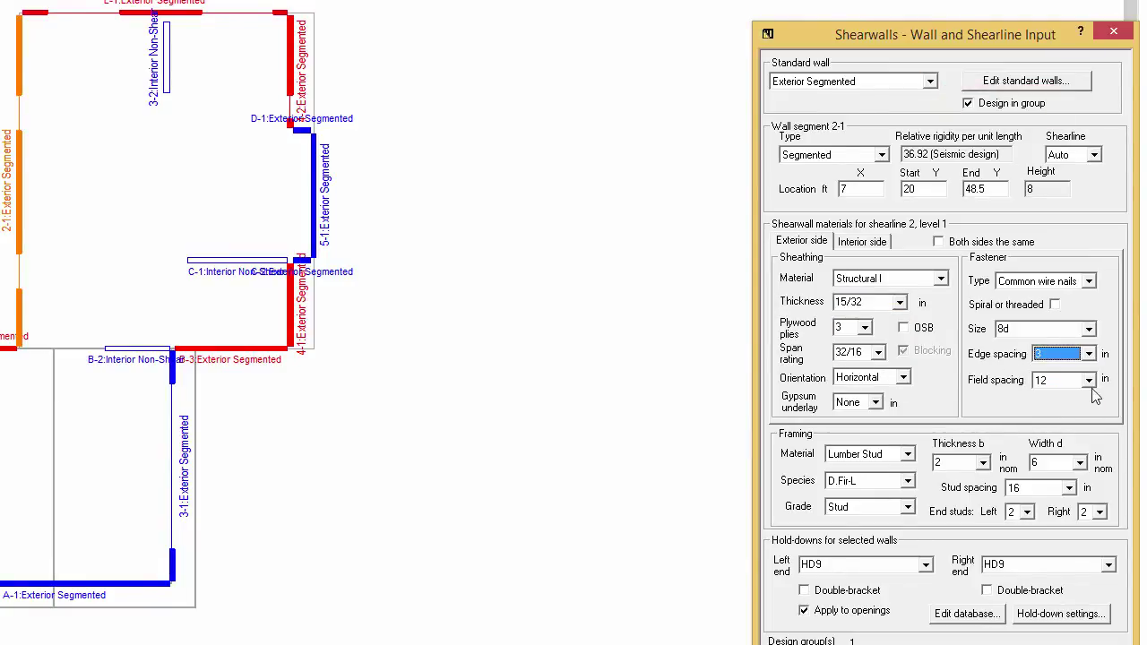
{"action": "left_click", "coordinate": [1090, 381]}
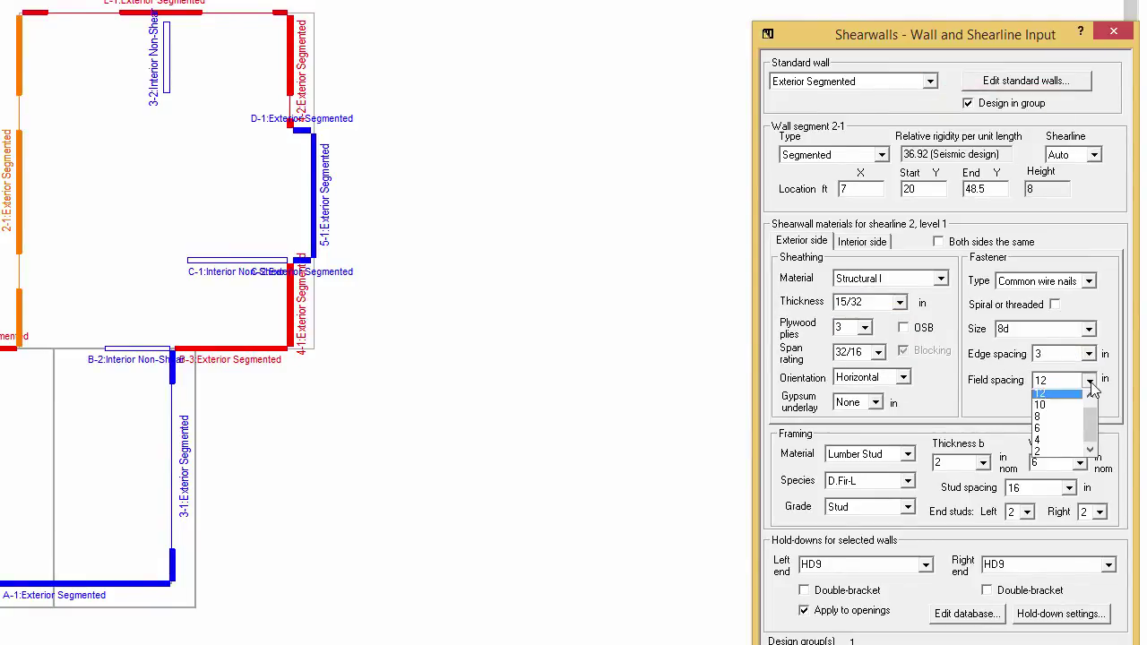
{"action": "left_click", "coordinate": [1059, 434]}
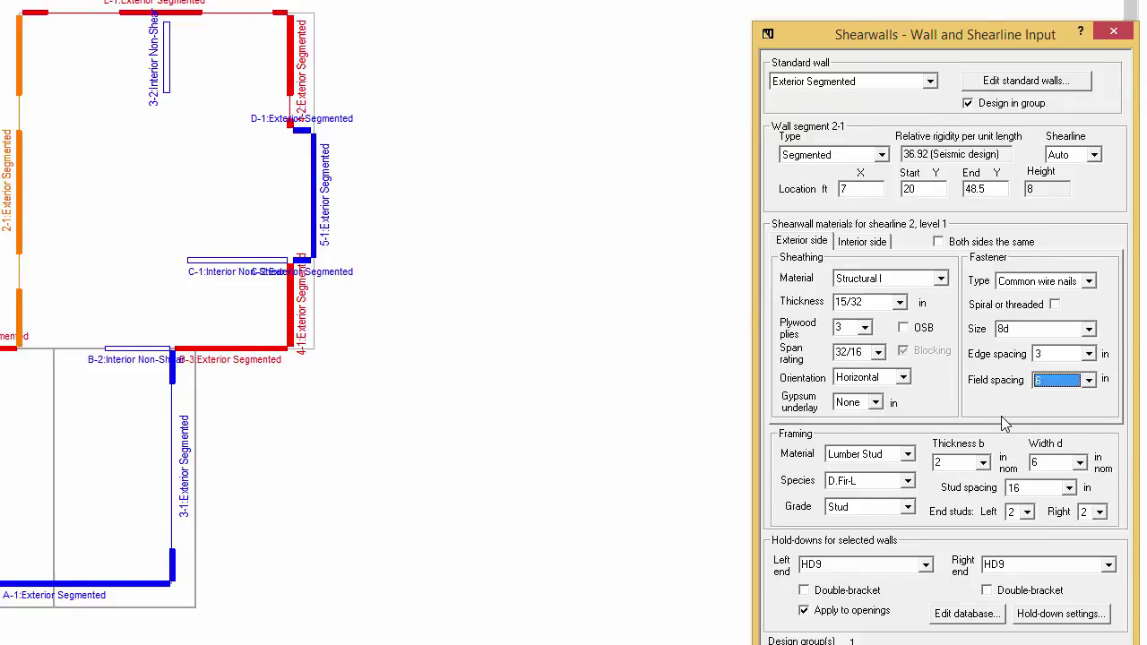
{"action": "left_click", "coordinate": [502, 318]}
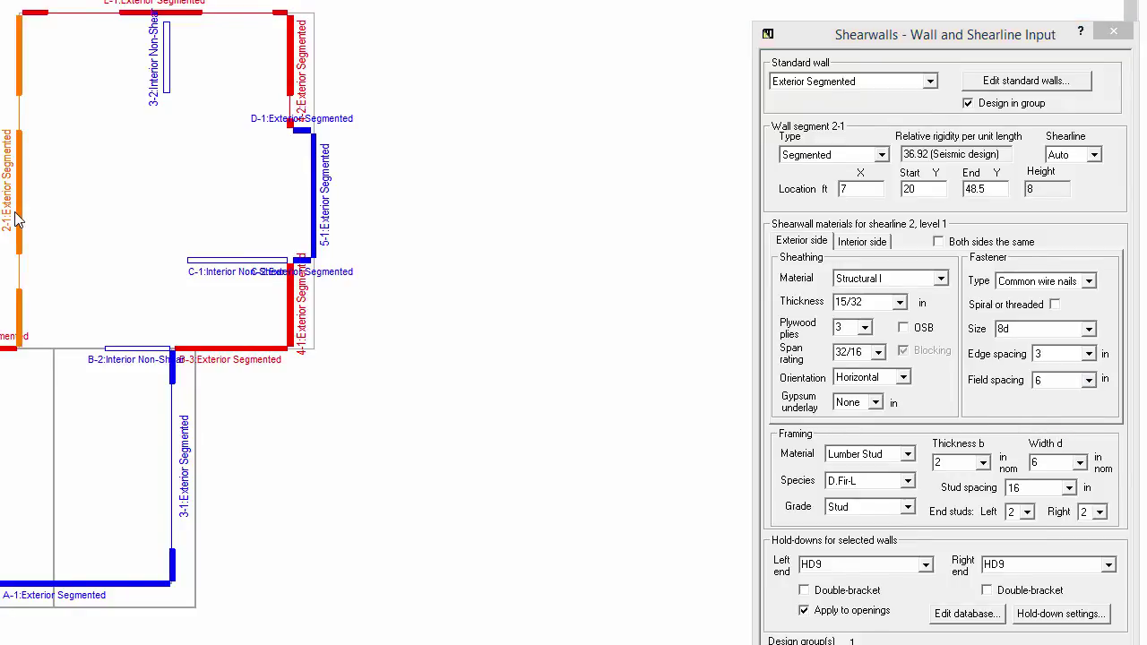
Check the sheathing and nailing of exterior wall 5-1 on level 1 and the exterior walls on level 2.
{"action": "left_click", "coordinate": [318, 197]}
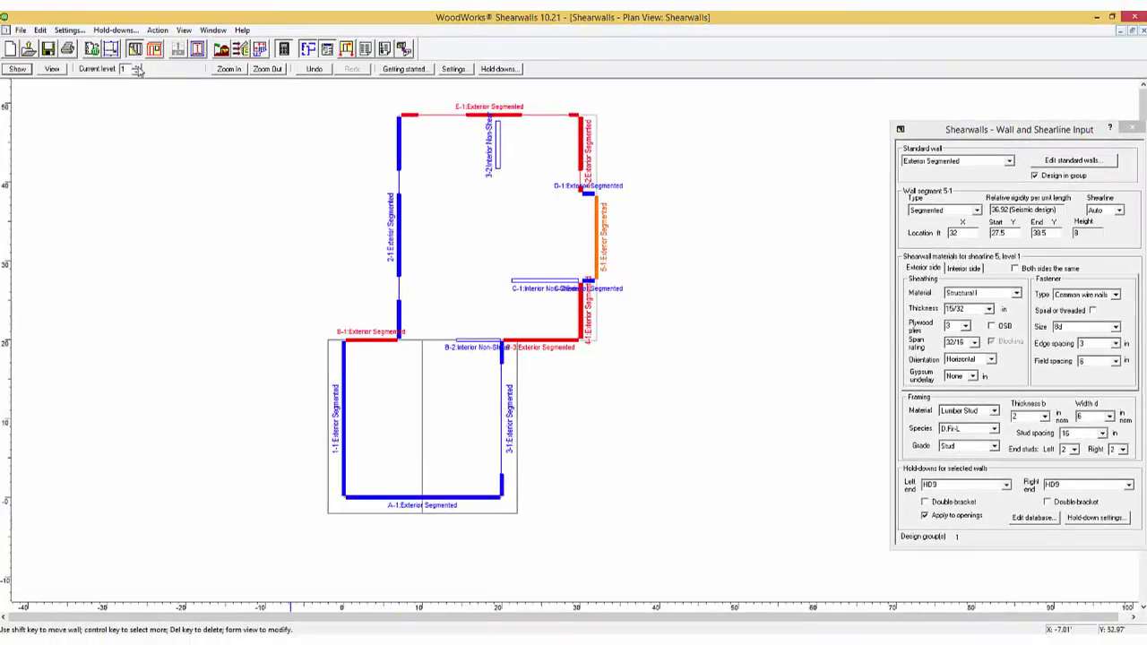
{"action": "left_click", "coordinate": [137, 68]}
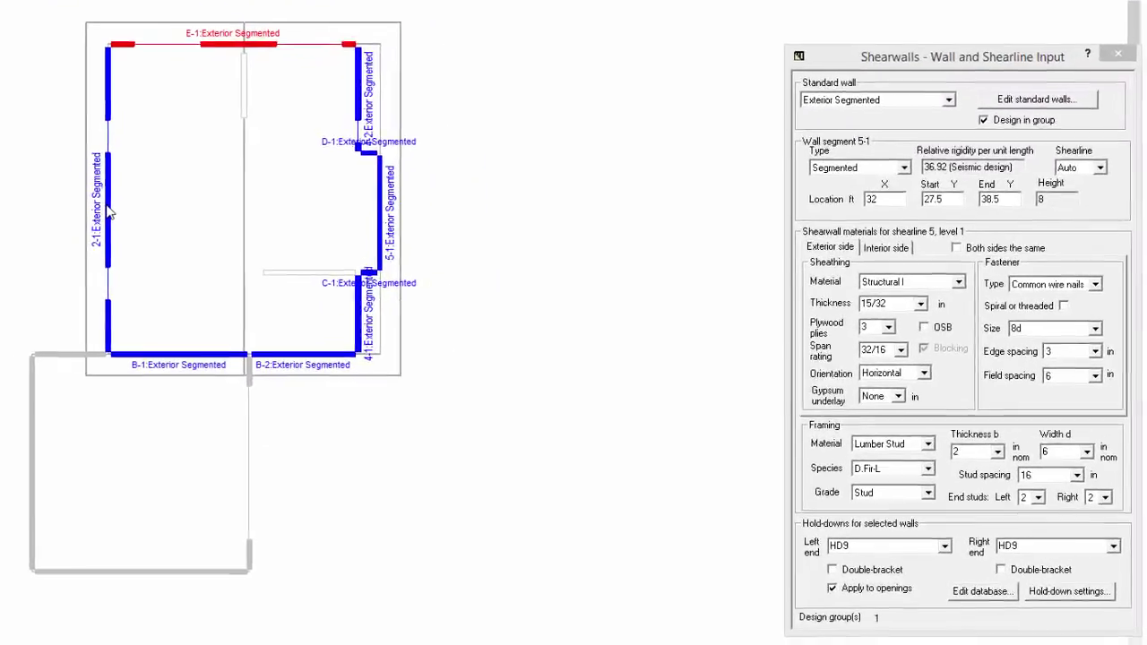
{"action": "left_click", "coordinate": [400, 242]}
{"action": "left_click", "coordinate": [224, 362]}
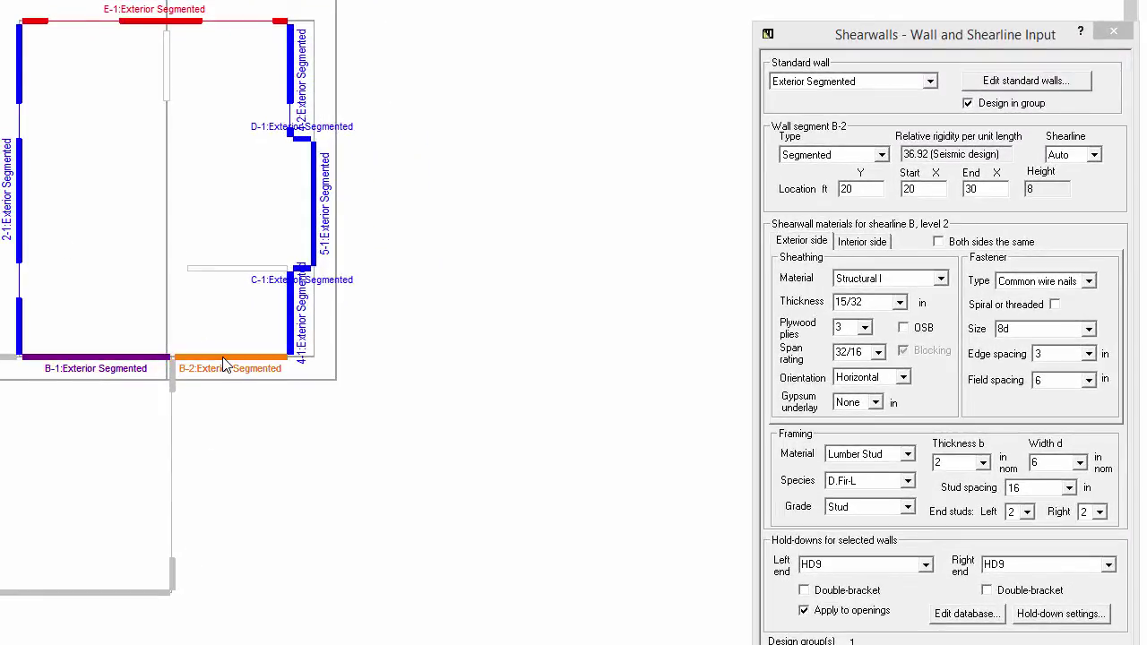
{"action": "left_click", "coordinate": [366, 198]}
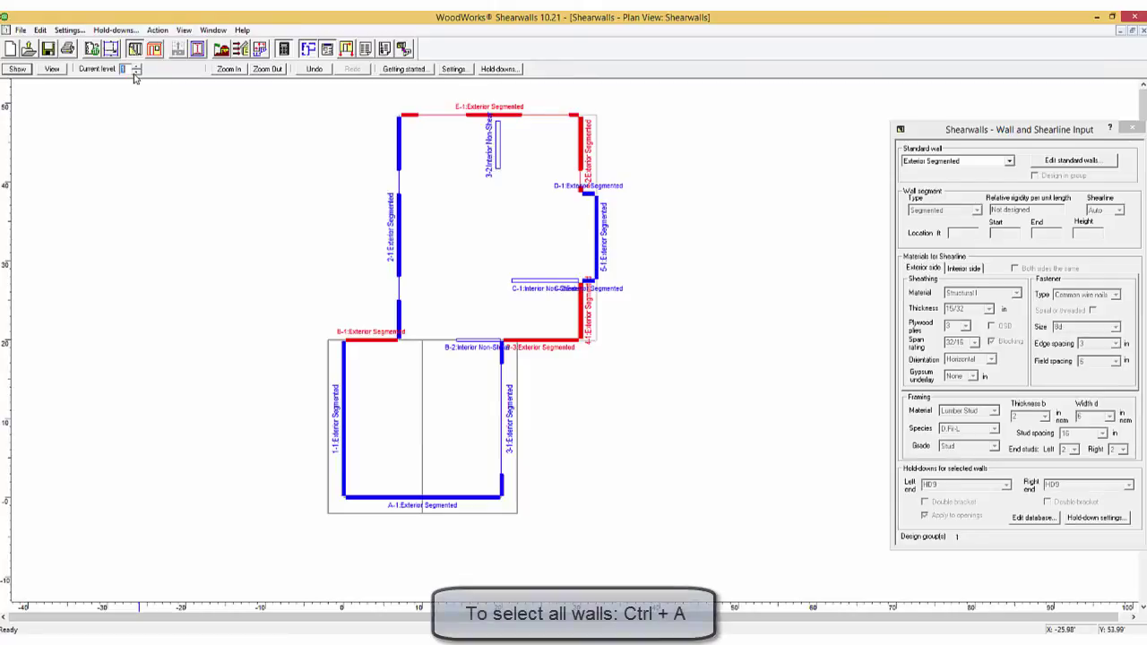
Select all level 1 walls except interior walls B-2, C-1 and 3-2, and assign HD12A-2 hold-downs to both ends.
{"action": "key", "text": "ctrl+a"}
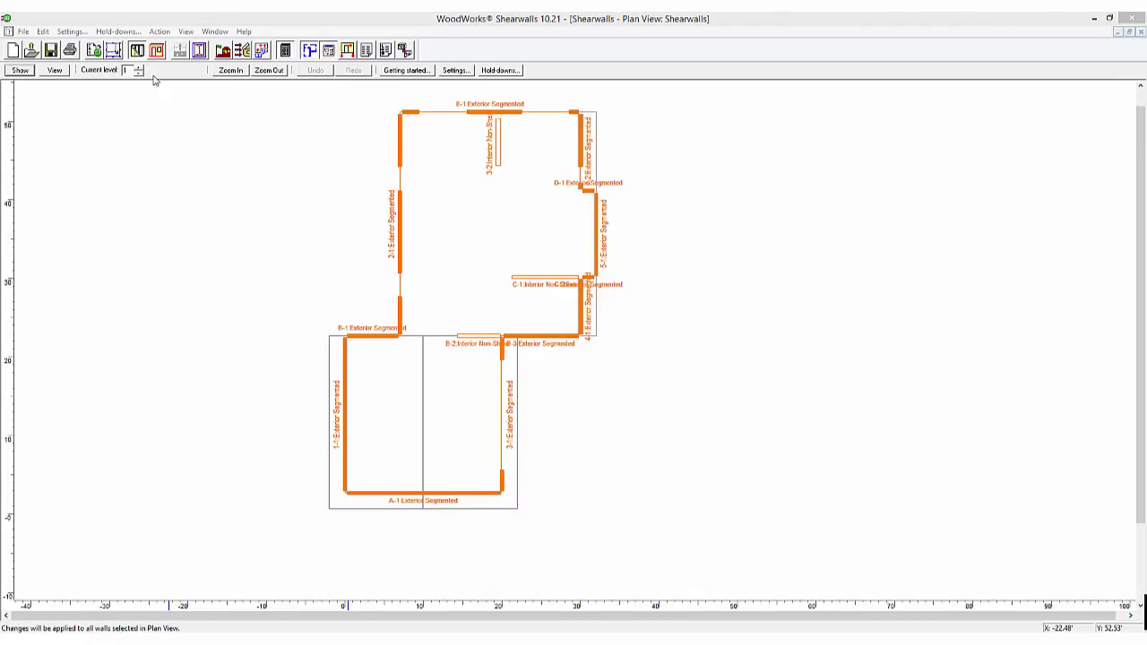
{"action": "double_click", "coordinate": [492, 342]}
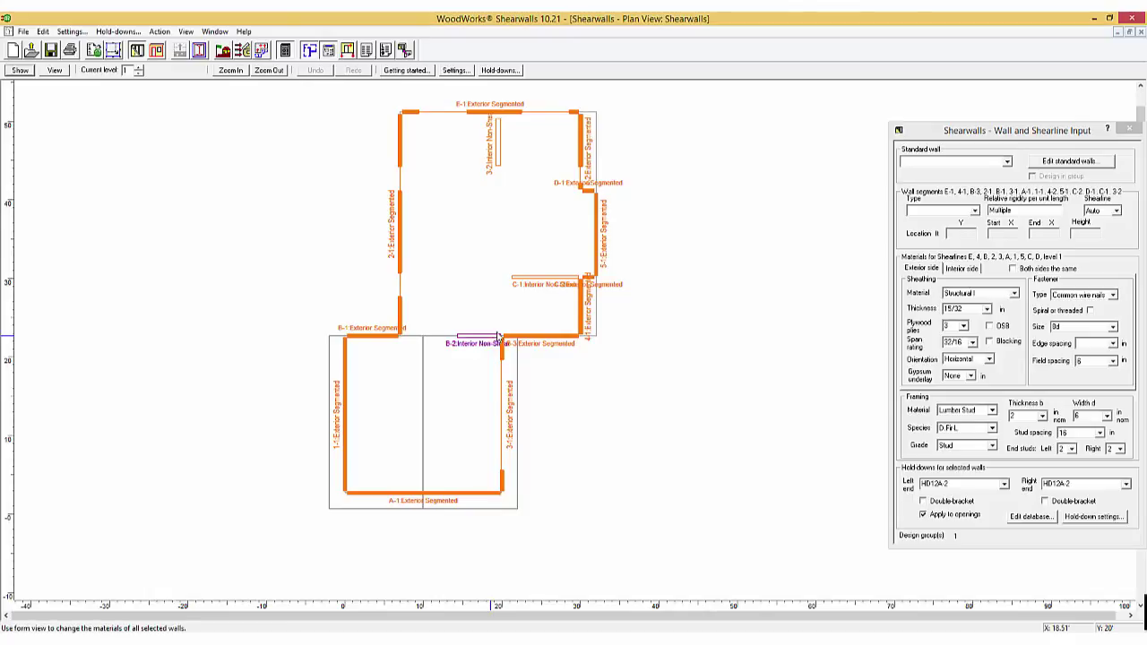
{"action": "left_click", "coordinate": [548, 281], "text": "ctrl"}
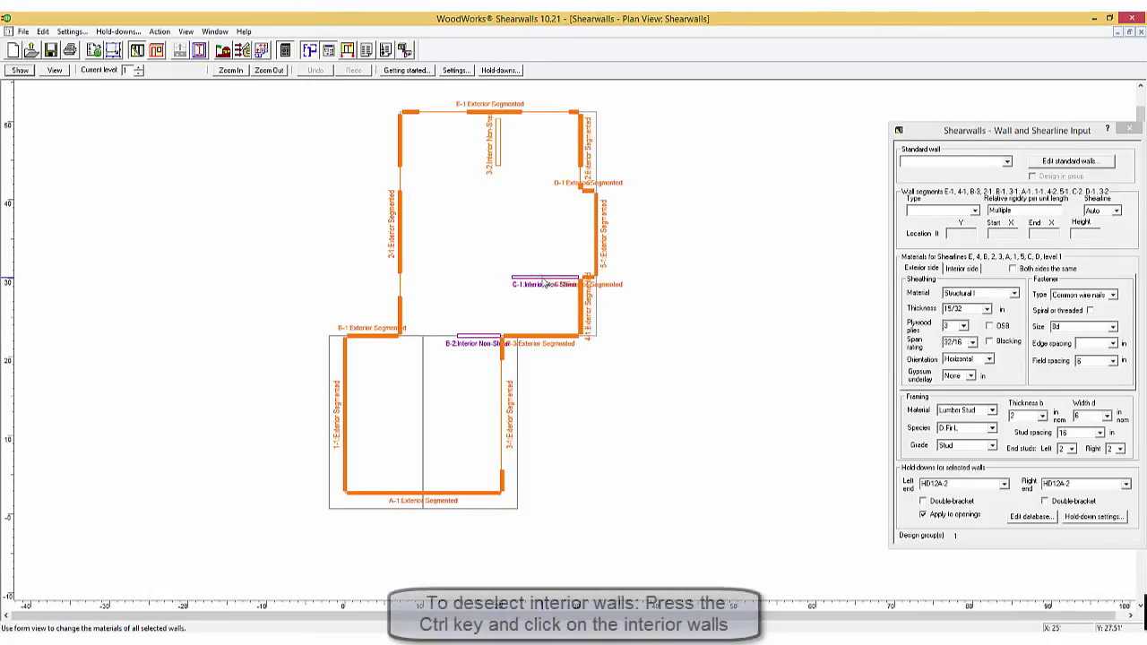
{"action": "left_click", "coordinate": [499, 165], "text": "ctrl"}
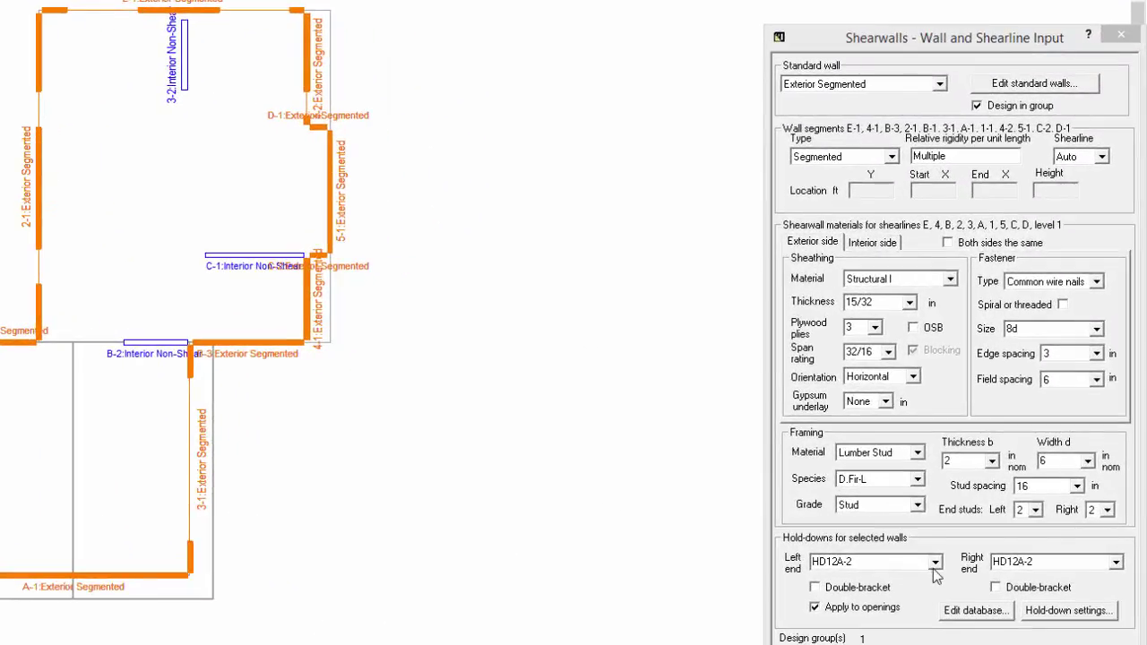
{"action": "left_click", "coordinate": [934, 565]}
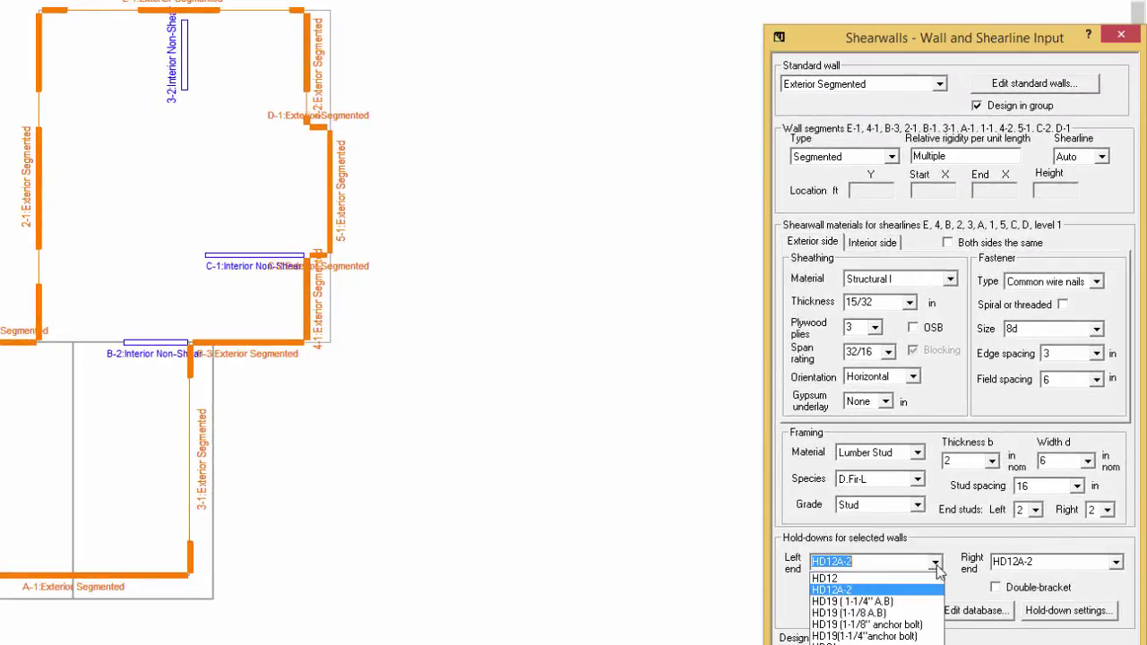
{"action": "left_click", "coordinate": [851, 581]}
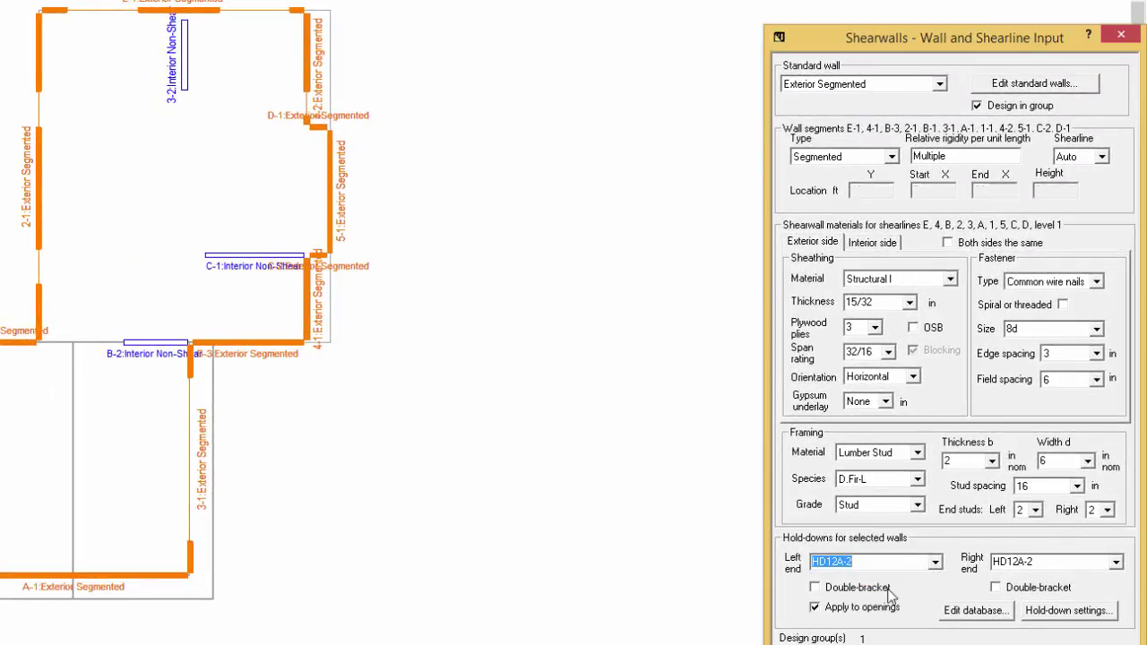
{"action": "left_click", "coordinate": [1116, 562]}
{"action": "left_click", "coordinate": [1066, 591]}
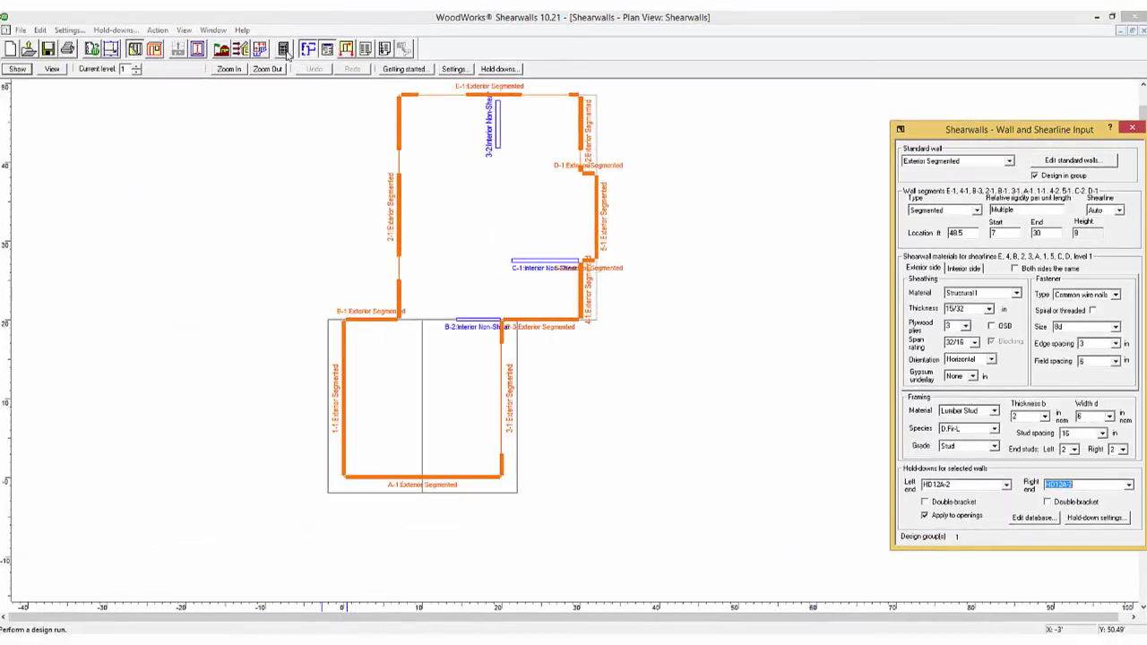
Run the design again and check the wall status in the plan view on levels 1 and 2.
{"action": "left_click", "coordinate": [283, 49]}
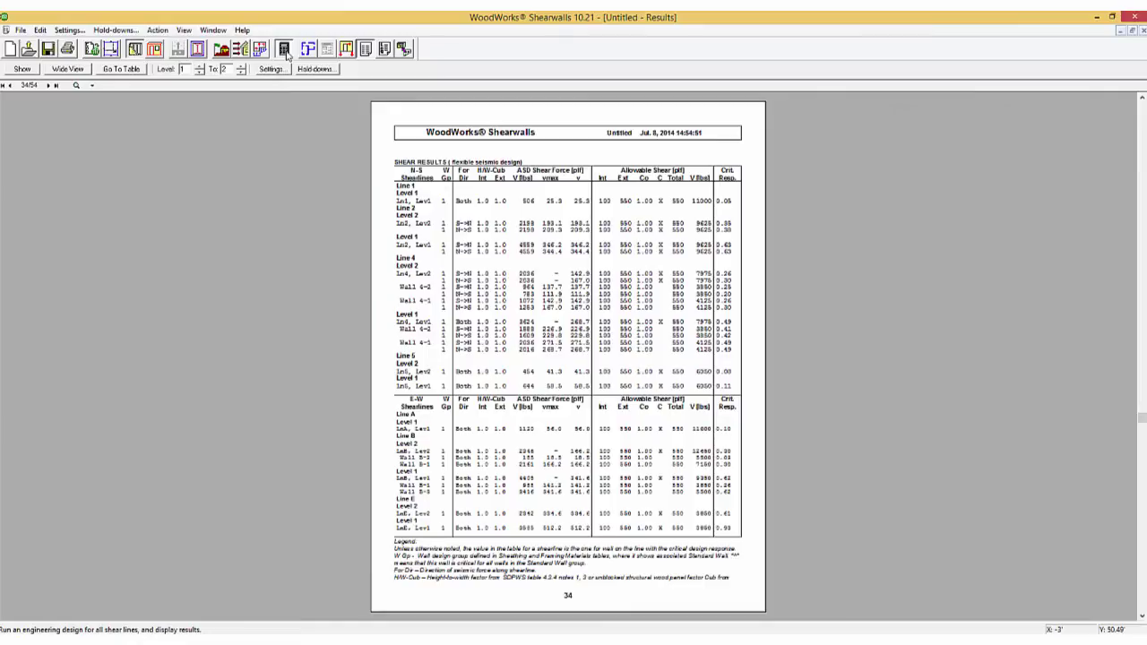
{"action": "left_click", "coordinate": [135, 50]}
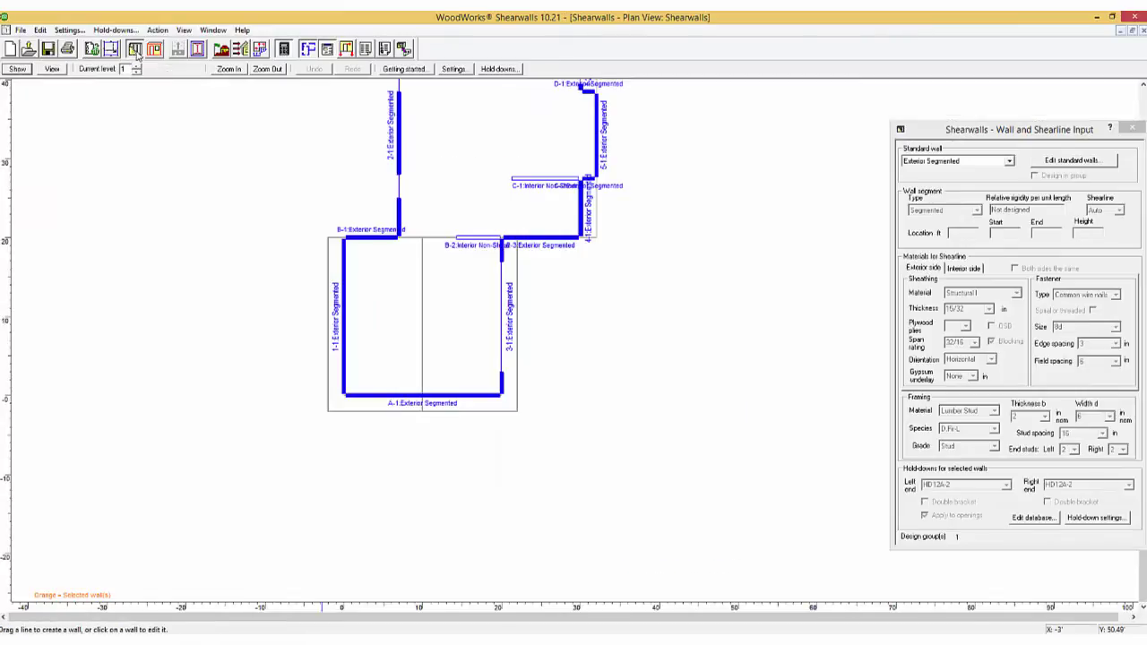
{"action": "scroll", "coordinate": [678, 397], "scroll_direction": "up", "scroll_amount": 5}
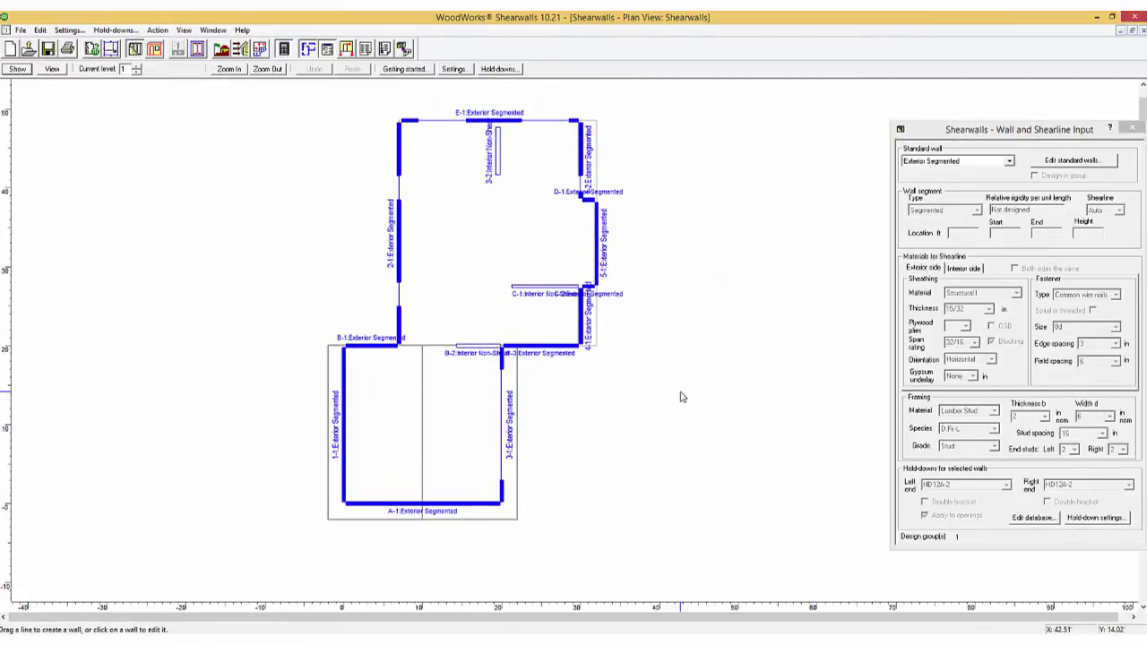
{"action": "left_click", "coordinate": [137, 67]}
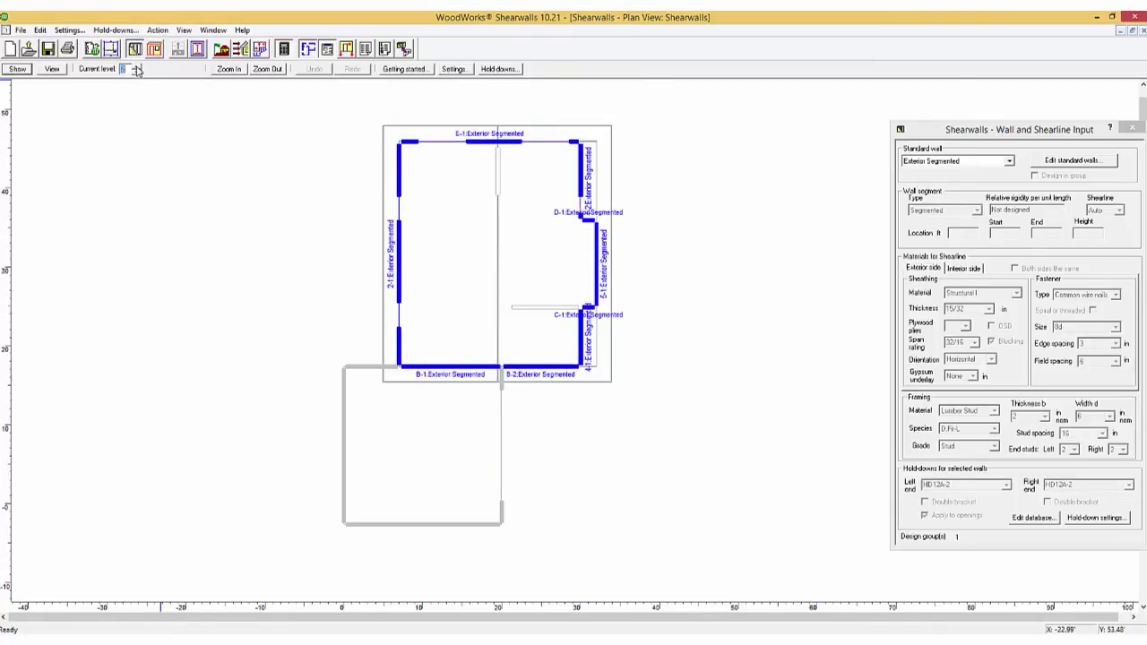
Open the design results and review the shear results and hold-down design tables for flexible diaphragm wind design.
{"action": "left_click", "coordinate": [367, 53]}
{"action": "left_click", "coordinate": [121, 69]}
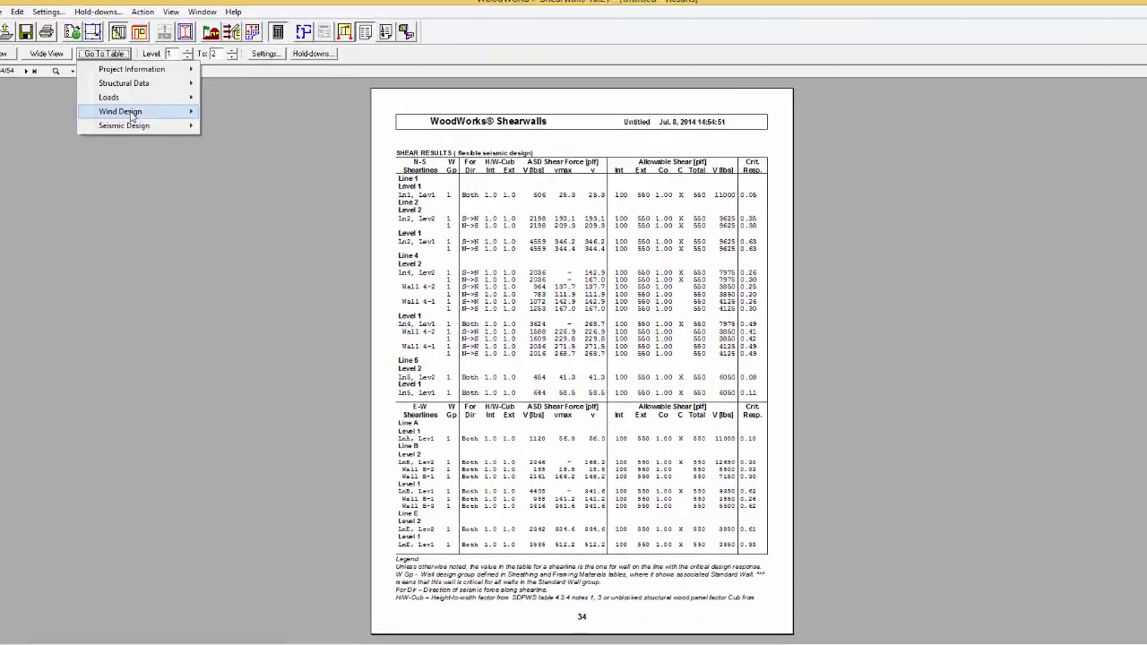
{"action": "mouse_move", "coordinate": [152, 123]}
{"action": "mouse_move", "coordinate": [271, 122]}
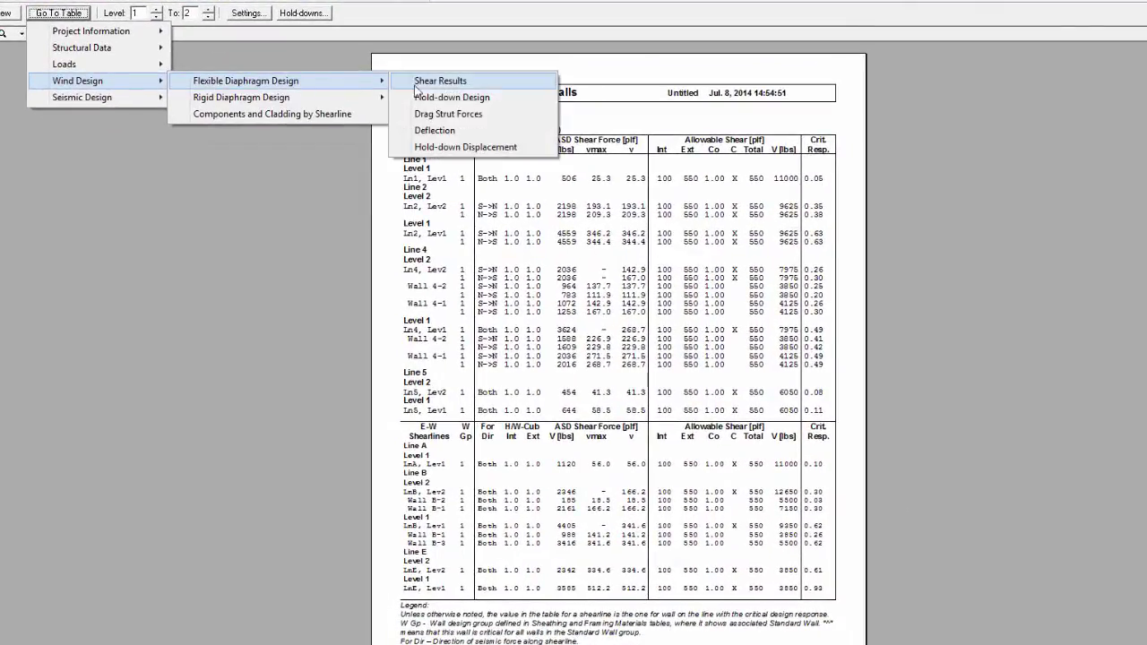
{"action": "left_click", "coordinate": [416, 82]}
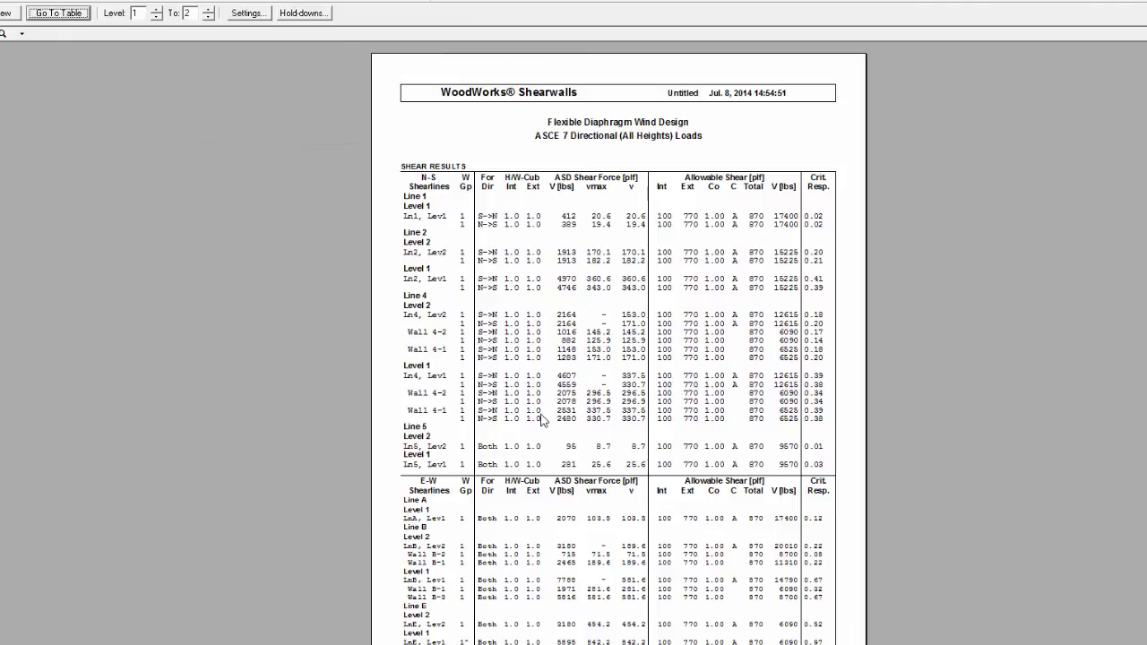
{"action": "scroll", "coordinate": [541, 420], "scroll_direction": "down", "scroll_amount": 2}
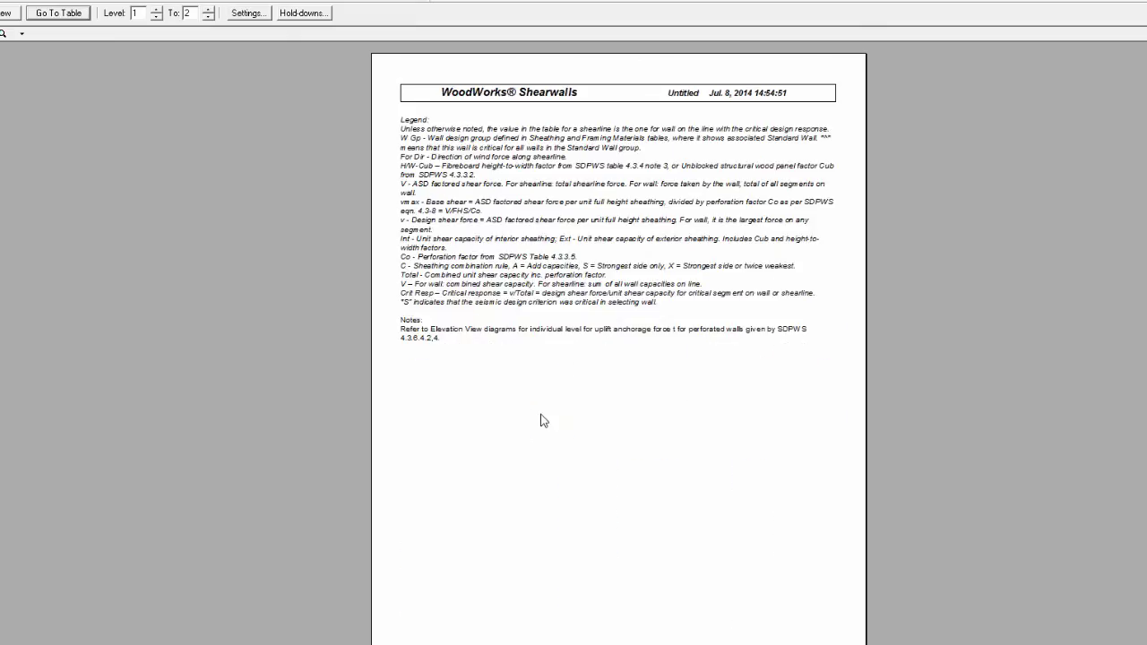
{"action": "scroll", "coordinate": [543, 420], "scroll_direction": "up", "scroll_amount": 1}
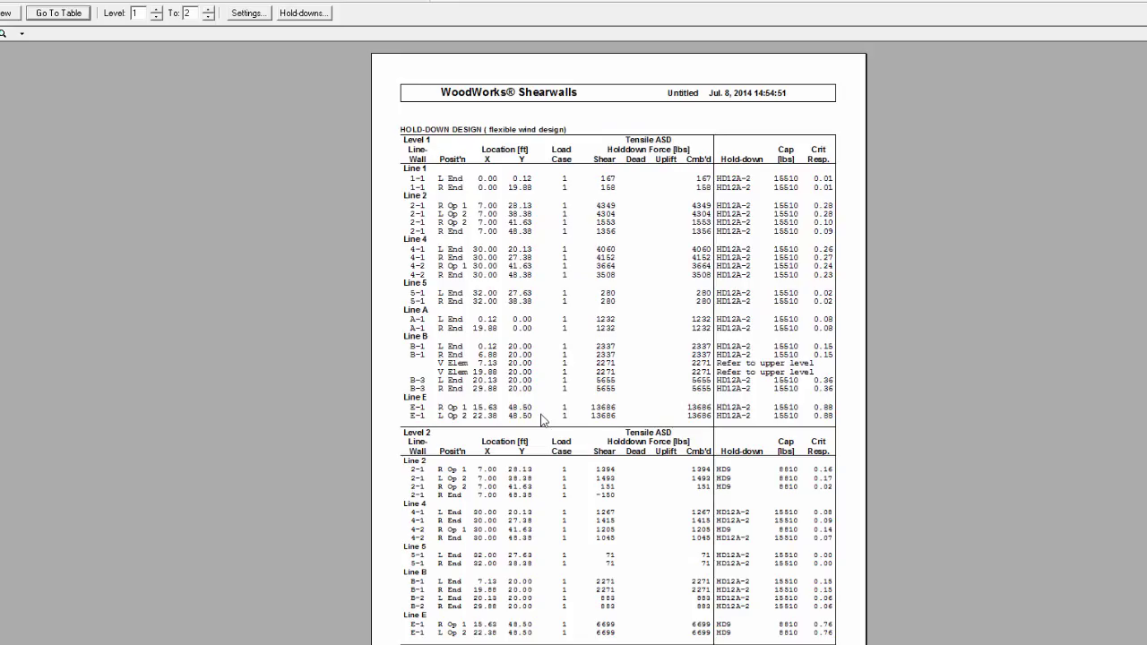
Go to the updated shear results table for flexible diaphragm seismic design.
{"action": "left_click", "coordinate": [59, 13]}
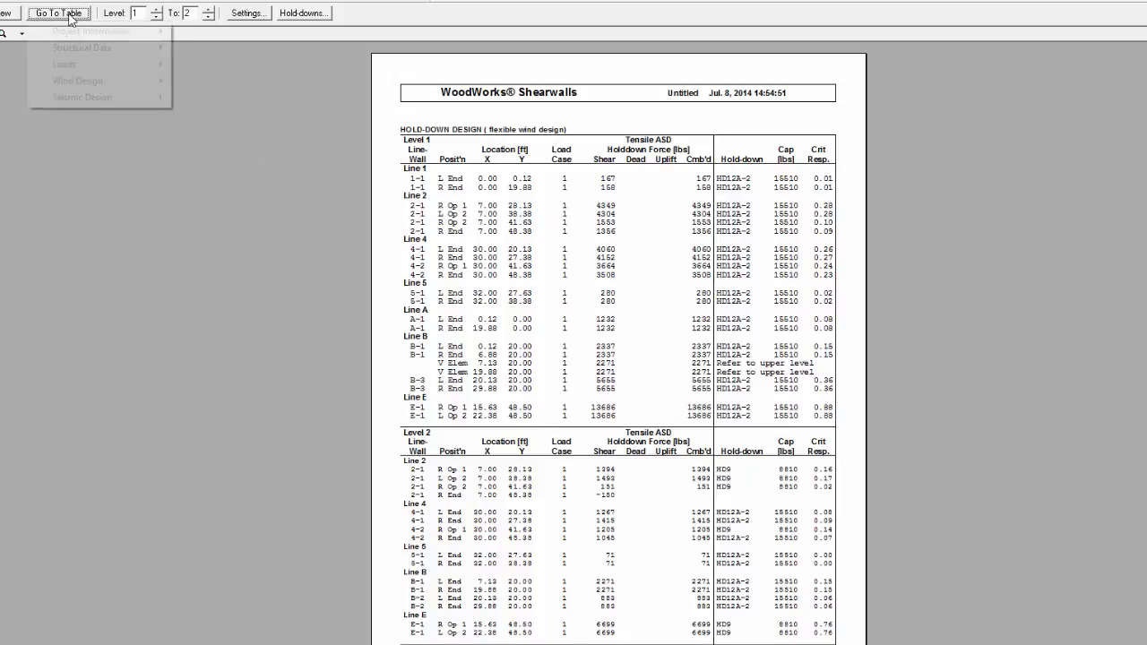
{"action": "mouse_move", "coordinate": [79, 100]}
{"action": "mouse_move", "coordinate": [251, 97]}
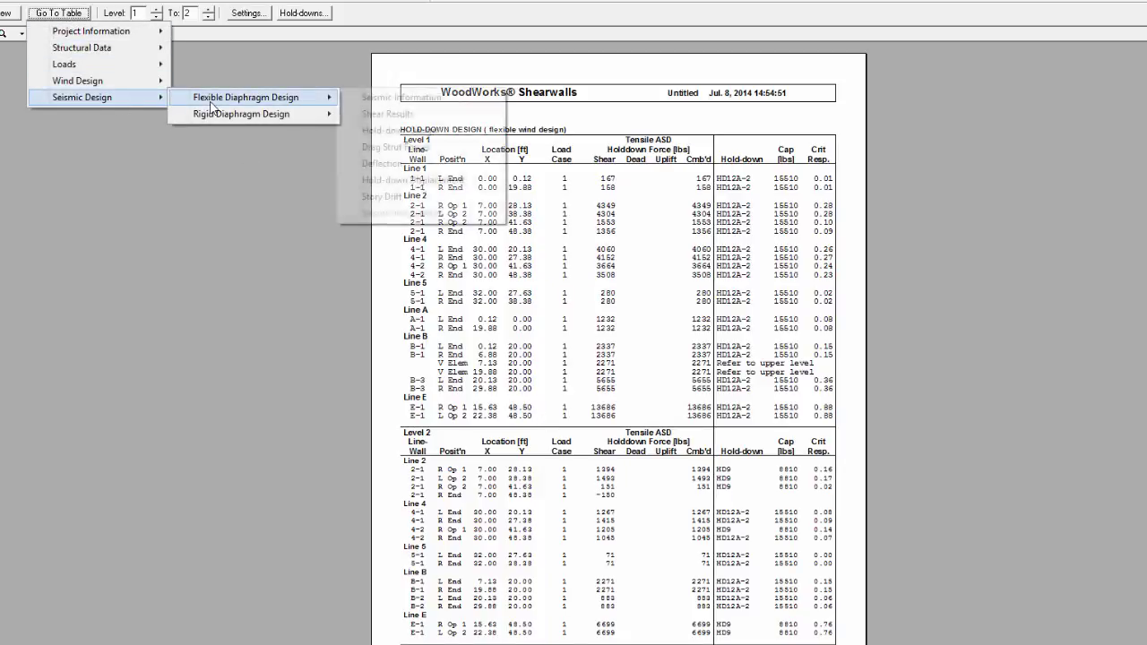
{"action": "left_click", "coordinate": [380, 112]}
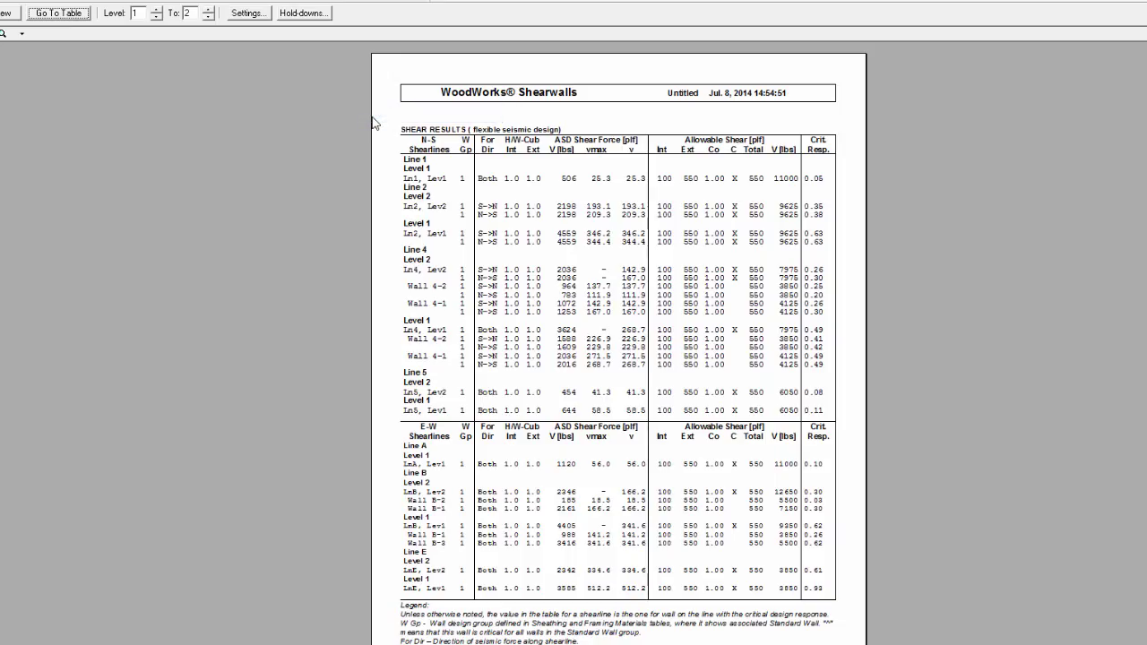
Go to the shear results table for rigid diaphragm seismic design.
{"action": "left_click", "coordinate": [59, 14]}
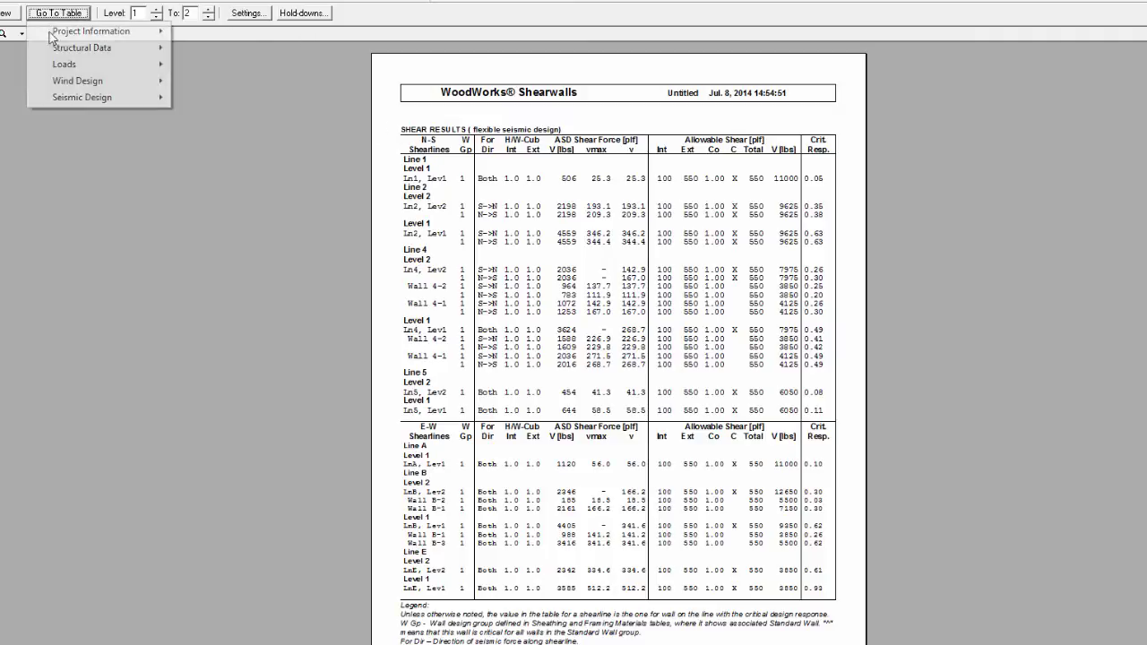
{"action": "mouse_move", "coordinate": [90, 97]}
{"action": "mouse_move", "coordinate": [281, 116]}
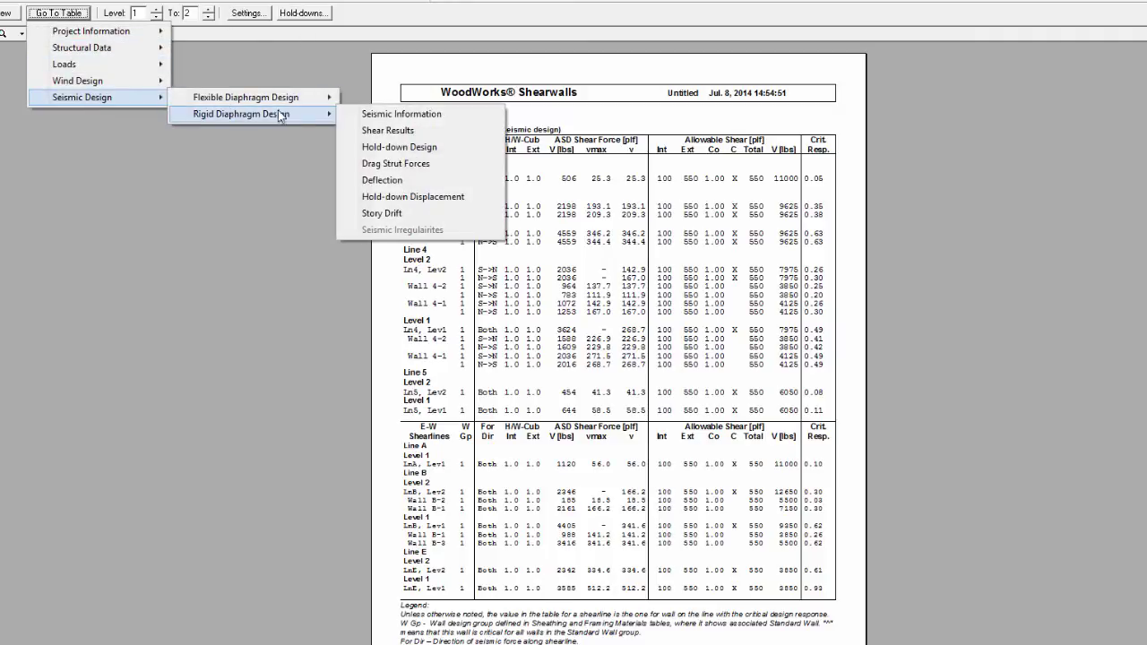
{"action": "left_click", "coordinate": [387, 131]}
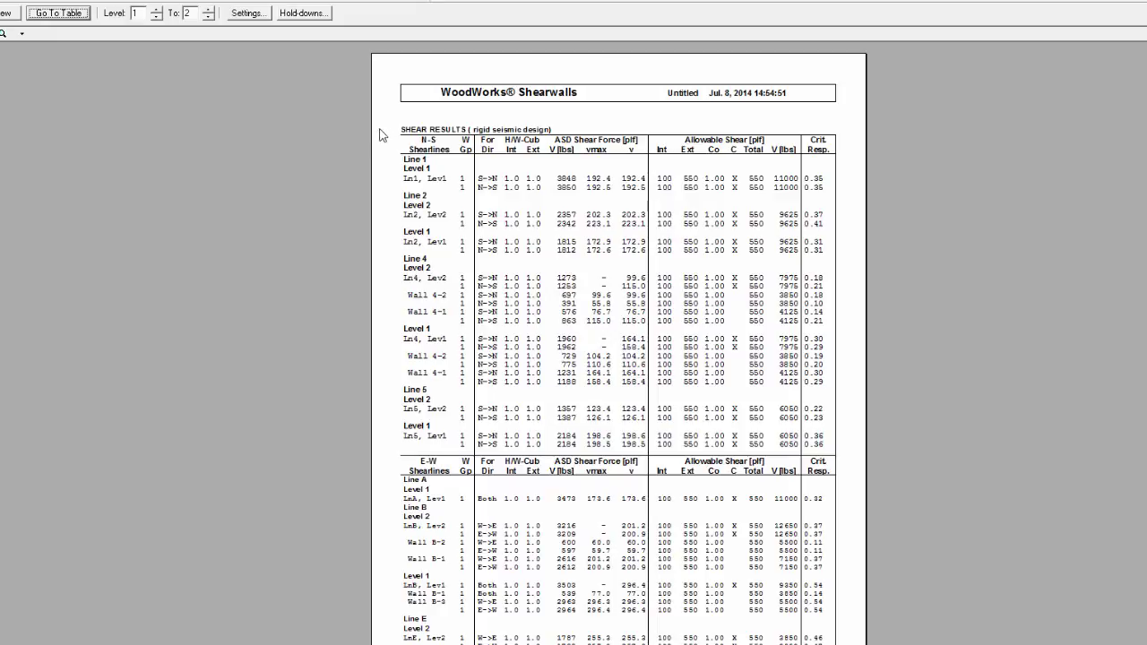
Go to the hold-down design table for rigid diaphragm seismic design.
{"action": "left_click", "coordinate": [59, 14]}
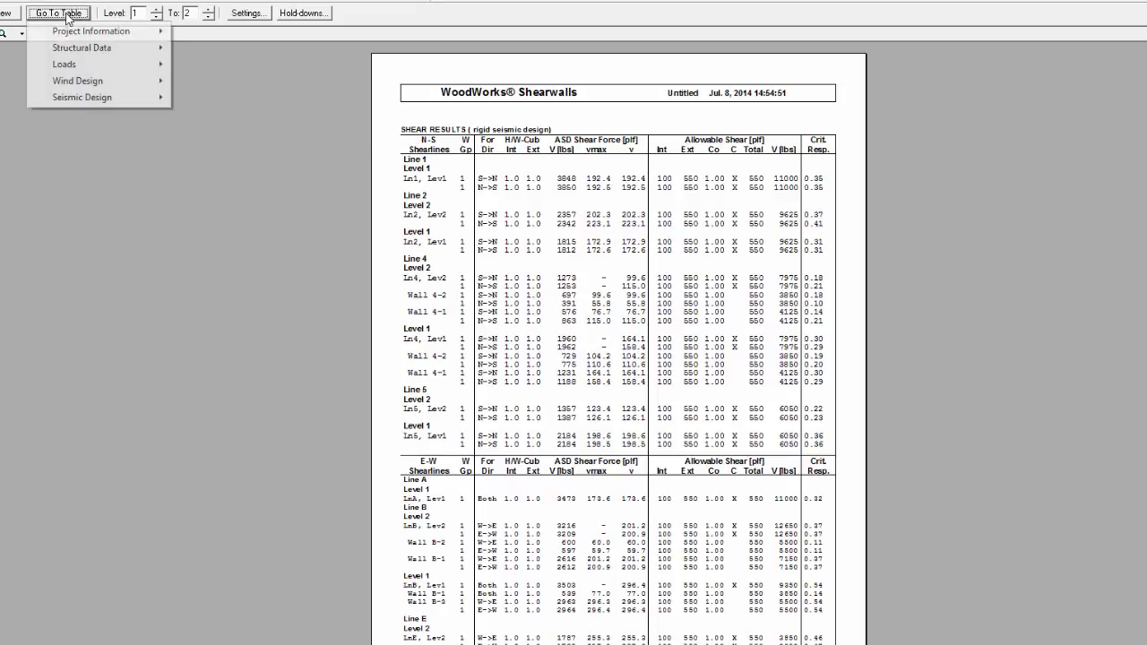
{"action": "mouse_move", "coordinate": [134, 97]}
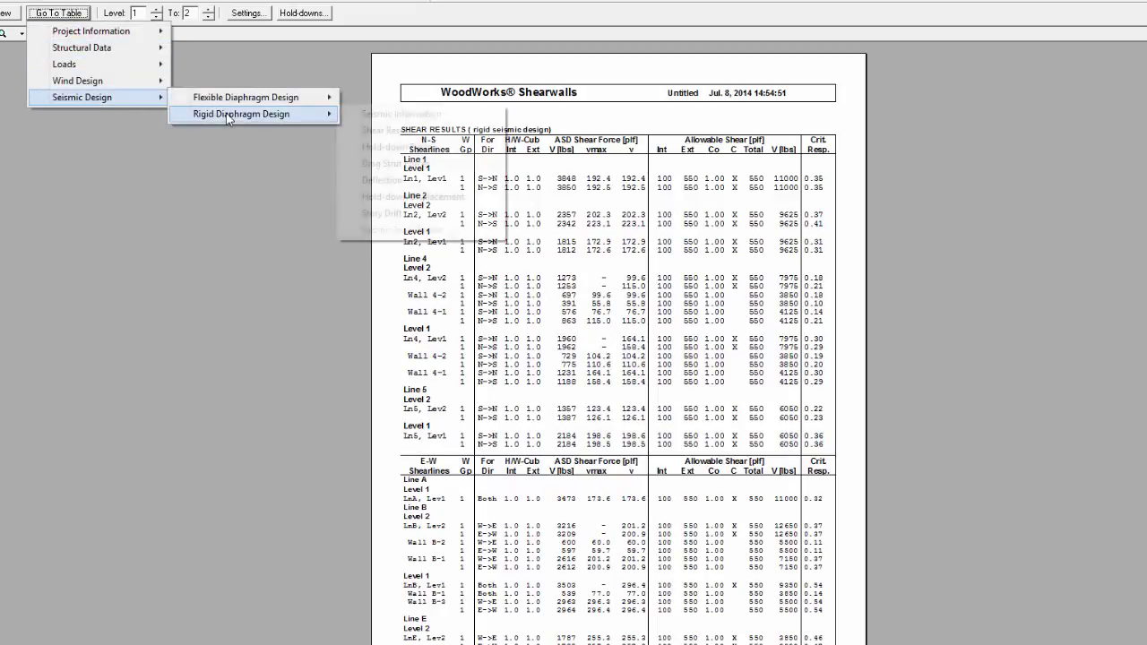
{"action": "mouse_move", "coordinate": [215, 113]}
{"action": "left_click", "coordinate": [414, 147]}
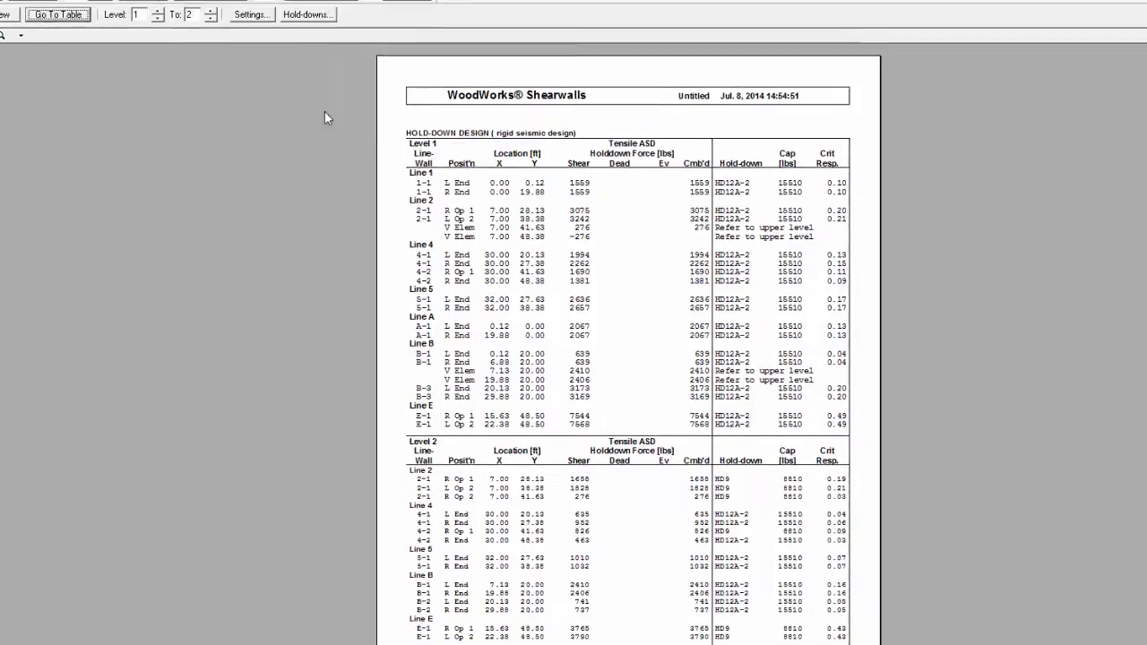
Look through the report tables available for project information and structural data.
{"action": "left_click", "coordinate": [59, 13]}
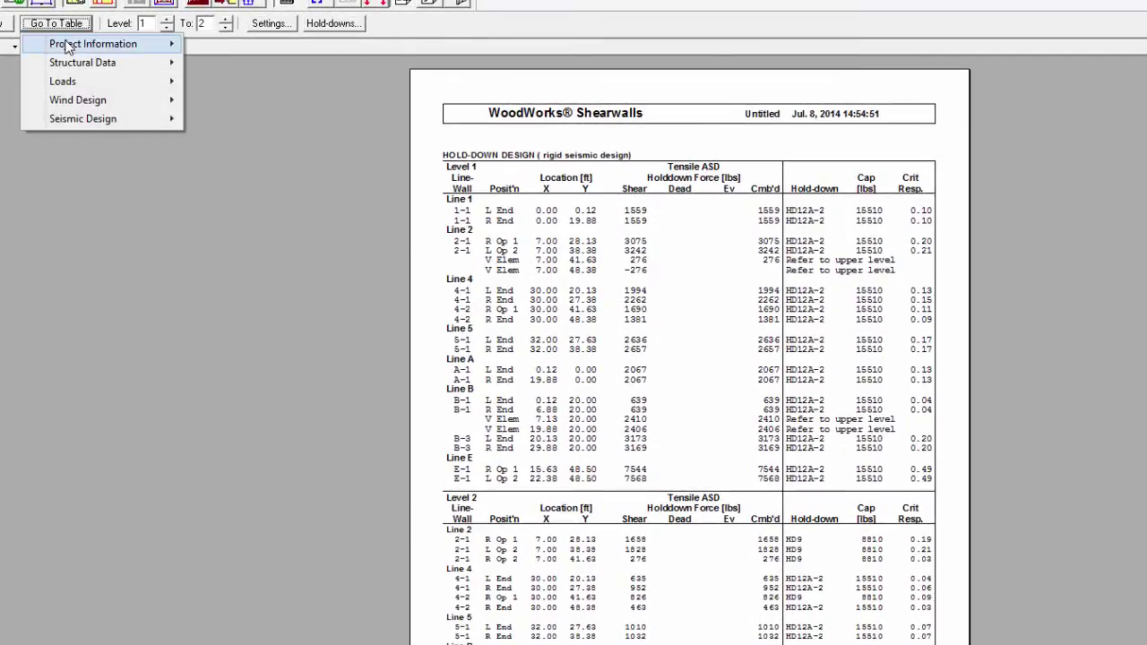
{"action": "mouse_move", "coordinate": [66, 48]}
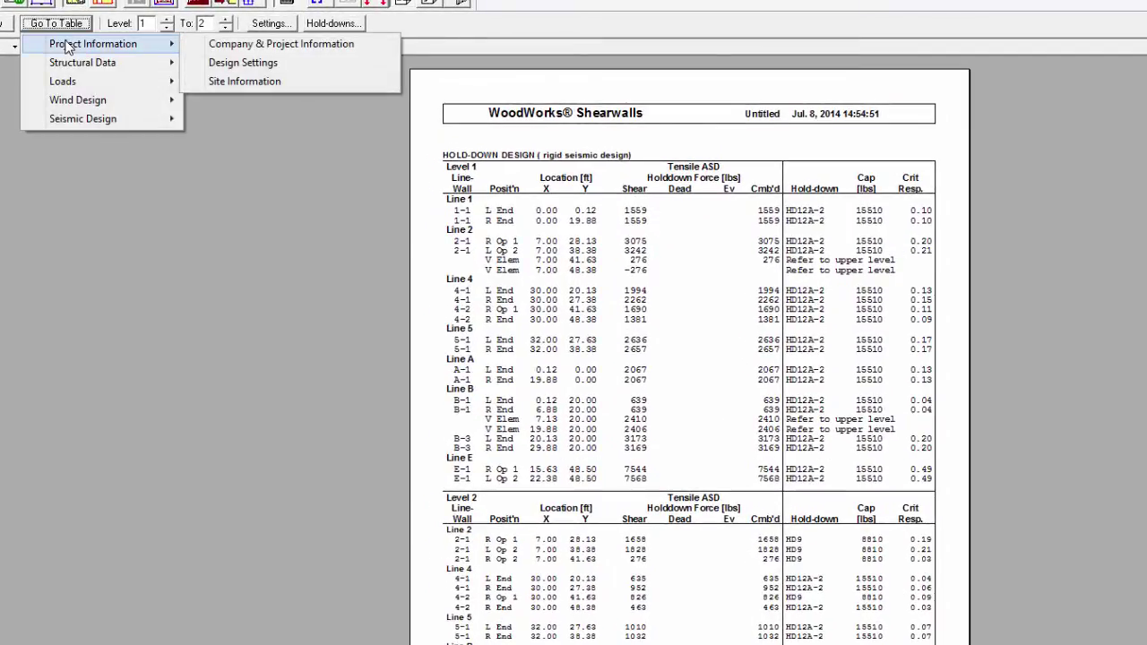
{"action": "mouse_move", "coordinate": [67, 71]}
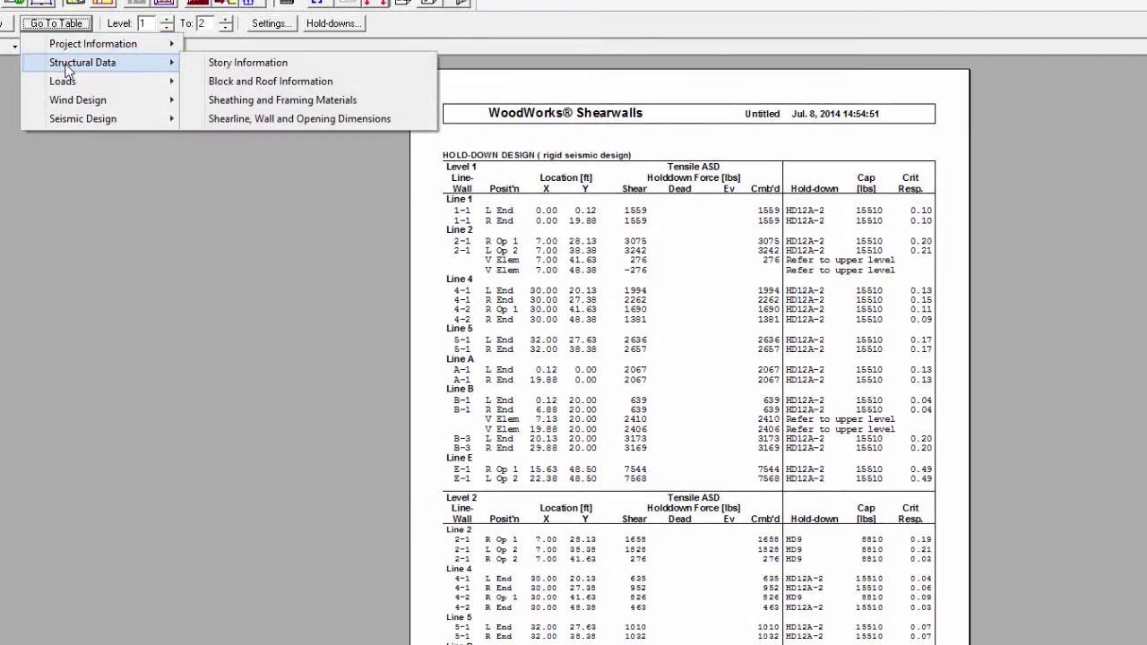